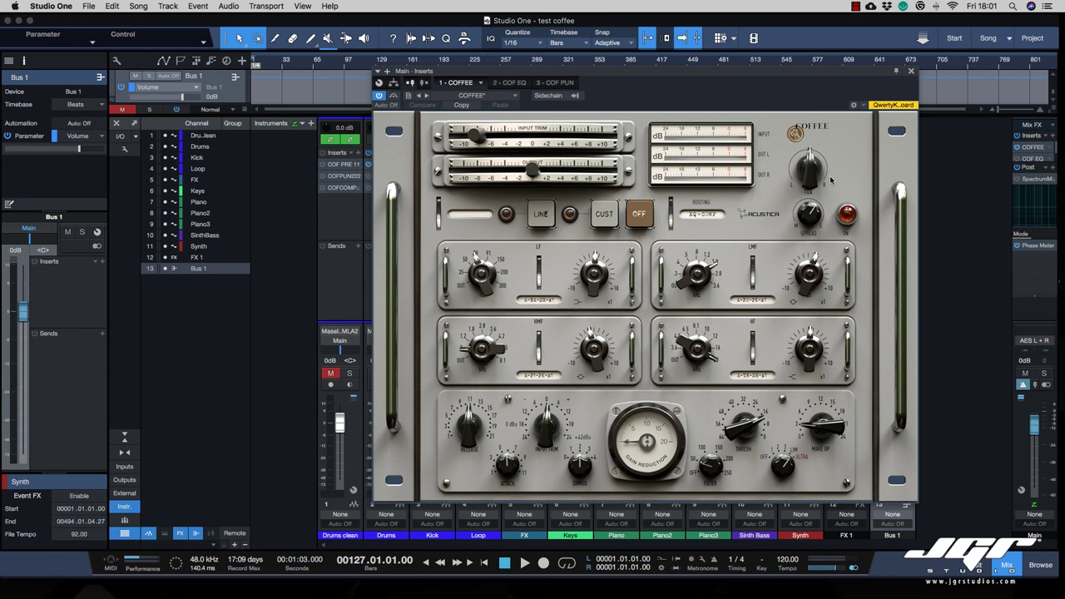
# Reposition the COFFEE window, open the Main channel's COF EQ insert and move its window over the workspace
pyautogui.moveTo(709, 76); pyautogui.dragTo(682, 74)
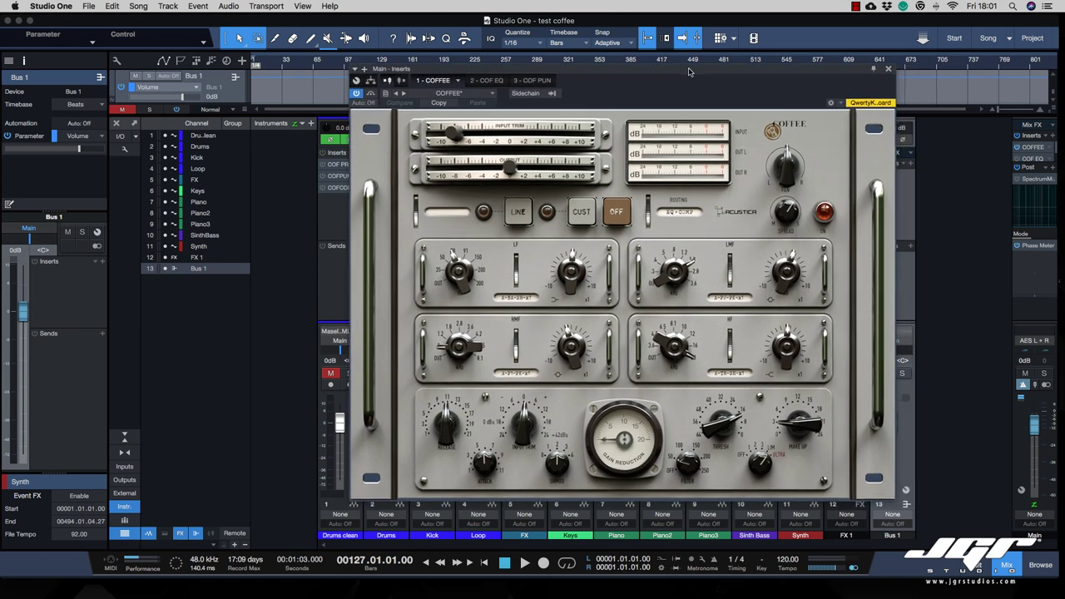
pyautogui.click(1020, 157)
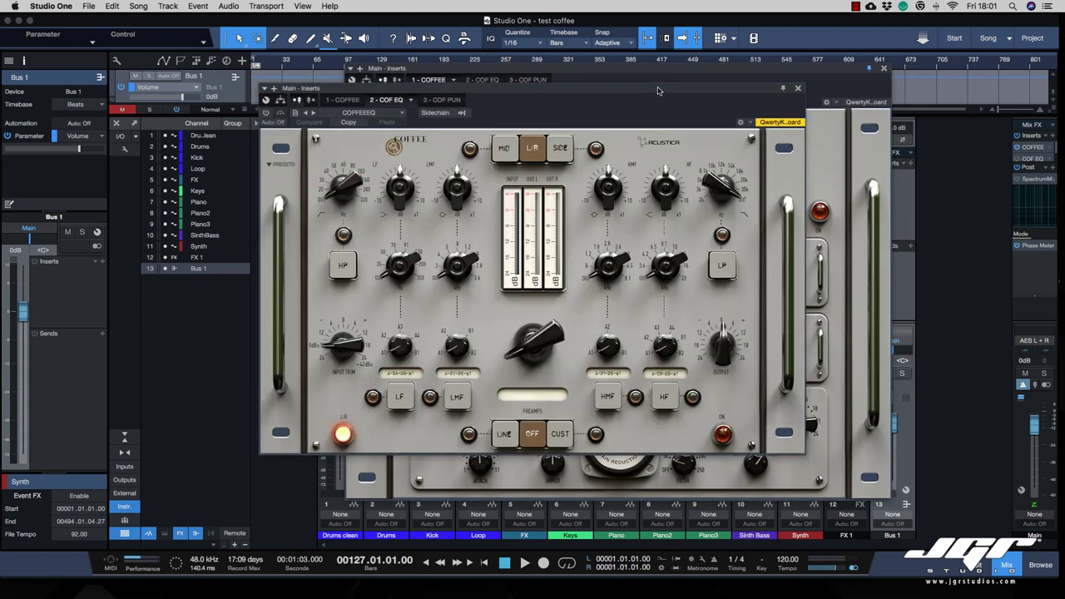
pyautogui.moveTo(658, 88); pyautogui.dragTo(477, 51)
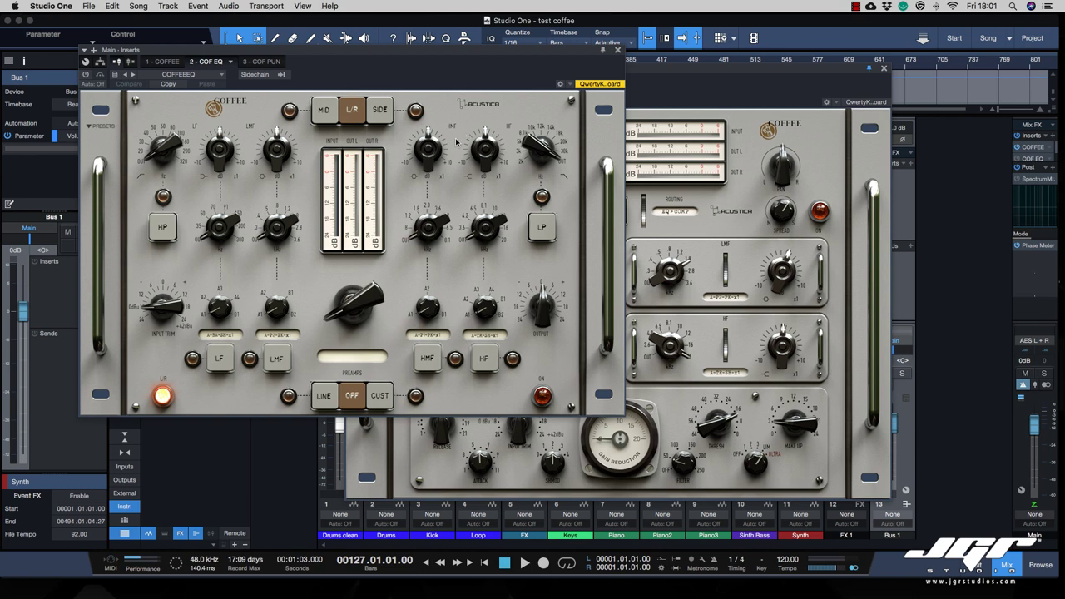
pyautogui.moveTo(348, 51); pyautogui.dragTo(427, 57)
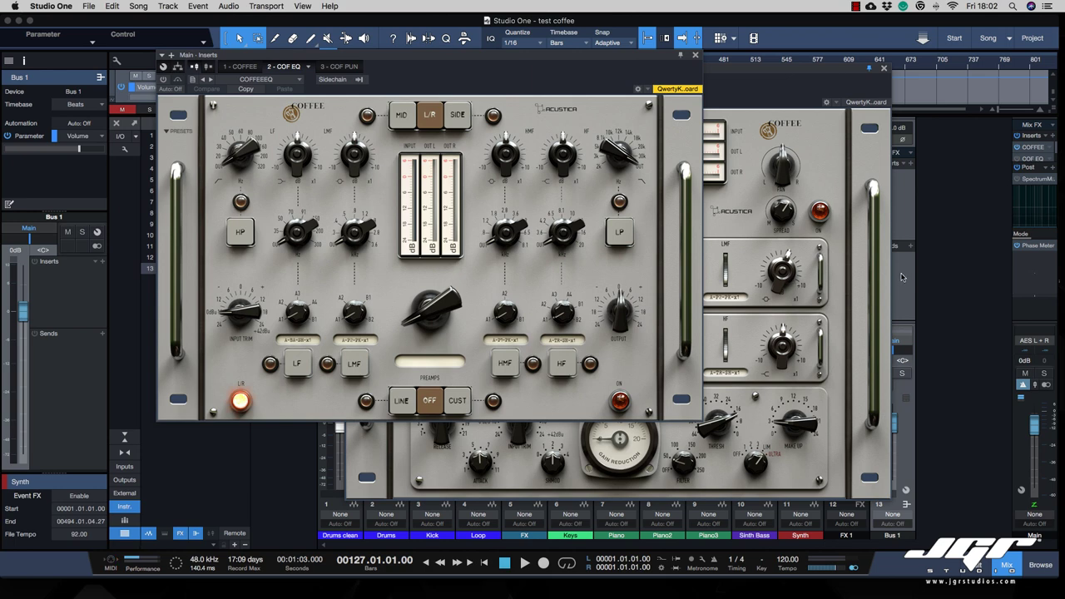
pyautogui.moveTo(566, 57); pyautogui.dragTo(713, 115)
# Open the COF PRE 11 insert on the Drums clean channel and rearrange its window and the COFFEE window
pyautogui.click(336, 158)
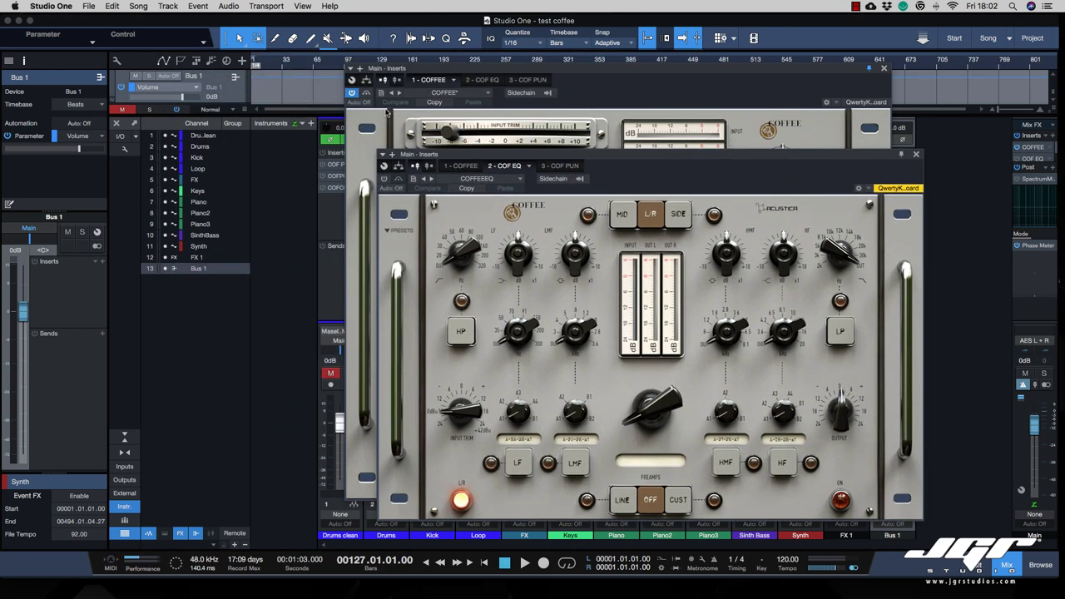
pyautogui.click(338, 167)
pyautogui.moveTo(546, 154); pyautogui.dragTo(343, 126)
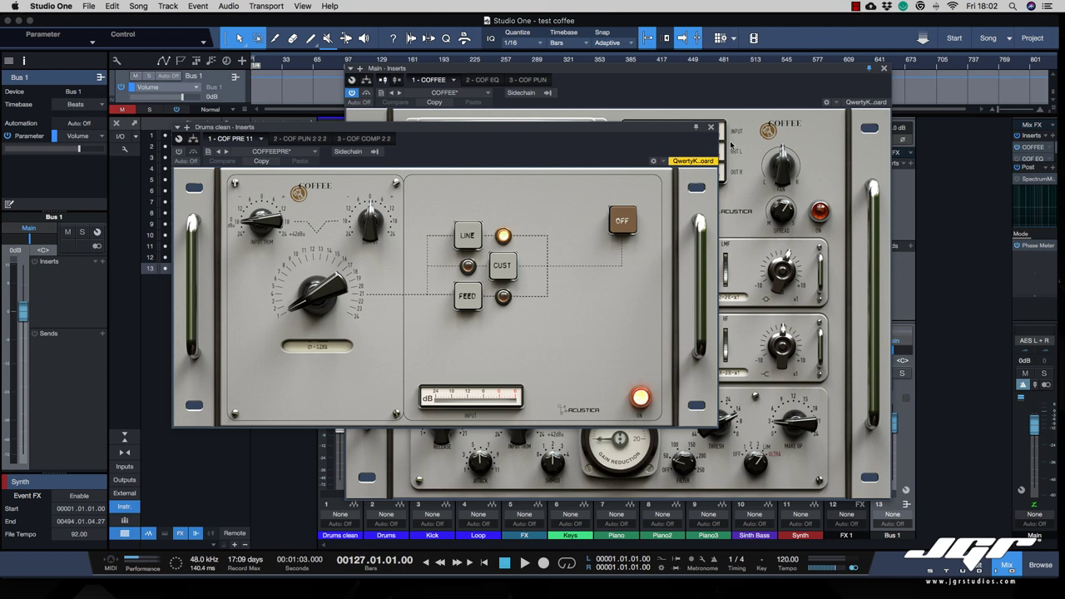
pyautogui.click(752, 87)
pyautogui.moveTo(767, 82); pyautogui.dragTo(813, 65)
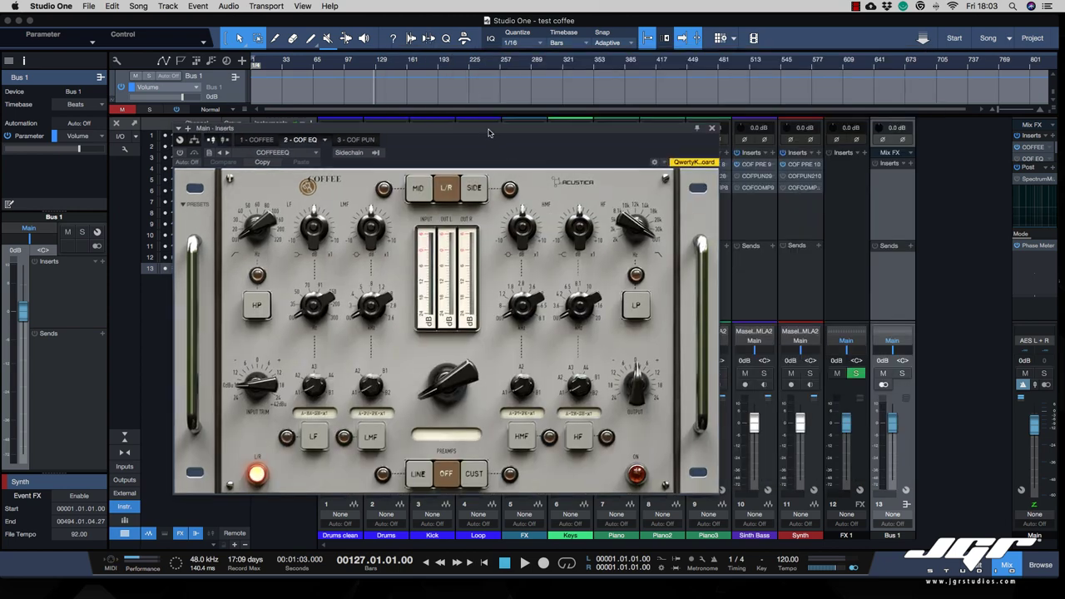
# Switch the COF EQ's LF band on Main to its x1.5 bell model and reposition the plug-in window
pyautogui.moveTo(456, 154); pyautogui.dragTo(643, 78)
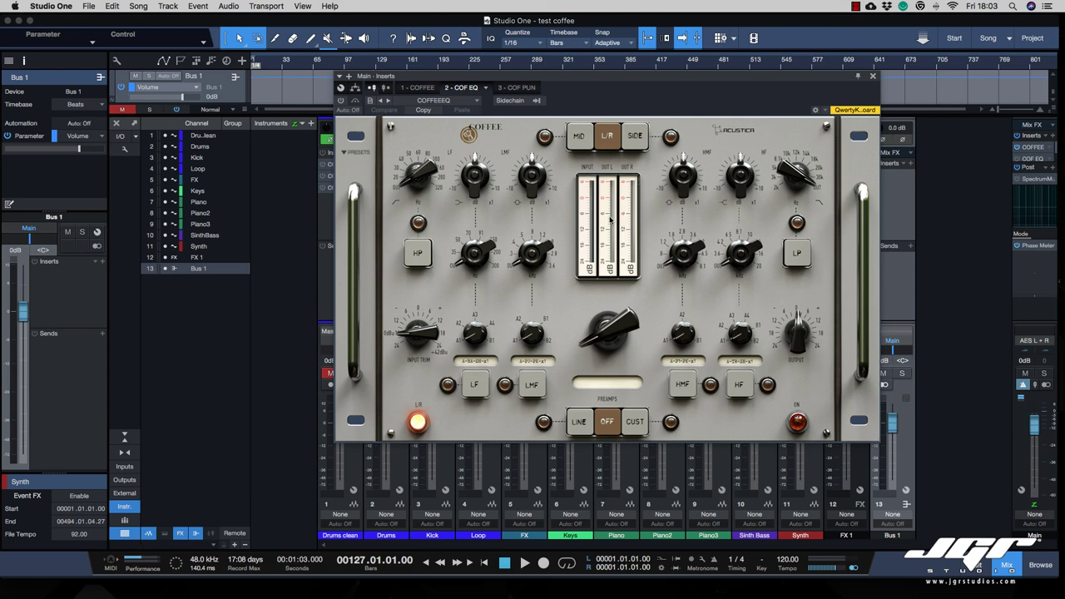
pyautogui.moveTo(479, 336)
pyautogui.mouseDown()
pyautogui.moveTo(479, 312)
pyautogui.moveTo(484, 345)
pyautogui.moveTo(484, 307)
pyautogui.moveTo(476, 352)
pyautogui.mouseUp()
pyautogui.moveTo(433, 76); pyautogui.dragTo(402, 113)
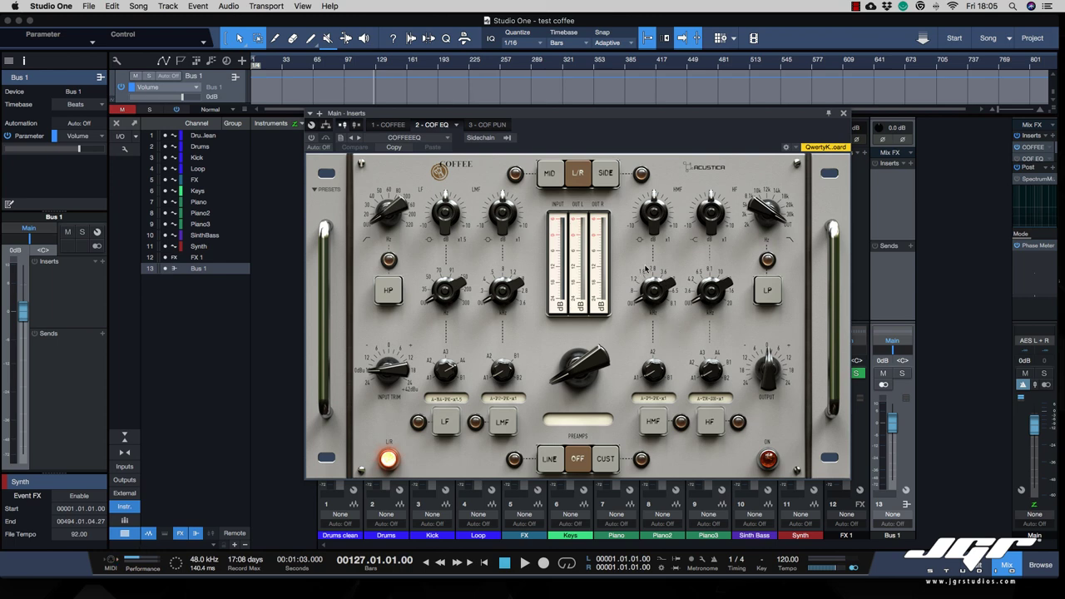
# Reopen the Main channel's COFFEE insert and compare its EQ section with the COF EQ window
pyautogui.doubleClick(1031, 148)
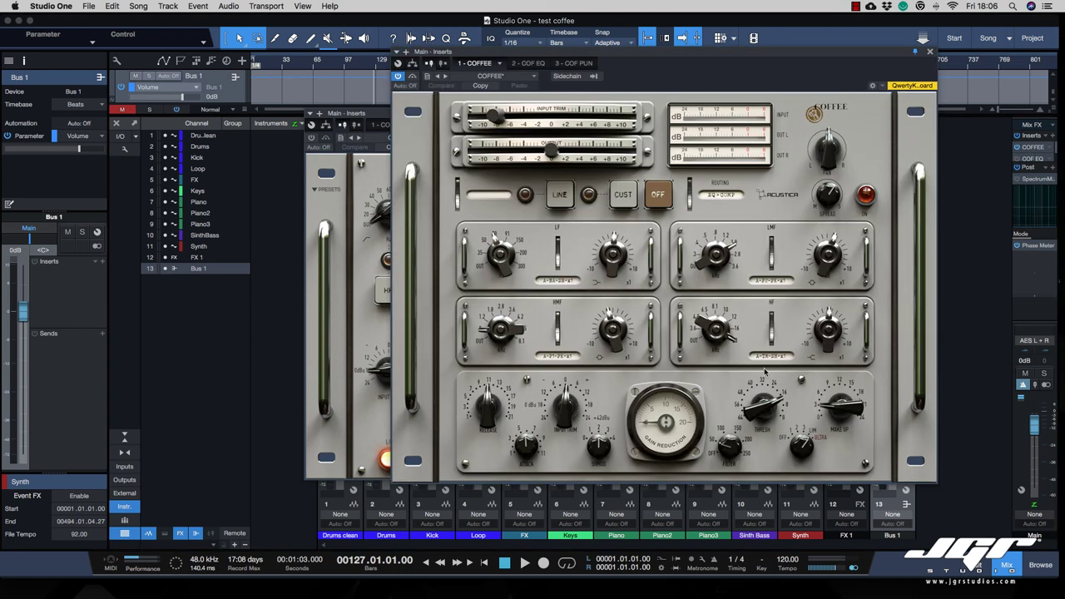
pyautogui.click(326, 337)
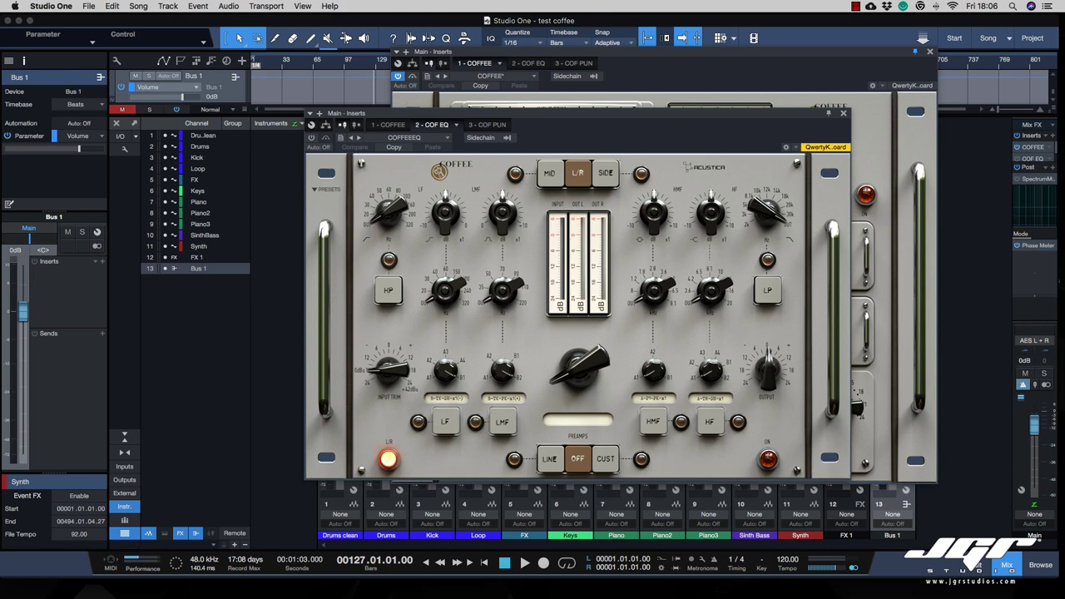
pyautogui.click(865, 249)
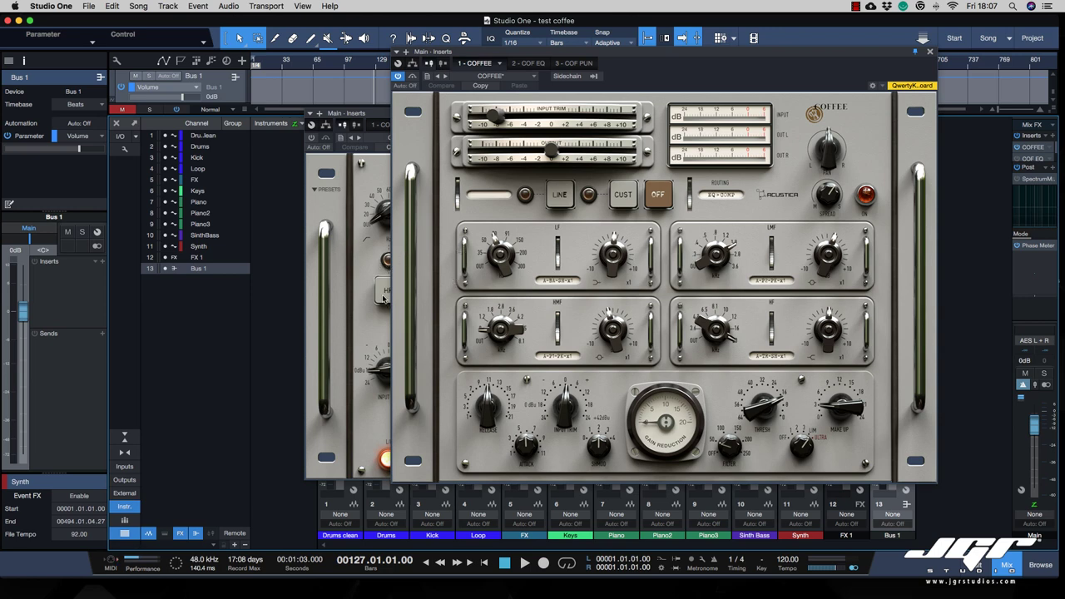
# Adjust the input trim of the Main channel's COF EQ and switch its processing mode to SIDE
pyautogui.click(358, 279)
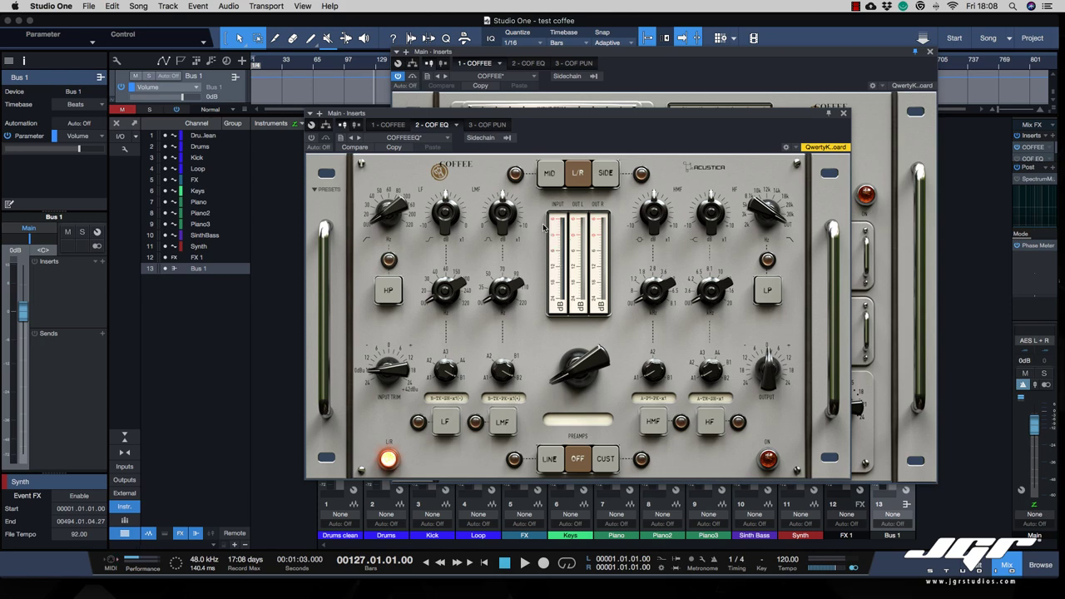
pyautogui.moveTo(394, 376)
pyautogui.mouseDown()
pyautogui.moveTo(386, 318)
pyautogui.moveTo(403, 363)
pyautogui.mouseUp()
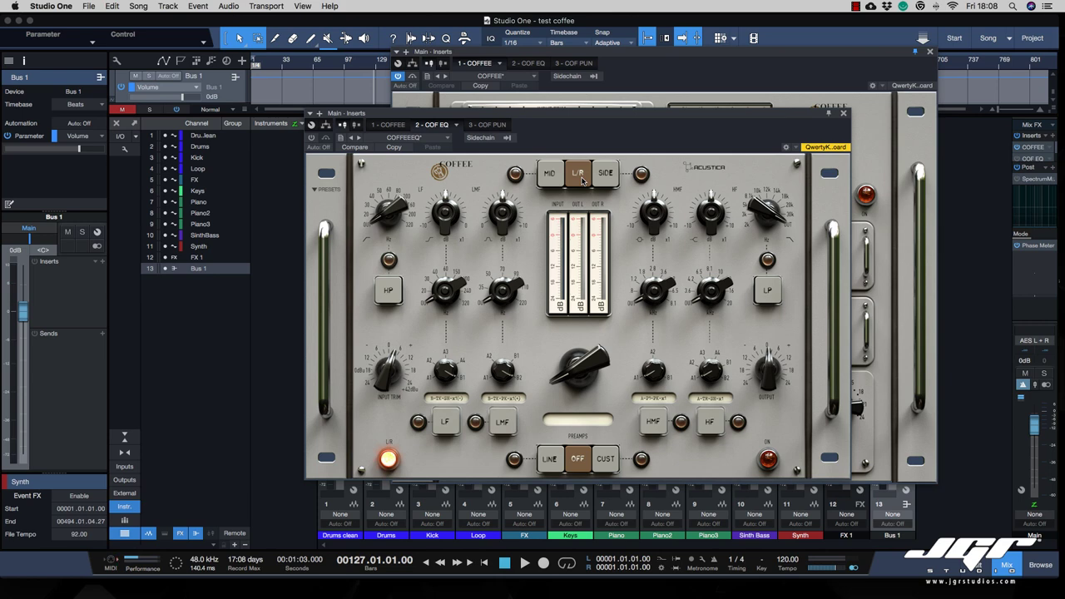
pyautogui.click(549, 176)
pyautogui.click(602, 176)
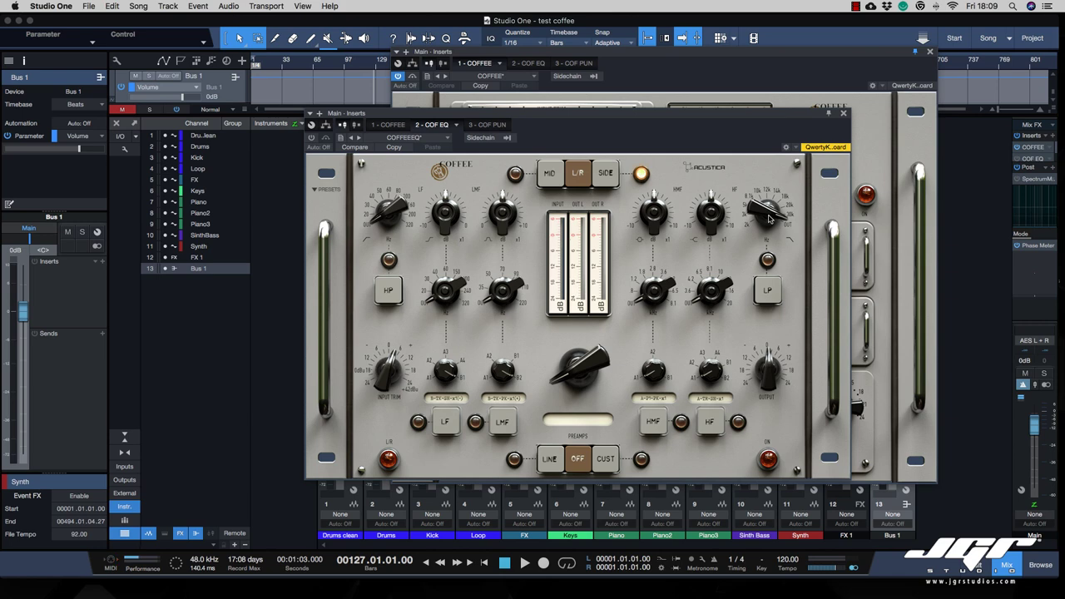
# Try different cutoff frequencies on the COF EQ's low-pass filter
pyautogui.moveTo(768, 218); pyautogui.dragTo(770, 212)
pyautogui.moveTo(762, 191); pyautogui.dragTo(772, 213)
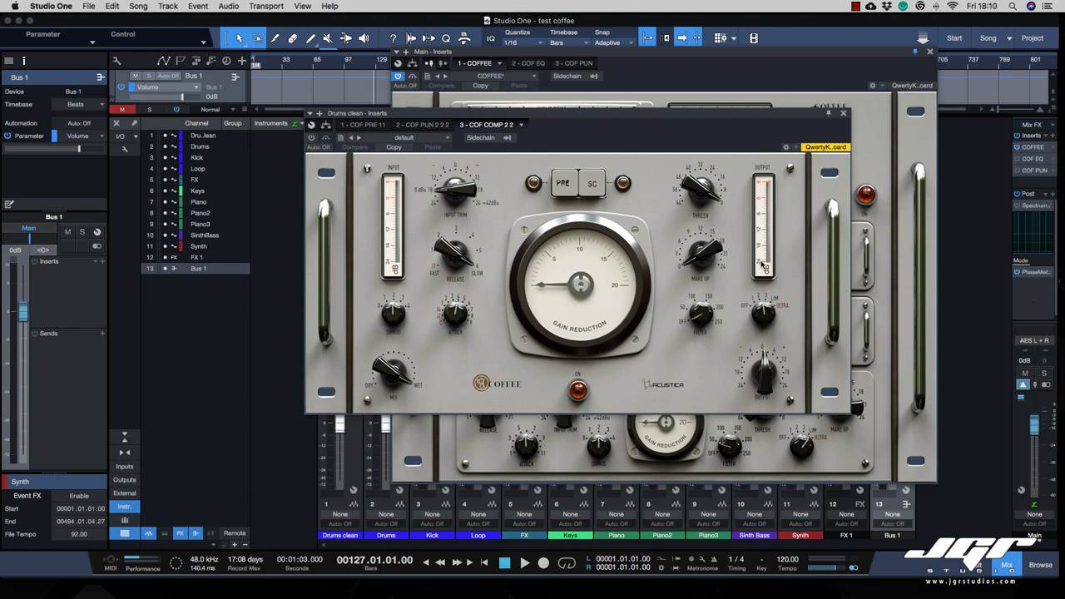
# Try the OFF-to-ULTRA mode selector of Drums clean's COF COMP 2 2 compressor and close the open plug-in windows
pyautogui.click(763, 313)
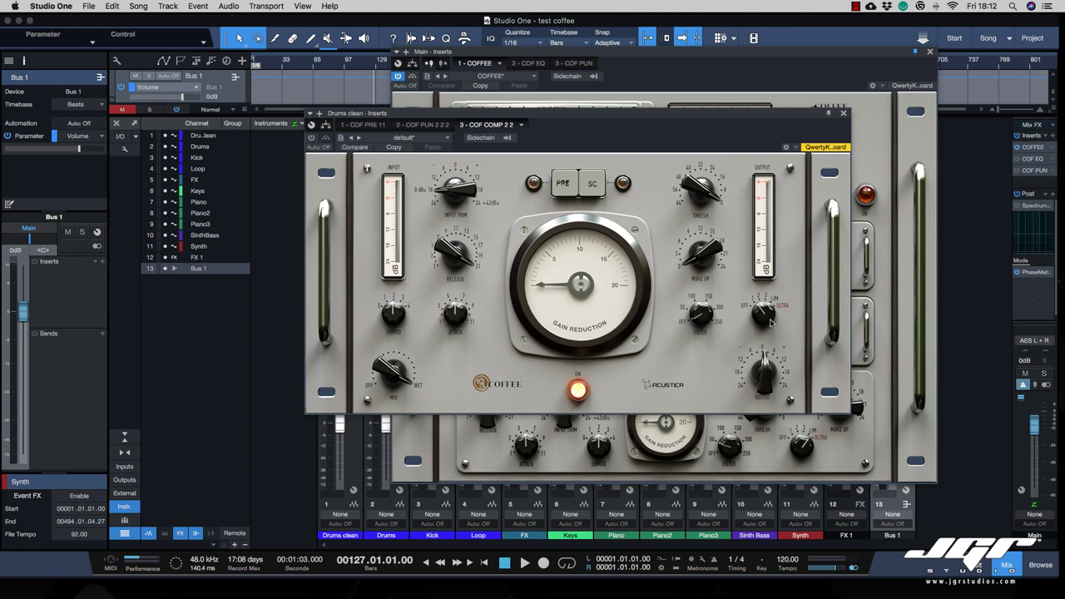
pyautogui.click(765, 315)
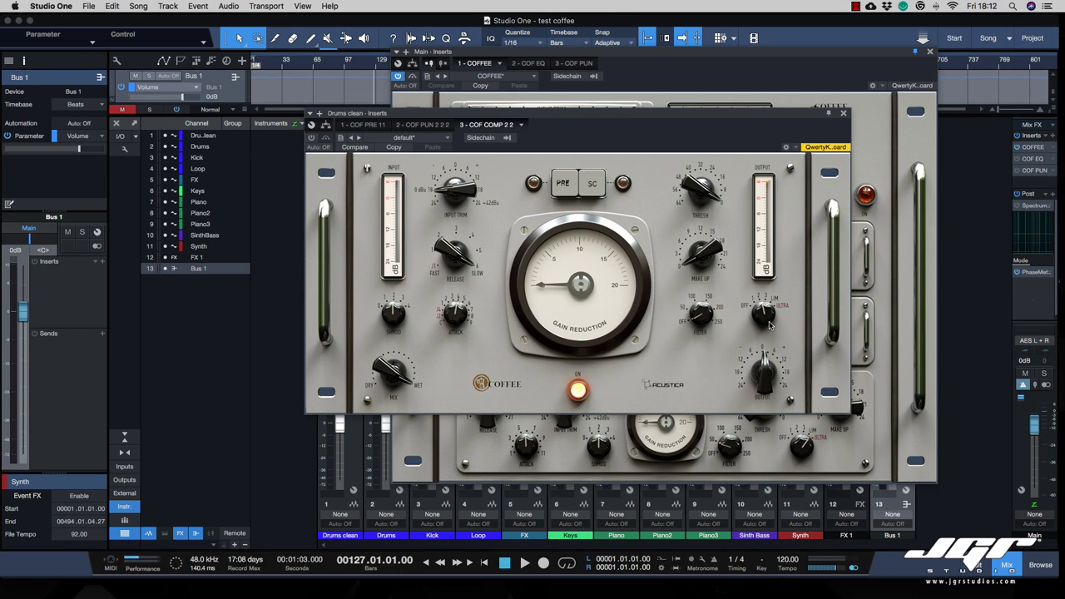
pyautogui.moveTo(769, 323); pyautogui.dragTo(767, 338)
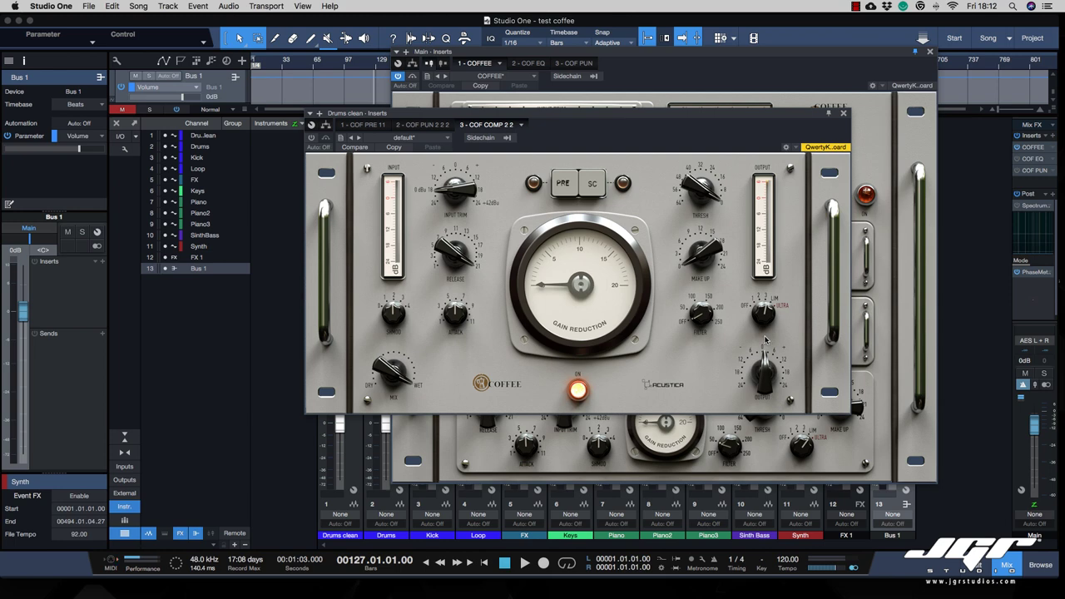
pyautogui.click(843, 112)
pyautogui.click(930, 53)
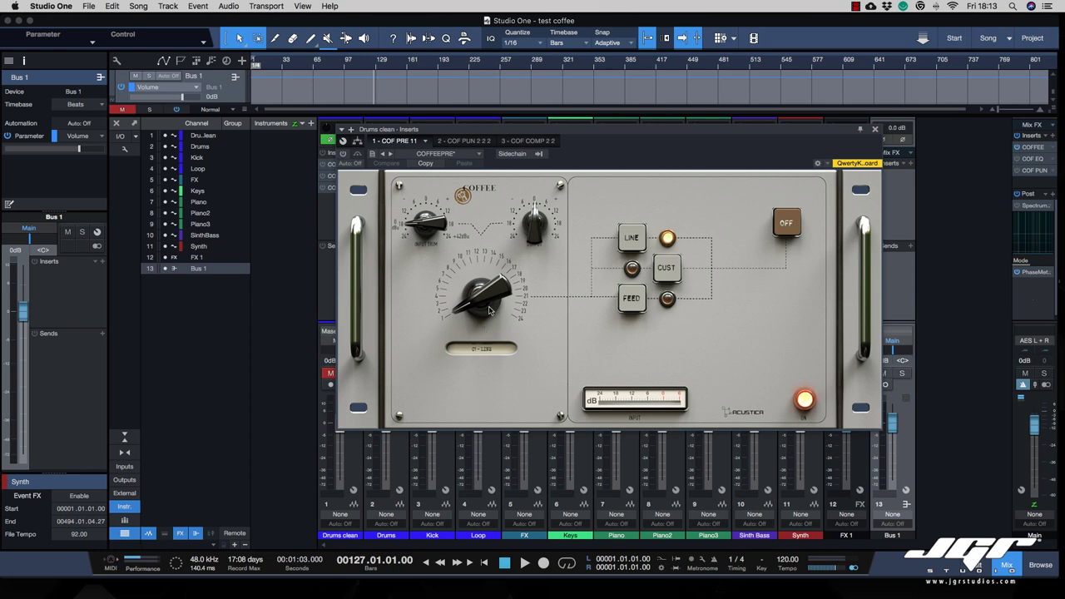
# Switch Drums clean's COF PRE 11 to CUST preamps and go through the emulations, ending on G-LINE
pyautogui.click(665, 268)
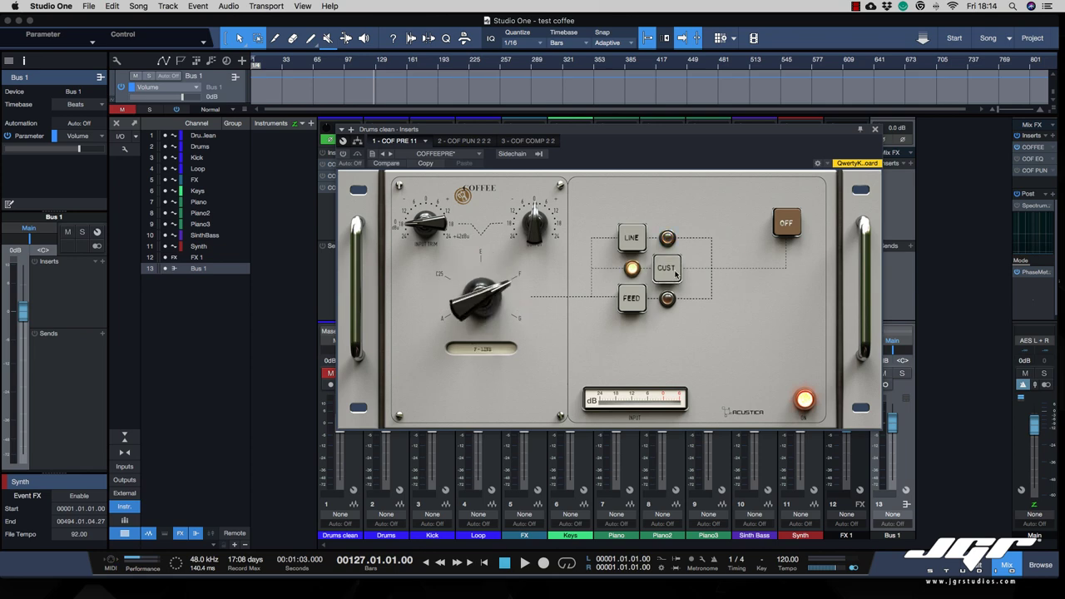
pyautogui.moveTo(493, 278); pyautogui.dragTo(492, 331)
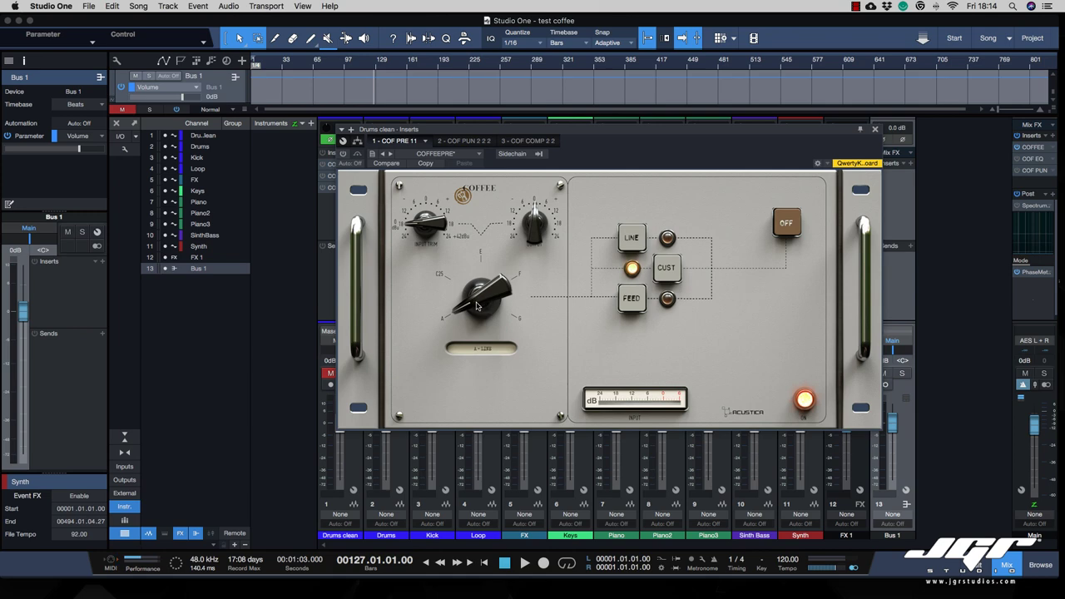
pyautogui.scroll(3, 476, 305)
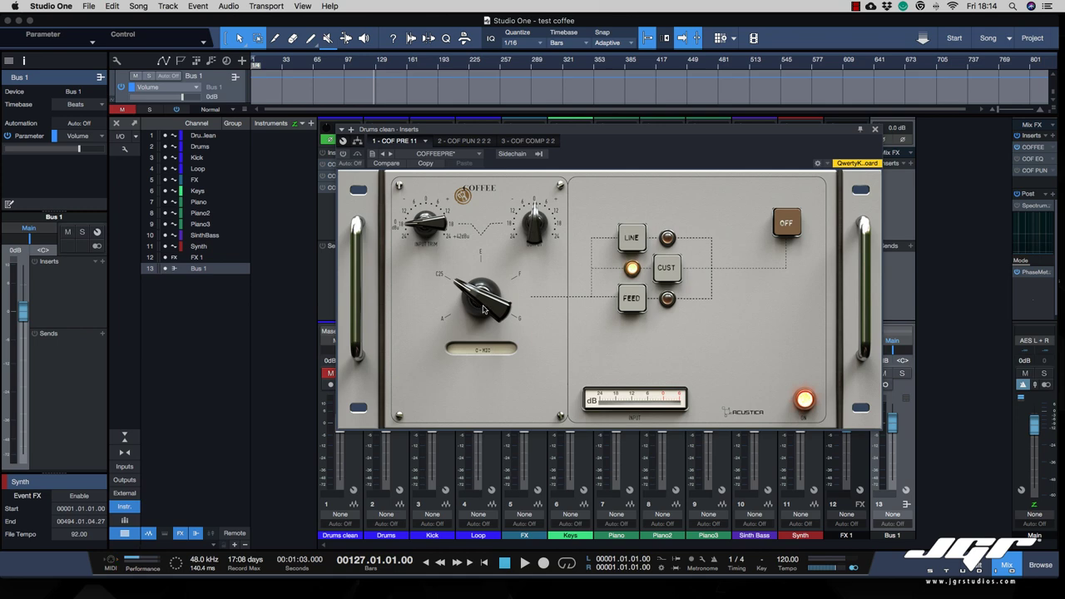
pyautogui.scroll(2, 481, 299)
pyautogui.scroll(1, 485, 297)
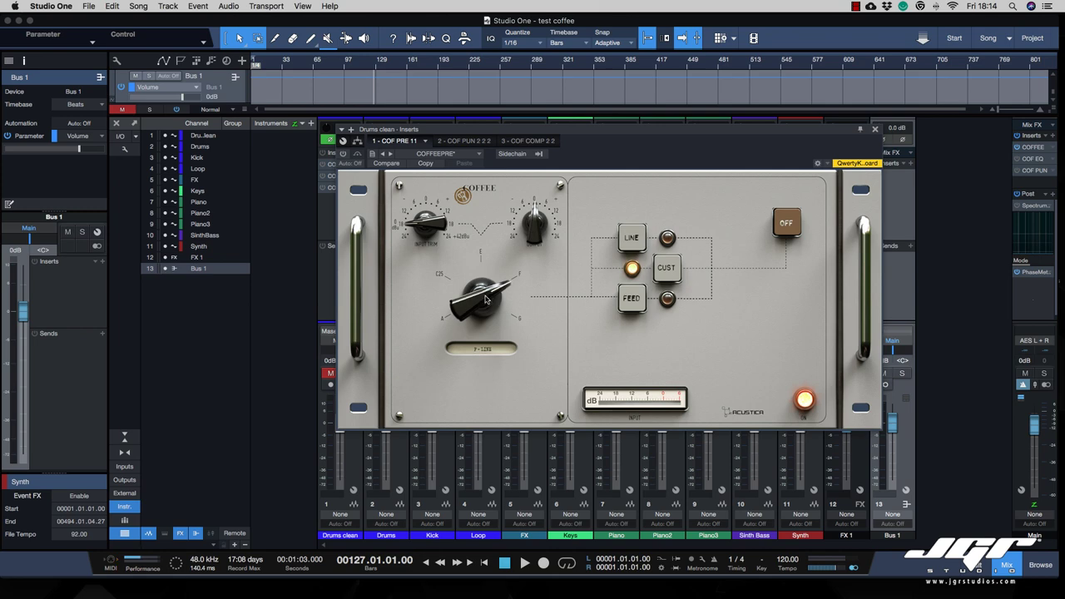
pyautogui.scroll(1, 485, 299)
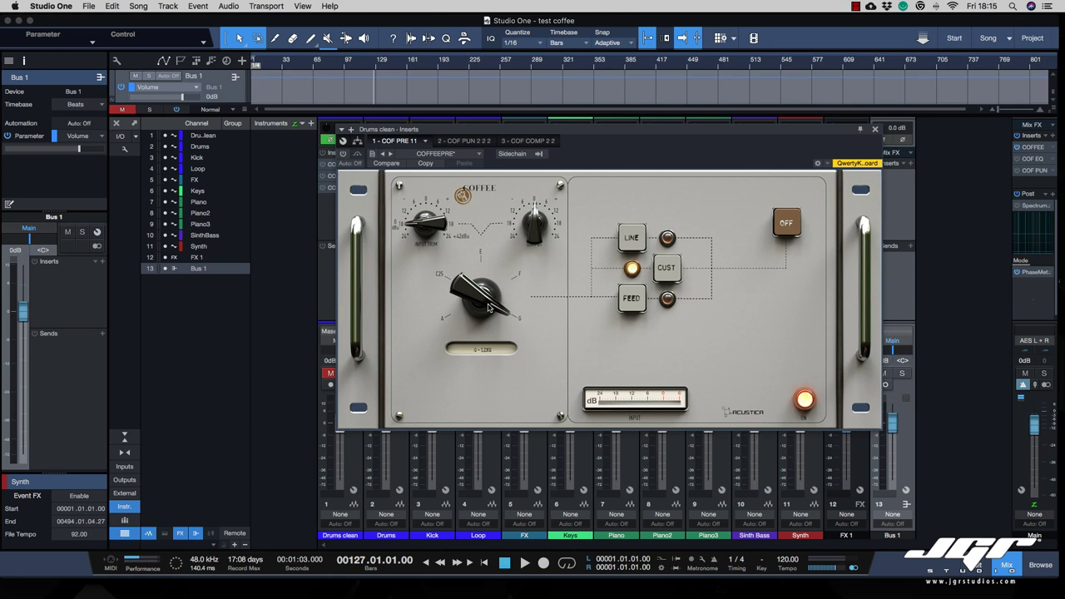
# Switch the COF PRE 11 to FEED mode and change the preamp selector from the line model to the mic model
pyautogui.click(632, 299)
pyautogui.scroll(-1, 490, 320)
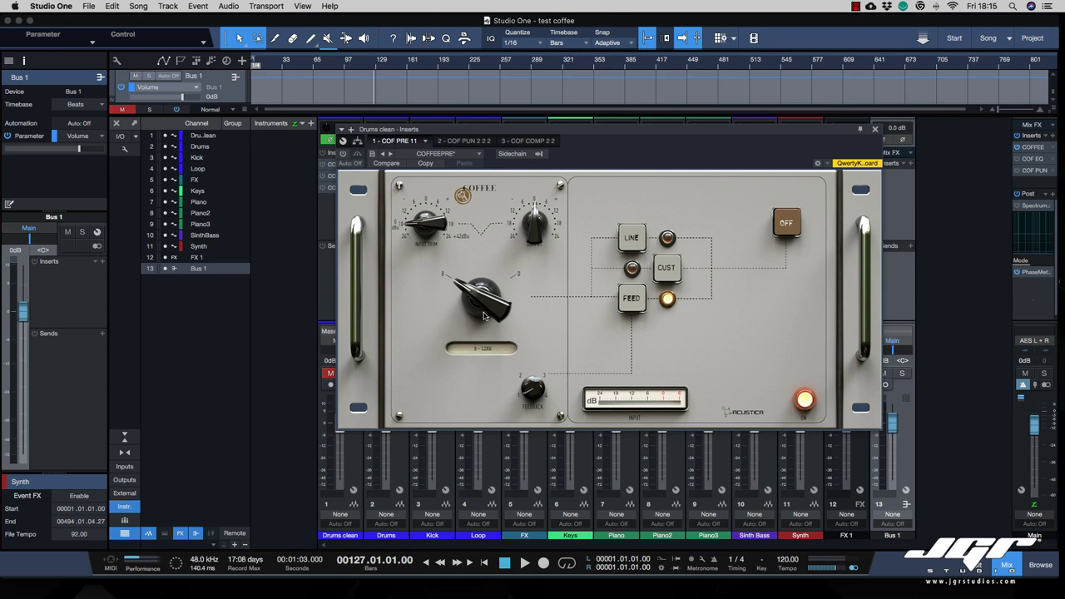
pyautogui.moveTo(484, 315); pyautogui.dragTo(497, 285)
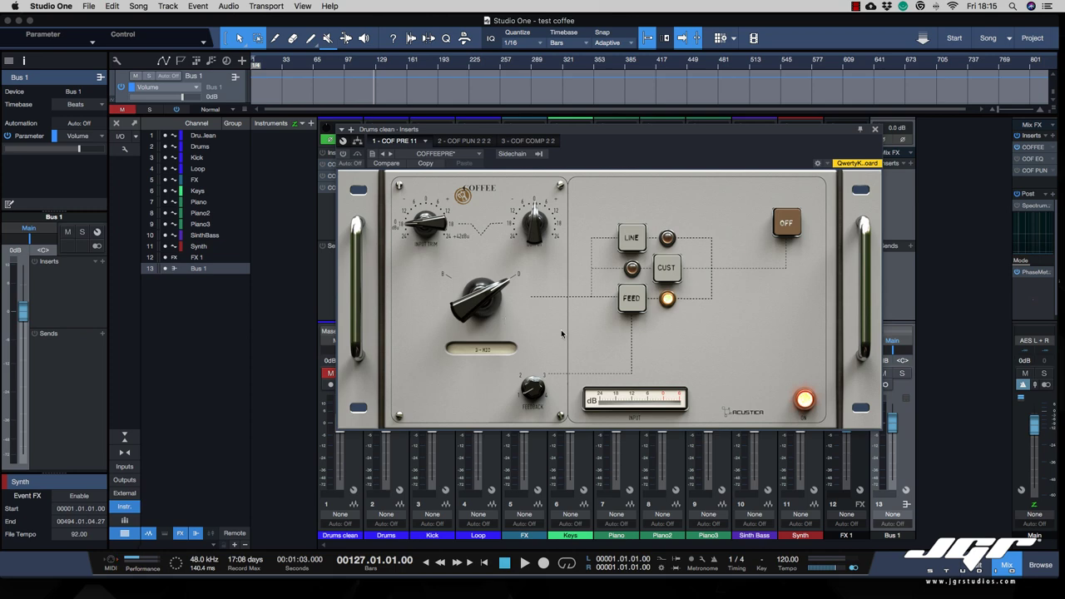
# Open the Main channel's COFFEE insert and cycle its LF section through the available models, including RUMBLE FILTER, ending on THICK
pyautogui.click(1033, 147)
pyautogui.moveTo(845, 131); pyautogui.dragTo(791, 64)
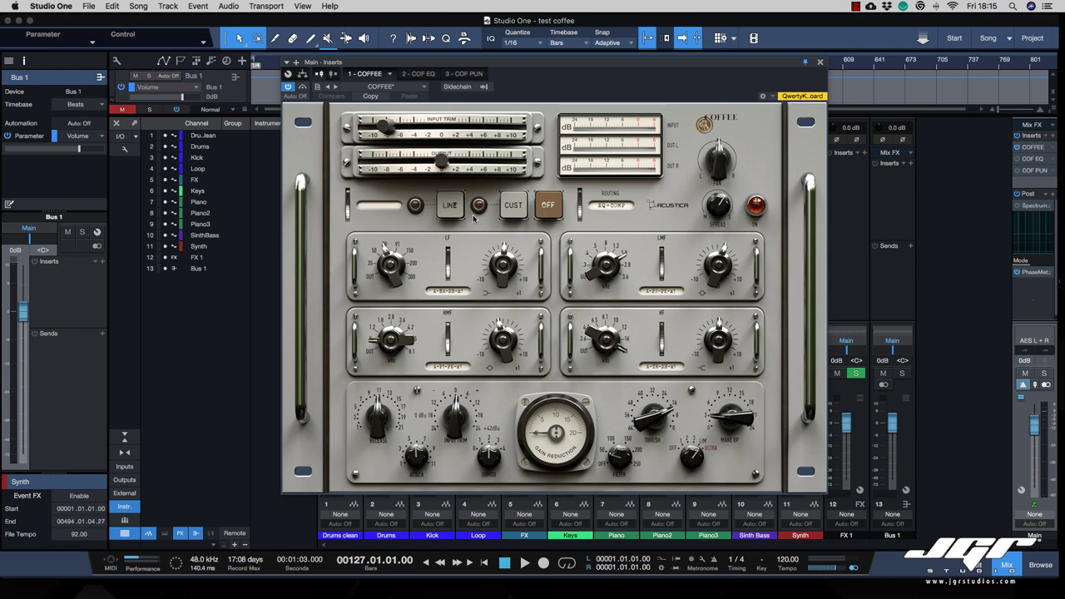
pyautogui.click(447, 265)
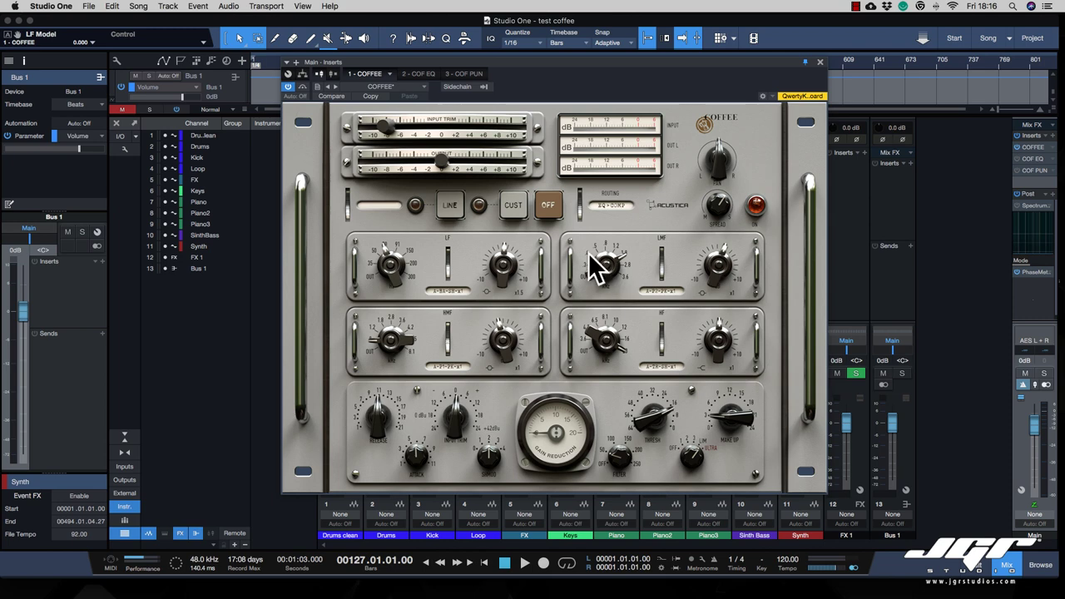
pyautogui.click(448, 264)
pyautogui.click(448, 265)
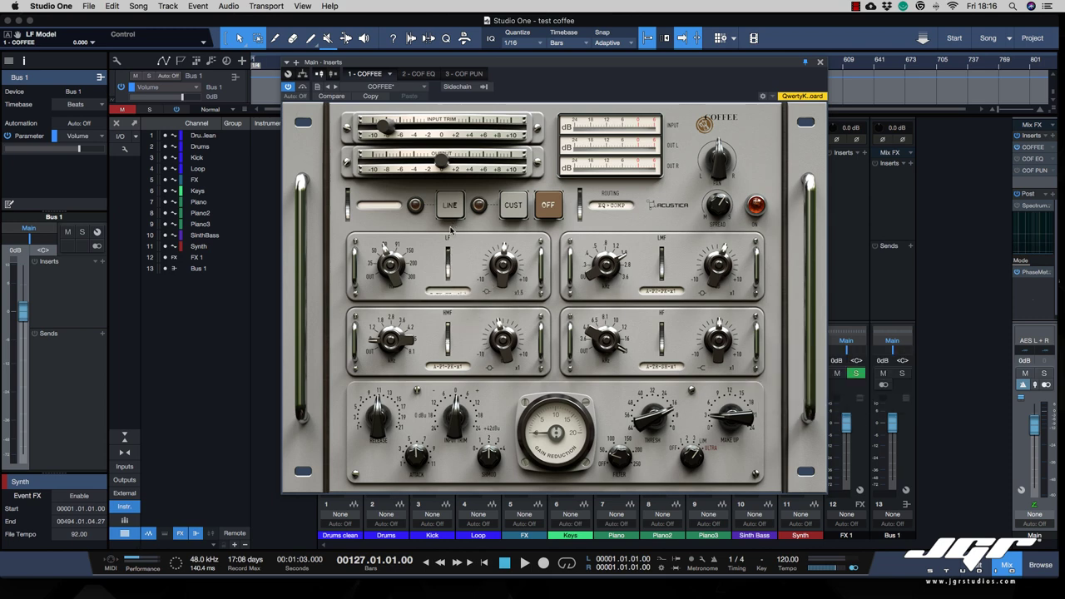
pyautogui.click(449, 243)
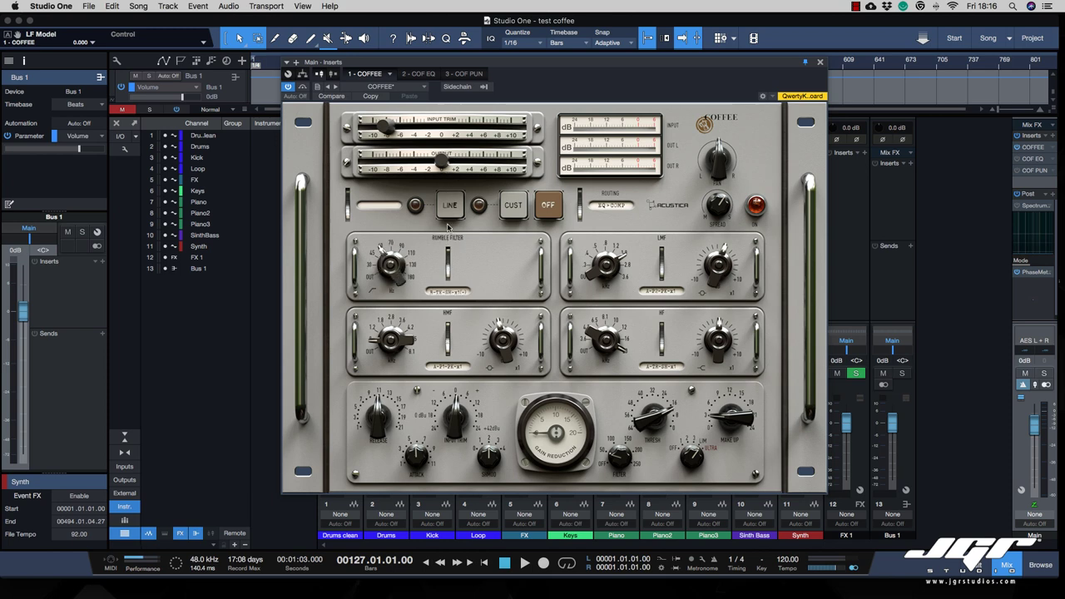
pyautogui.click(450, 245)
pyautogui.click(446, 293)
pyautogui.click(446, 293)
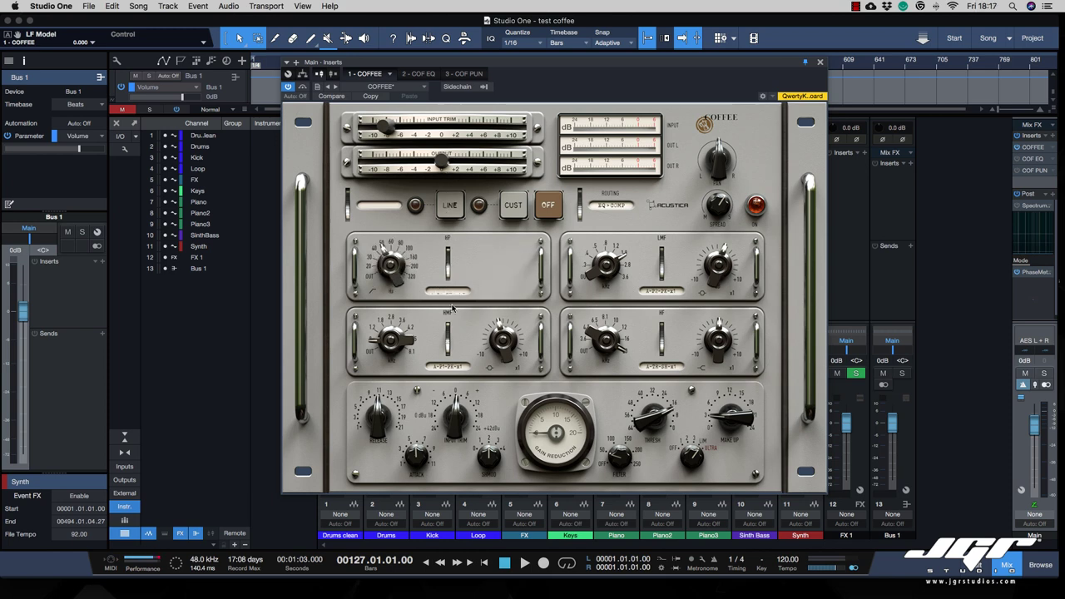
pyautogui.click(446, 293)
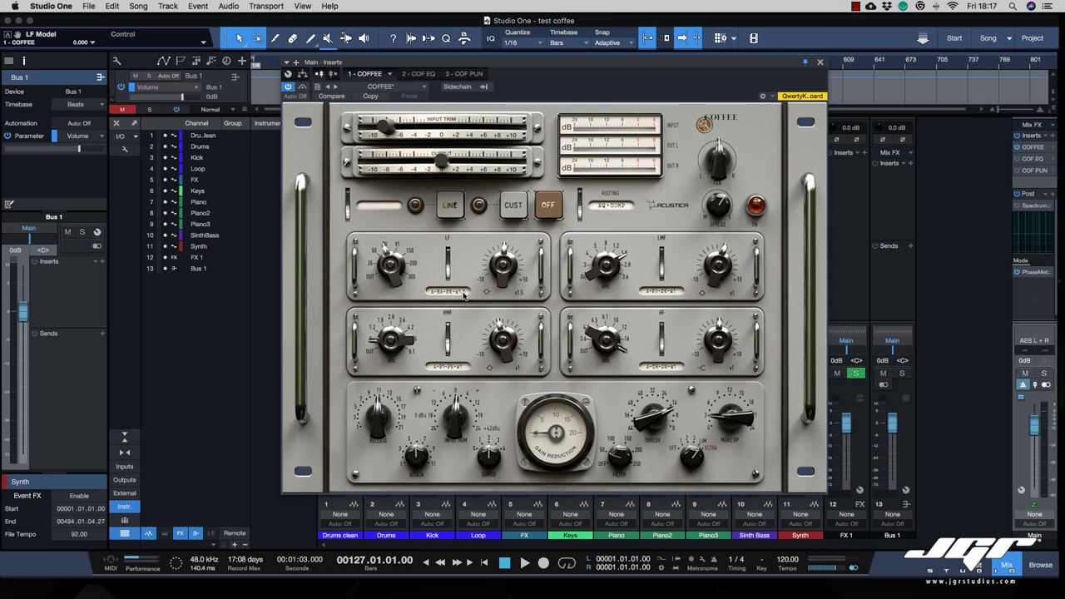
pyautogui.moveTo(502, 281); pyautogui.dragTo(447, 249)
# Set the COFFEE channel strip's routing to COMP>EQ and engage its LINE preamp
pyautogui.click(580, 204)
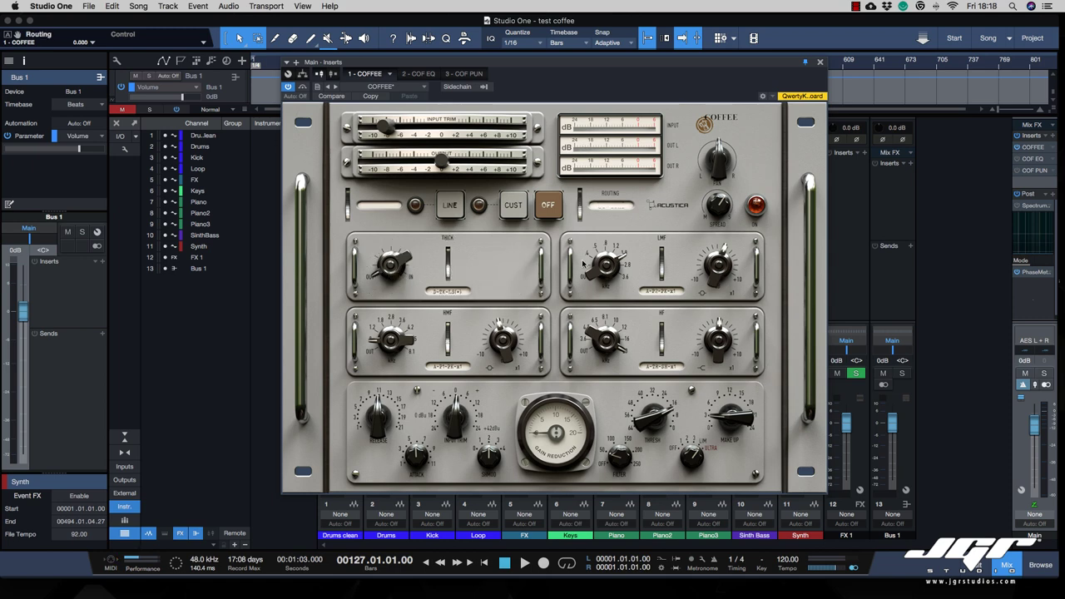
pyautogui.click(580, 201)
pyautogui.click(449, 206)
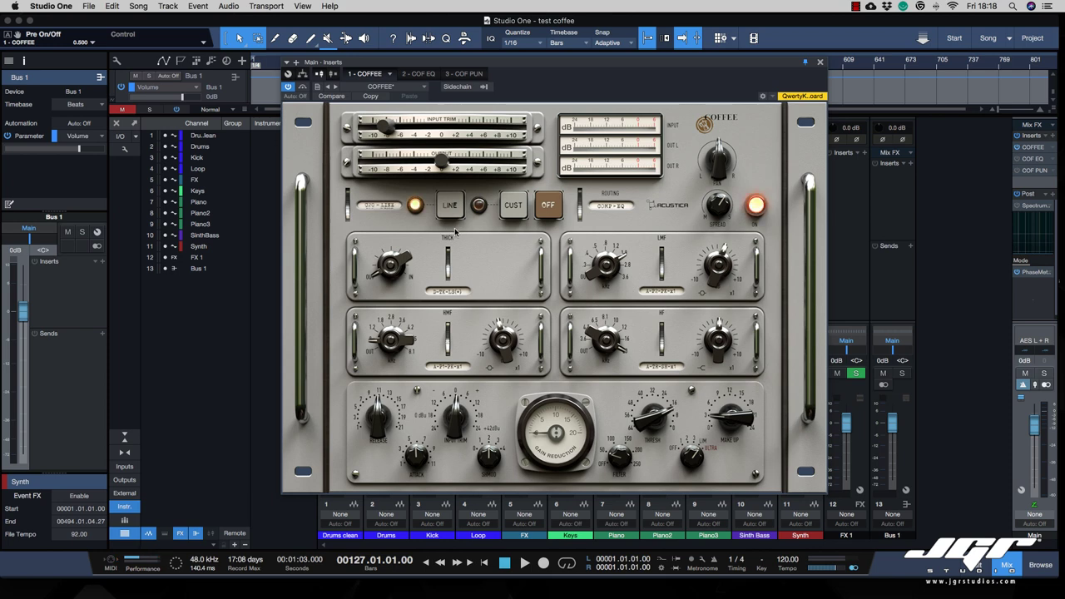
# Switch the COFFEE channel strip's preamp to CUST, and turn the preamp section off
pyautogui.click(379, 205)
pyautogui.click(513, 206)
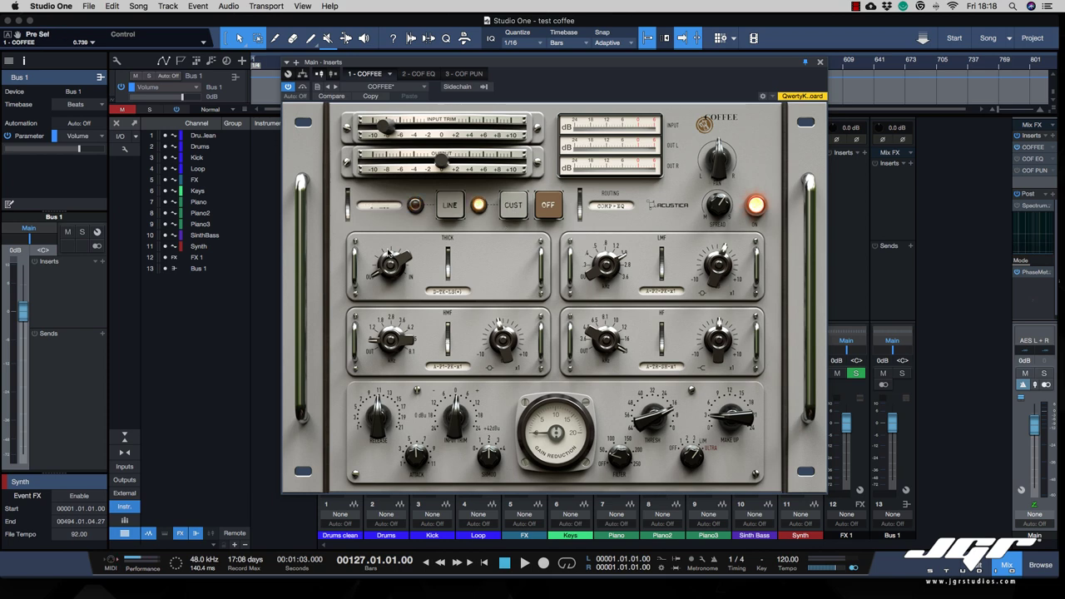
pyautogui.click(556, 208)
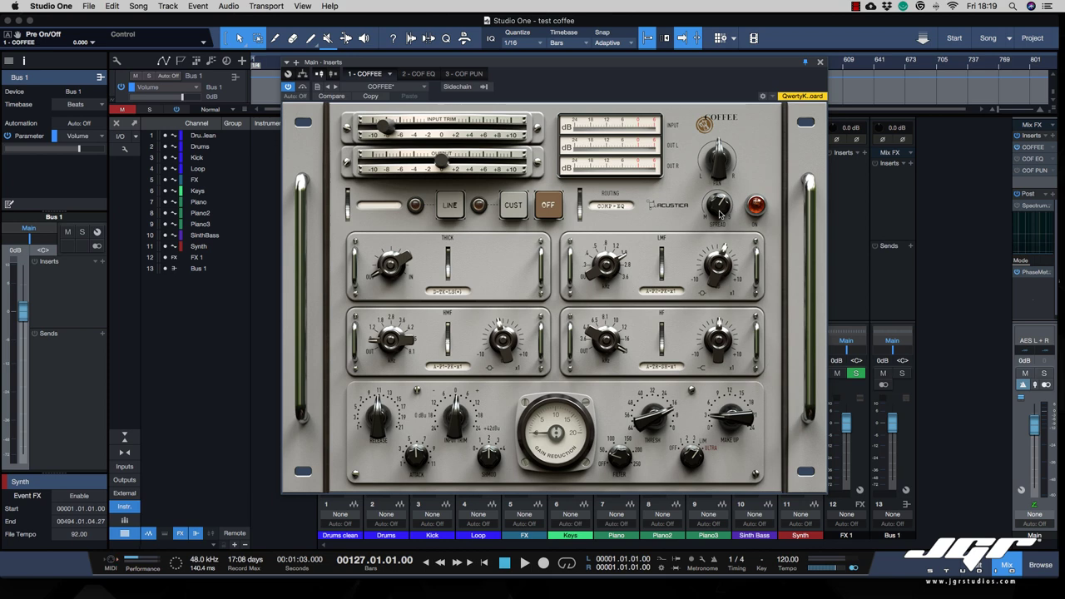
pyautogui.moveTo(719, 214); pyautogui.dragTo(717, 219)
pyautogui.moveTo(717, 158); pyautogui.dragTo(717, 158)
pyautogui.click(491, 457)
pyautogui.moveTo(625, 468); pyautogui.dragTo(625, 478)
pyautogui.click(666, 424)
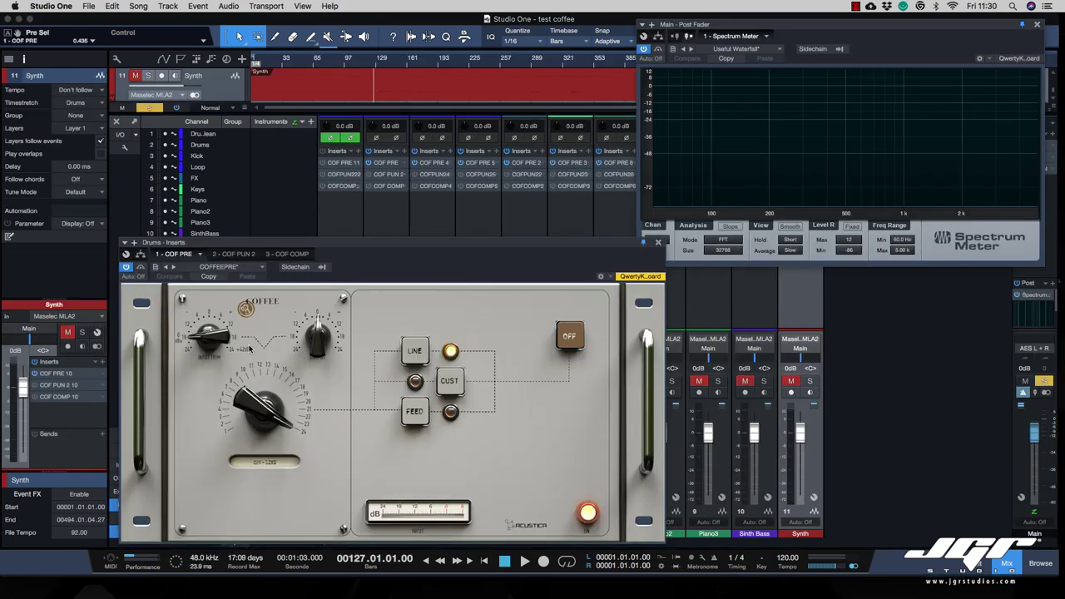
# Set the Drums channel's COF PRE to the 01-LINE model and move its window clear of the channel list
pyautogui.moveTo(264, 399); pyautogui.dragTo(297, 510)
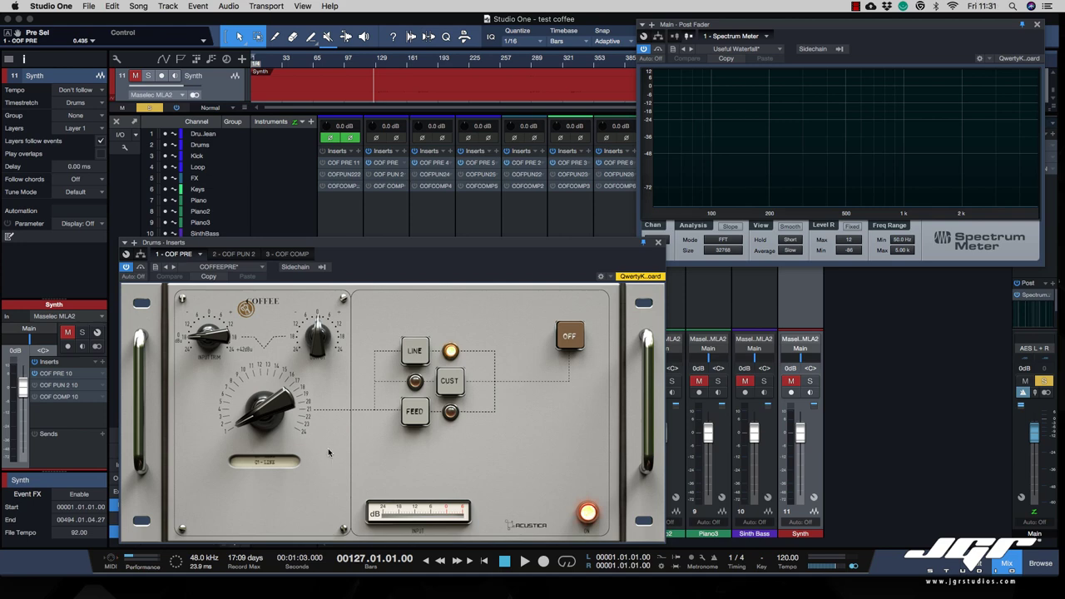
pyautogui.scroll(10, 262, 93)
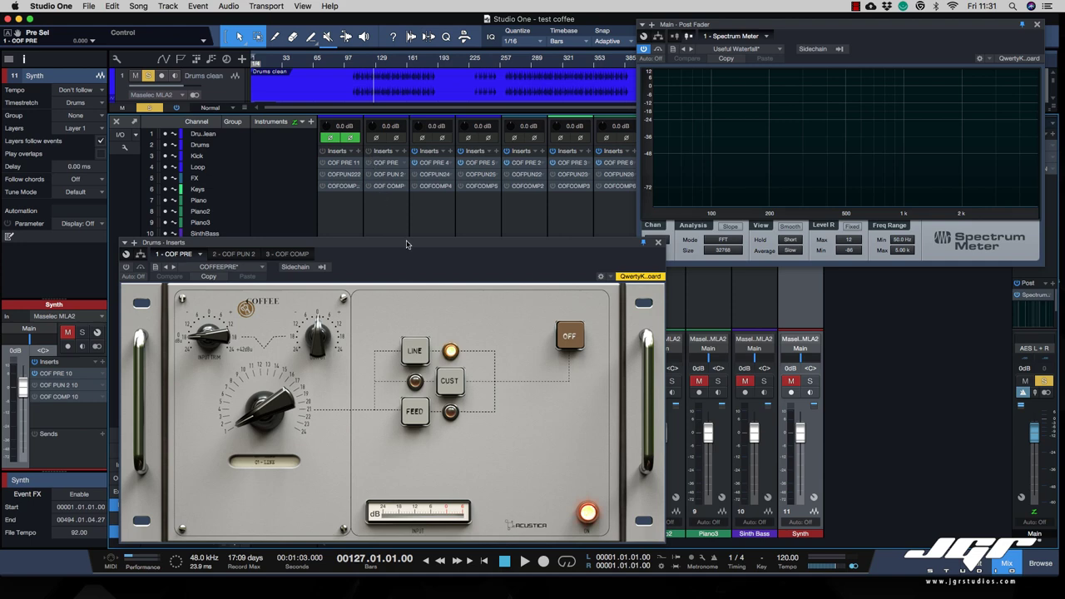
pyautogui.moveTo(406, 244); pyautogui.dragTo(691, 234)
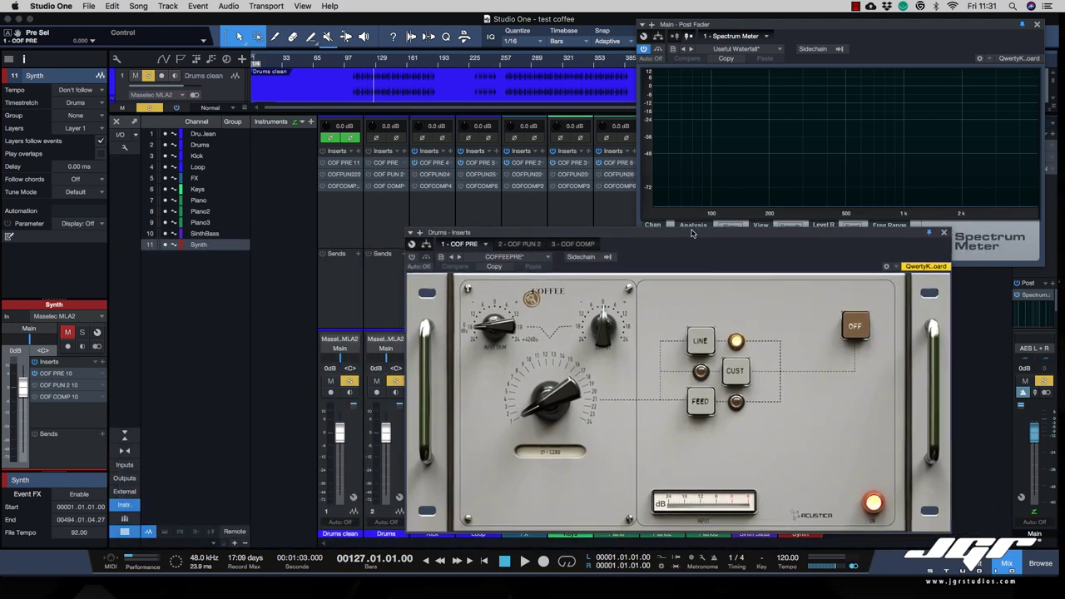
# Play back the soloed drum tracks for a few bars with the COF PRE window open, and stop playback
pyautogui.press('space')
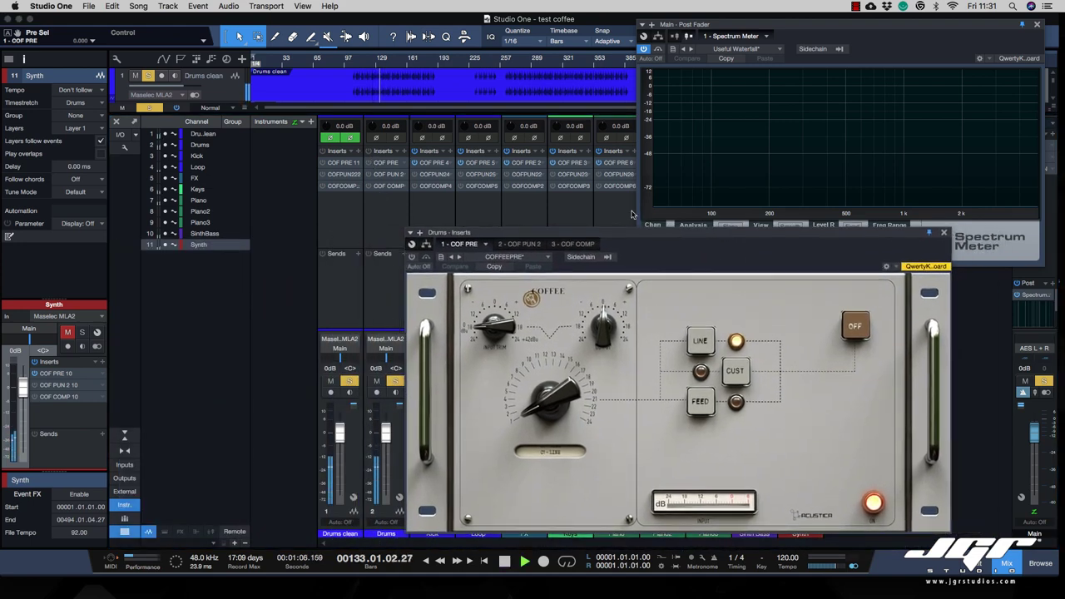
pyautogui.moveTo(596, 238); pyautogui.dragTo(566, 227)
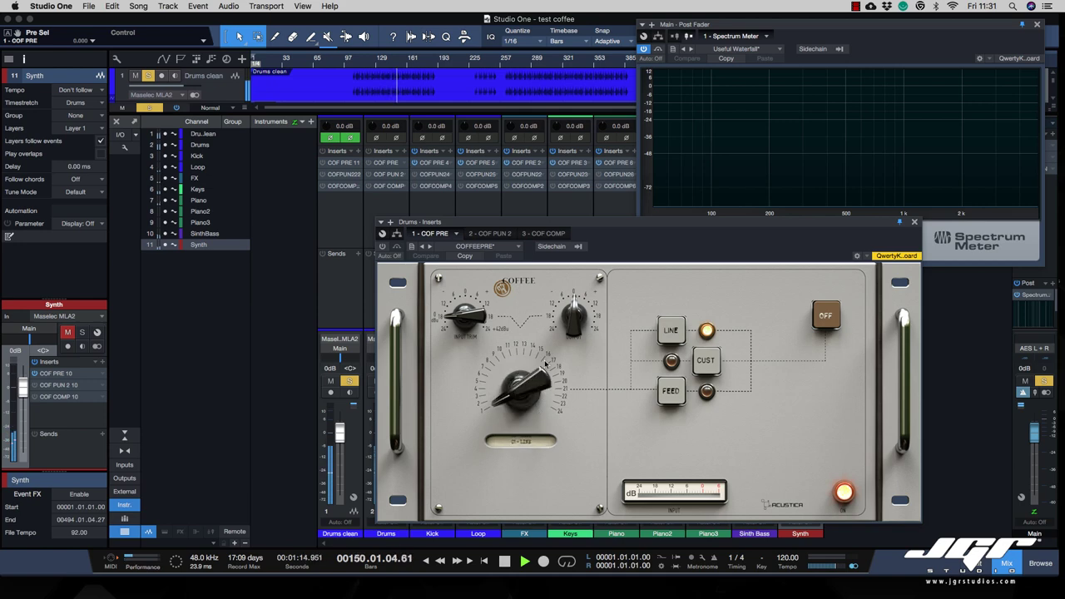
pyautogui.press('space')
pyautogui.moveTo(518, 391)
pyautogui.mouseDown()
pyautogui.moveTo(520, 348)
pyautogui.moveTo(522, 403)
pyautogui.mouseUp()
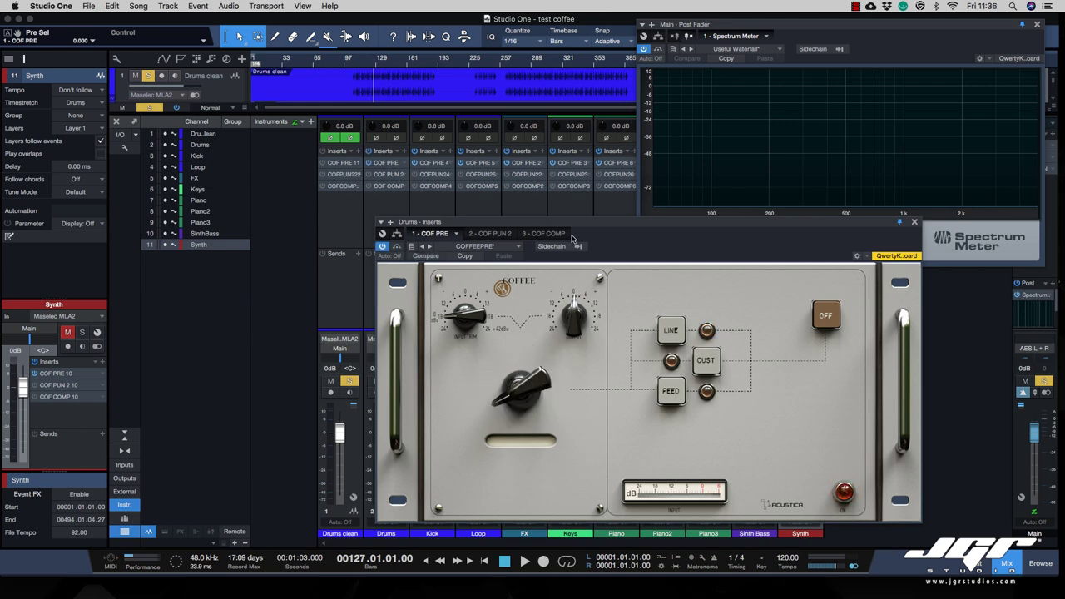
# Reposition the Drums inserts window below the Spectrum Meter's graph and settings
pyautogui.moveTo(566, 223); pyautogui.dragTo(587, 197)
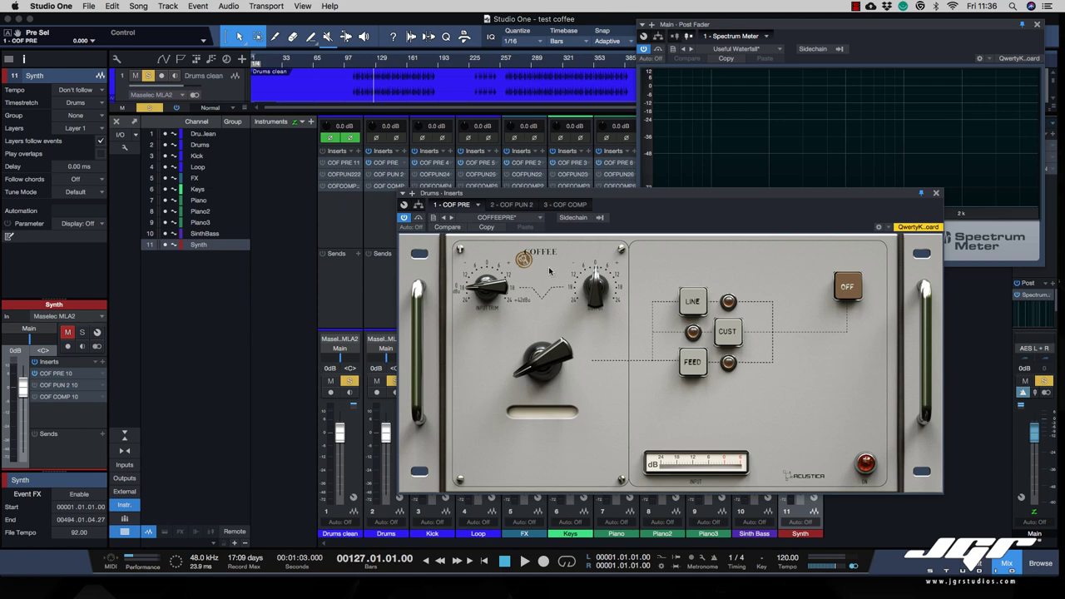
pyautogui.moveTo(524, 202); pyautogui.dragTo(554, 224)
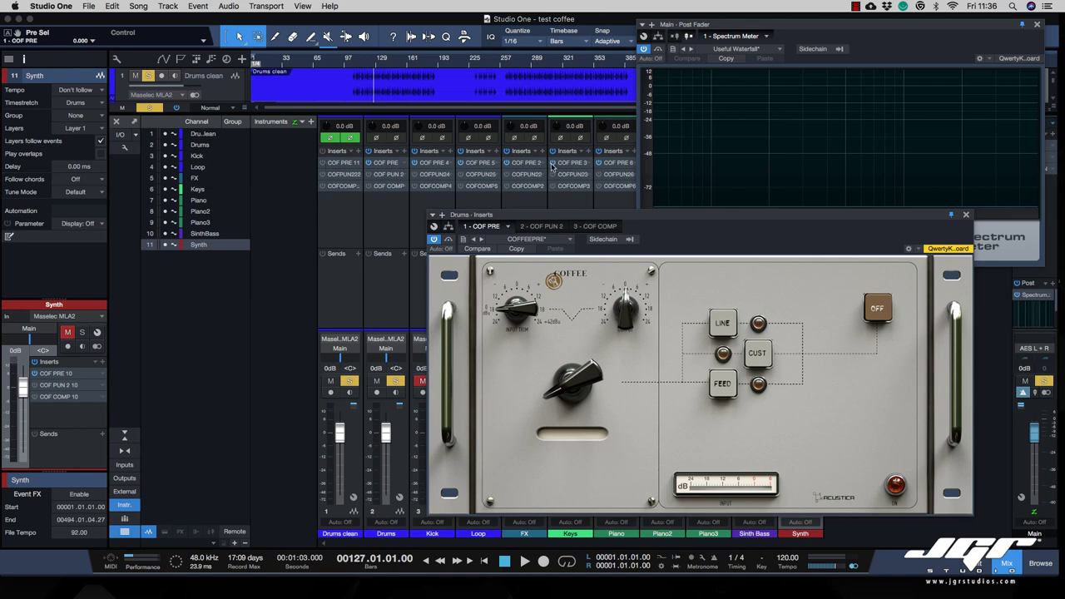
pyautogui.moveTo(643, 215); pyautogui.dragTo(634, 226)
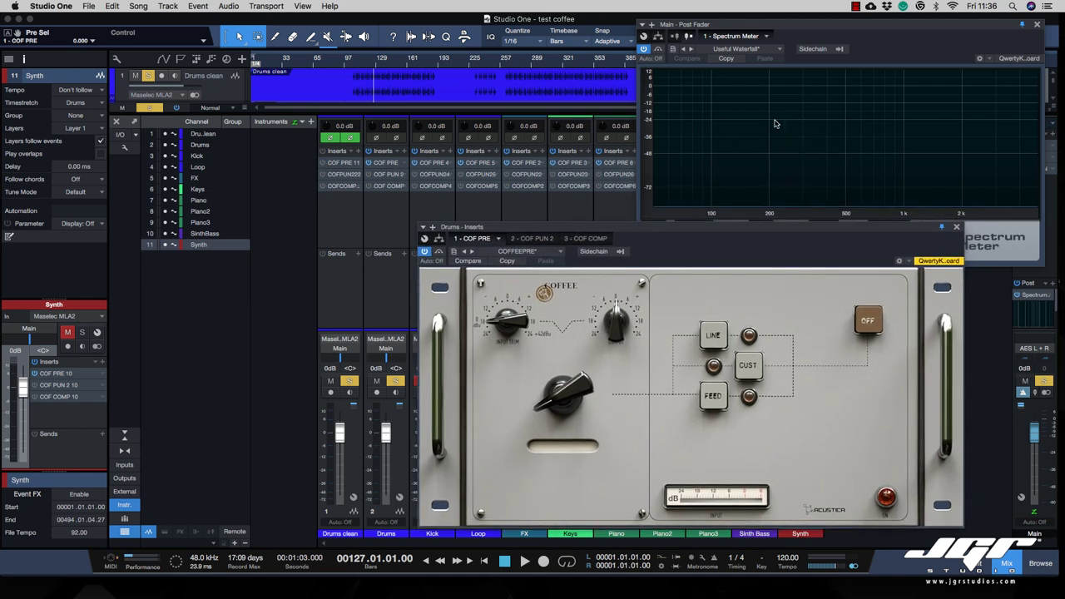
pyautogui.moveTo(836, 230); pyautogui.dragTo(835, 250)
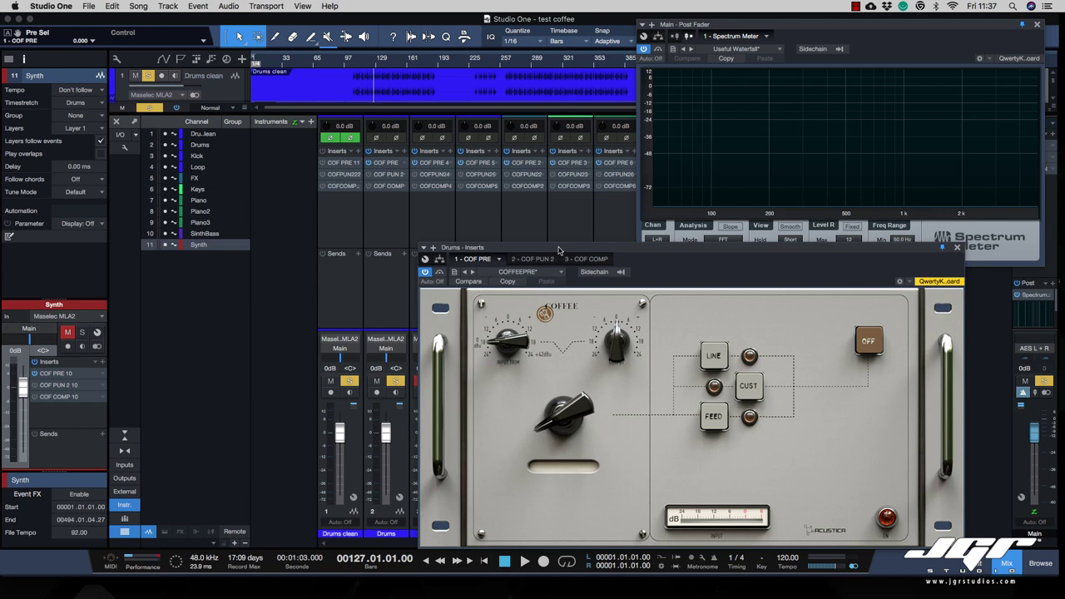
pyautogui.moveTo(559, 250); pyautogui.dragTo(560, 249)
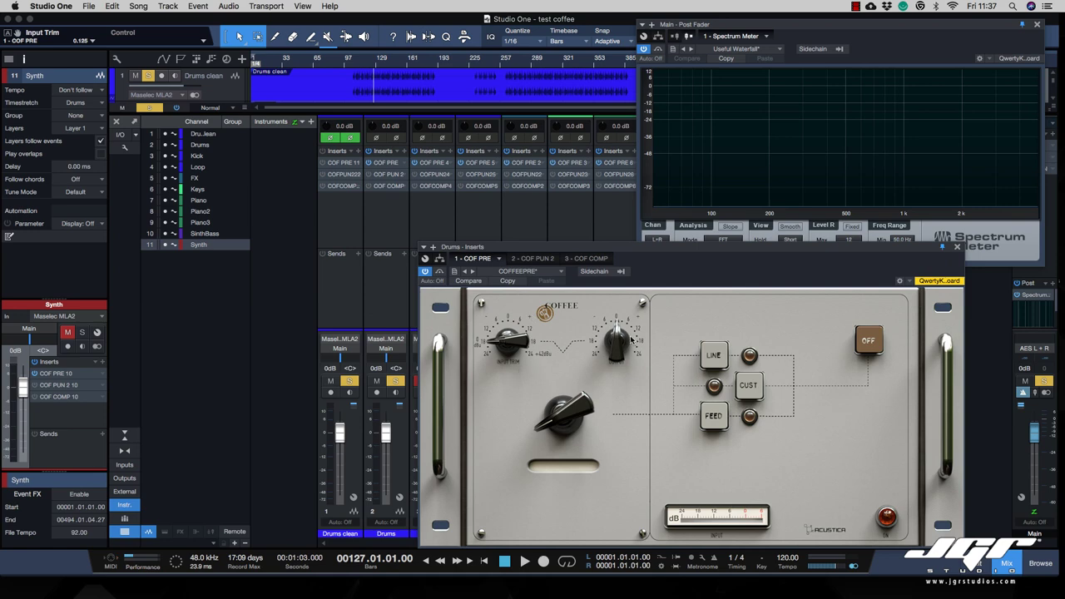
# Try raising the COF PRE's output level and reset it to its default
pyautogui.moveTo(619, 335); pyautogui.dragTo(611, 356)
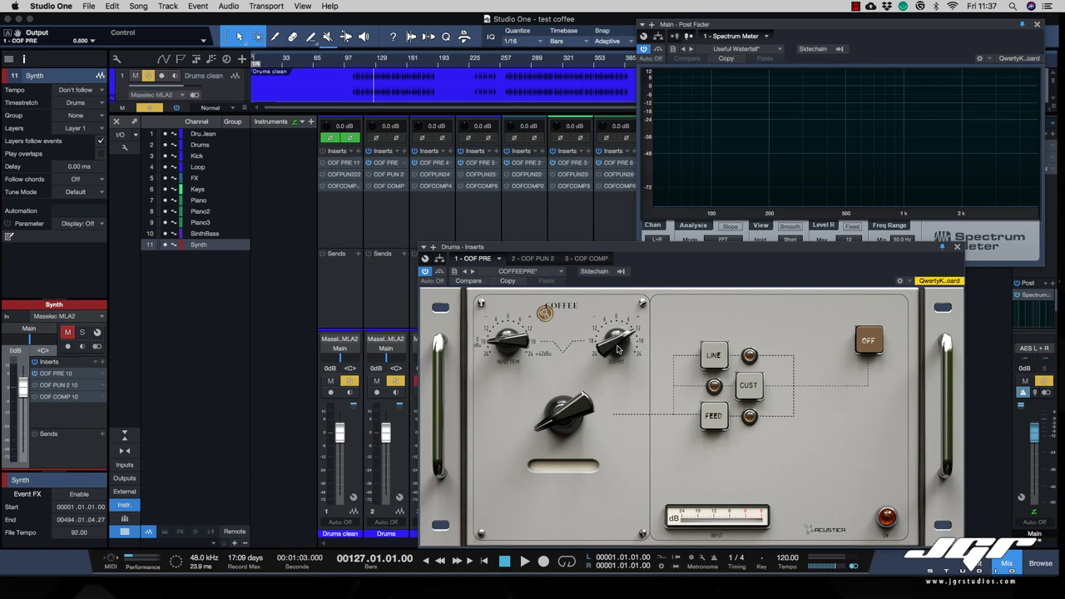
pyautogui.doubleClick(612, 355)
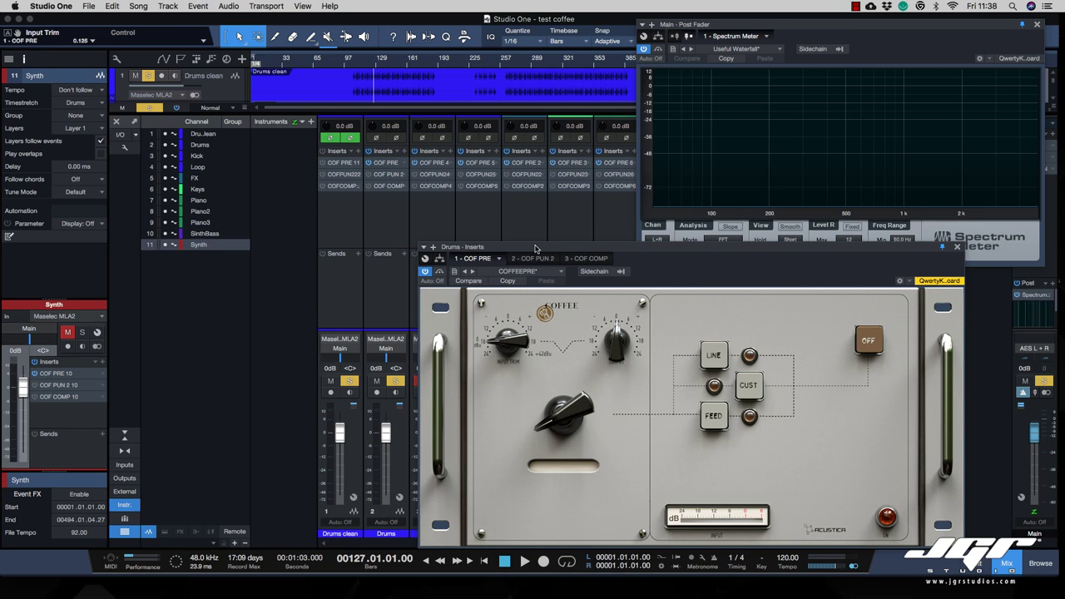
# Start playback of the soloed drum tracks and engage the LINE preamp on the Drums channel's COF PRE
pyautogui.moveTo(535, 248); pyautogui.dragTo(563, 242)
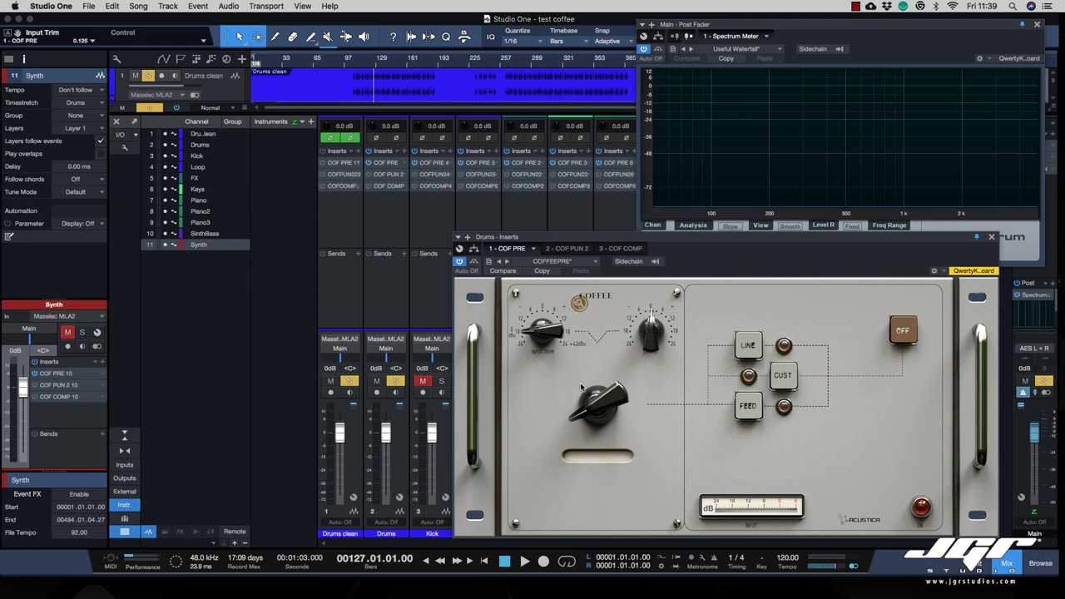
pyautogui.press('space')
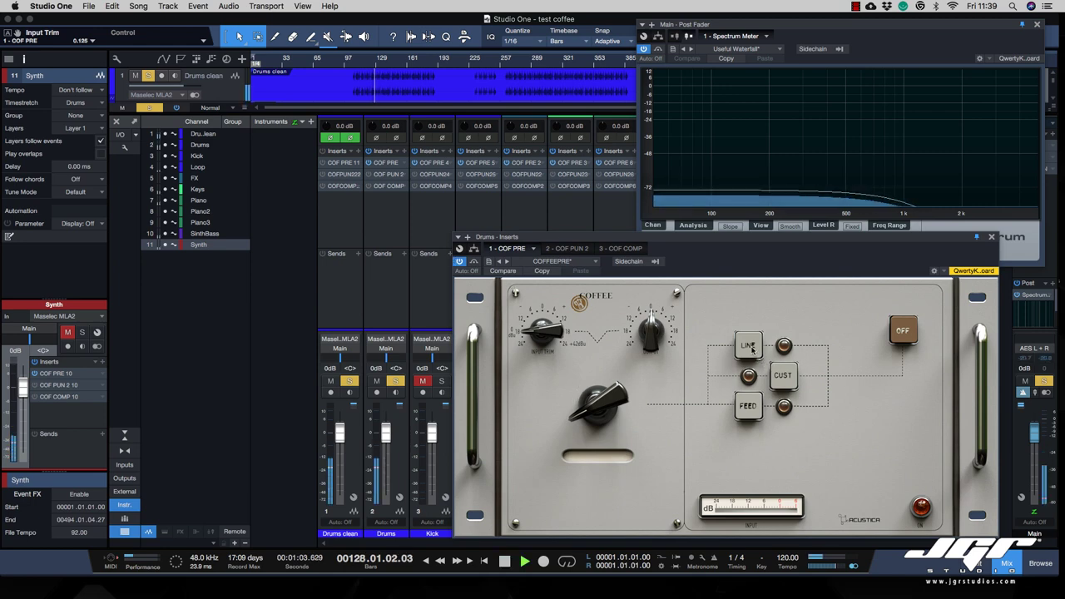
pyautogui.click(747, 348)
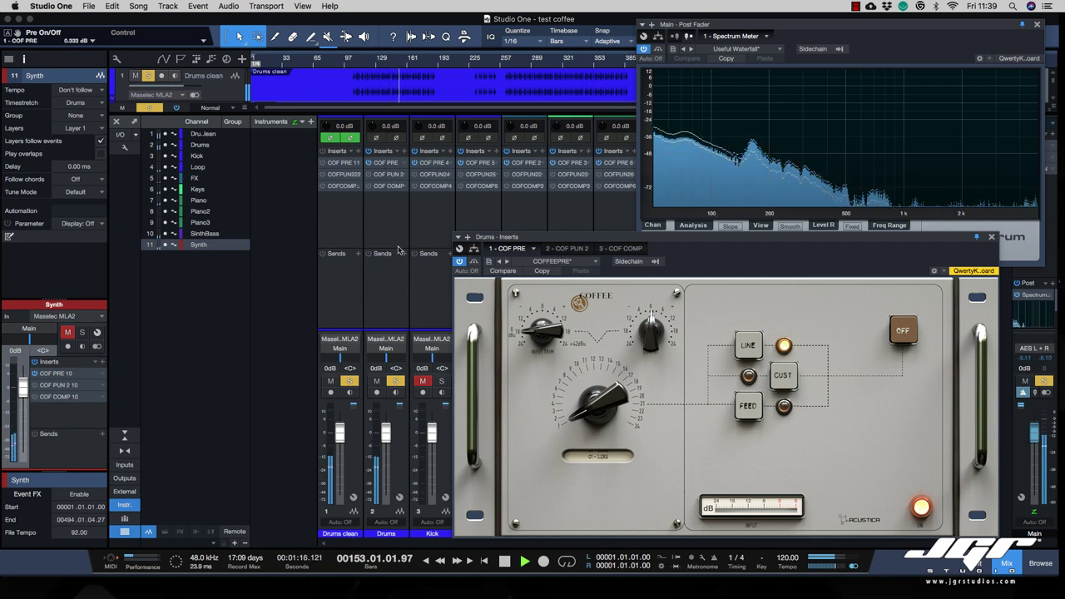
# Compare the Drums clean and Drums channels during playback by toggling their solos, and stop playback
pyautogui.click(396, 381)
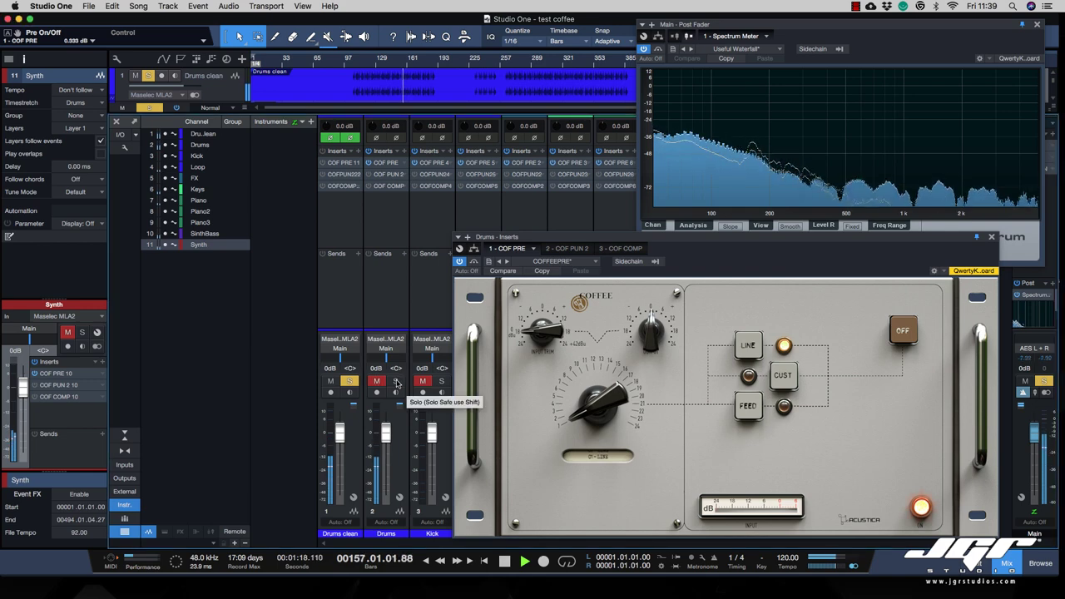
pyautogui.click(396, 381)
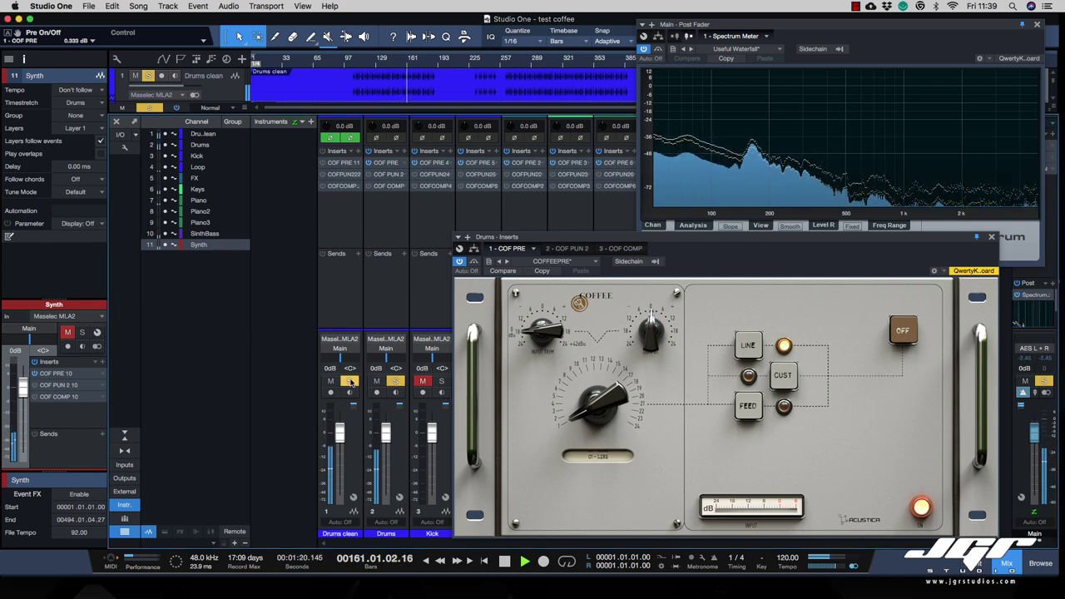
pyautogui.click(351, 381)
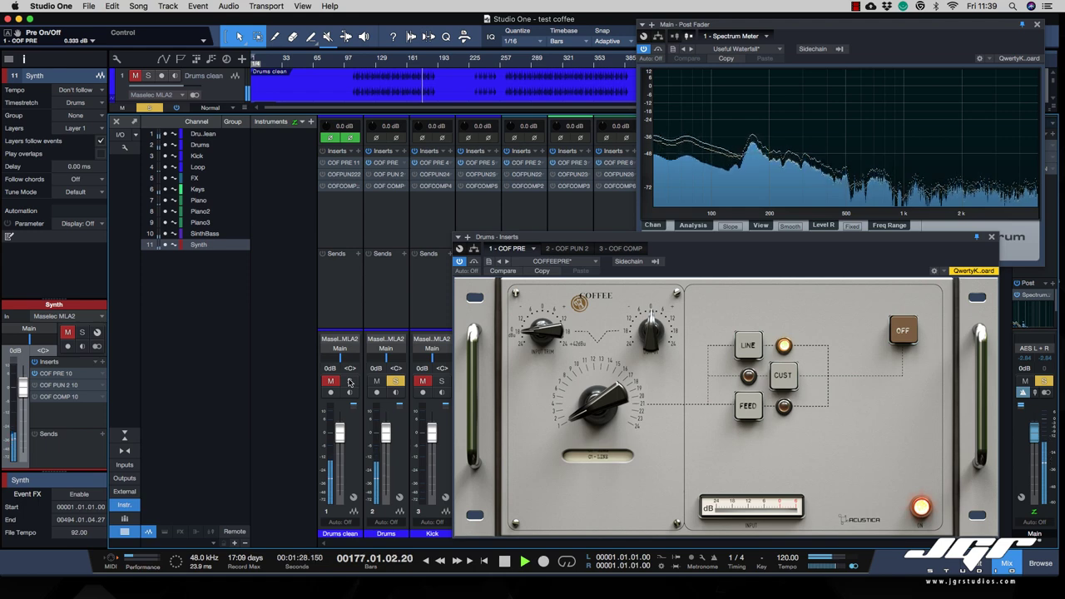
pyautogui.click(349, 381)
pyautogui.click(394, 381)
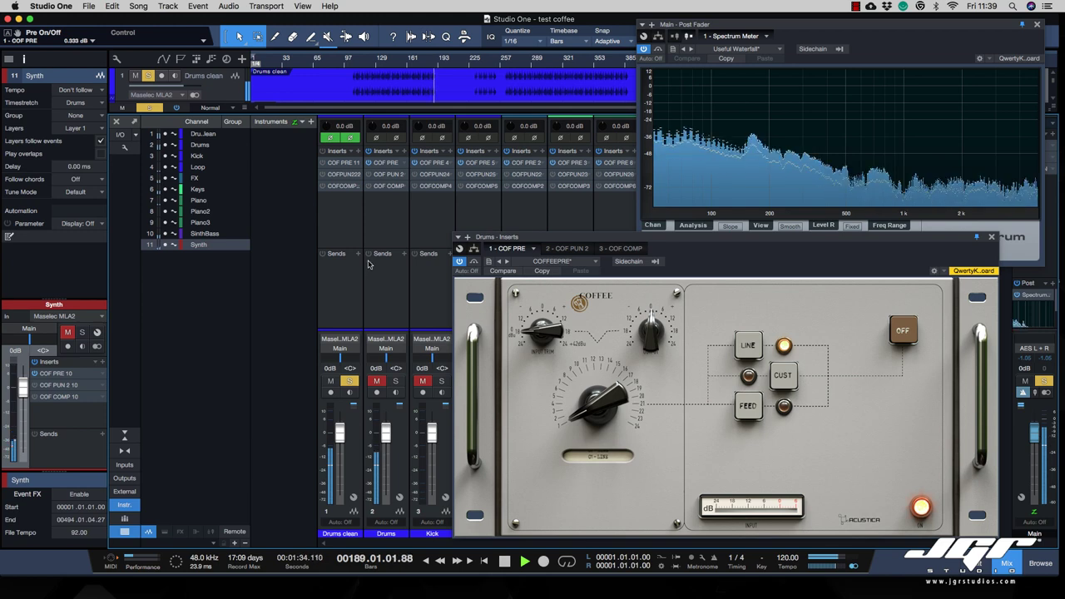
pyautogui.press('space')
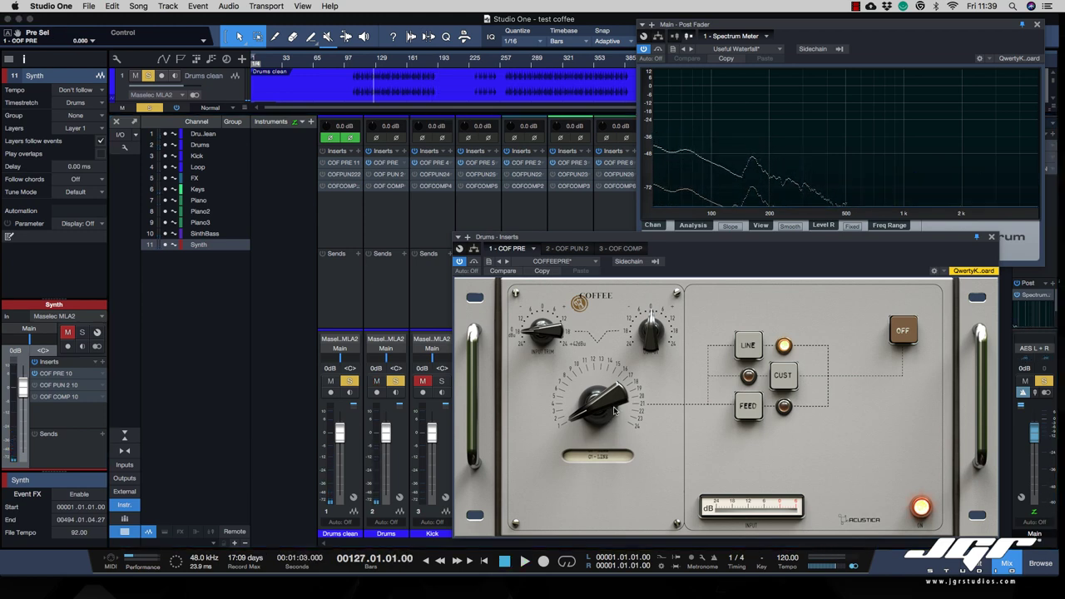
# Resume playback and set the Spectrum Meter's minimum level to -104 and its analysis size to 16384
pyautogui.press('space')
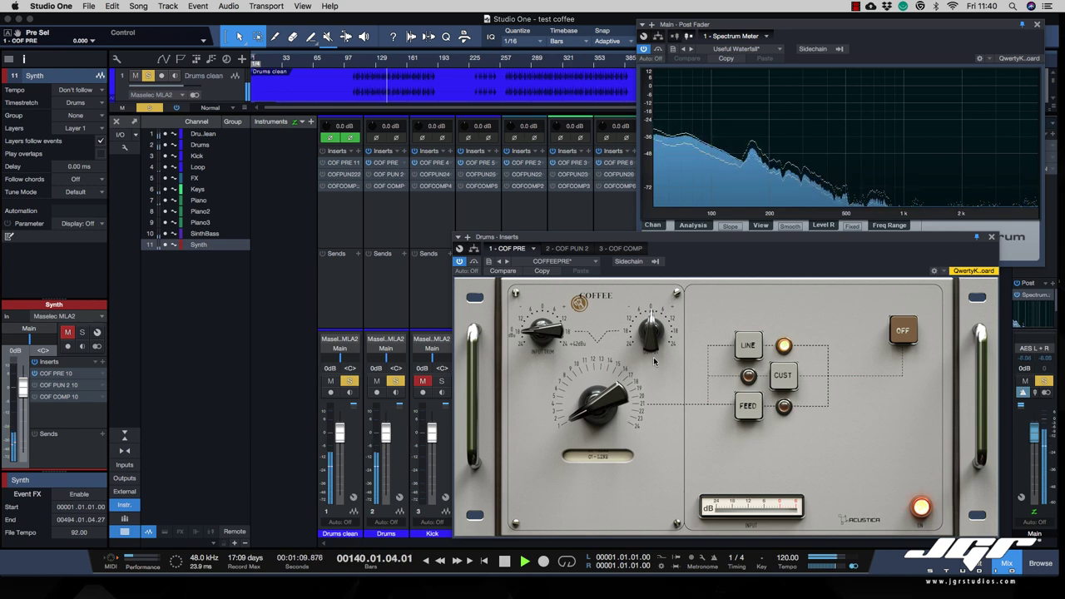
pyautogui.click(946, 229)
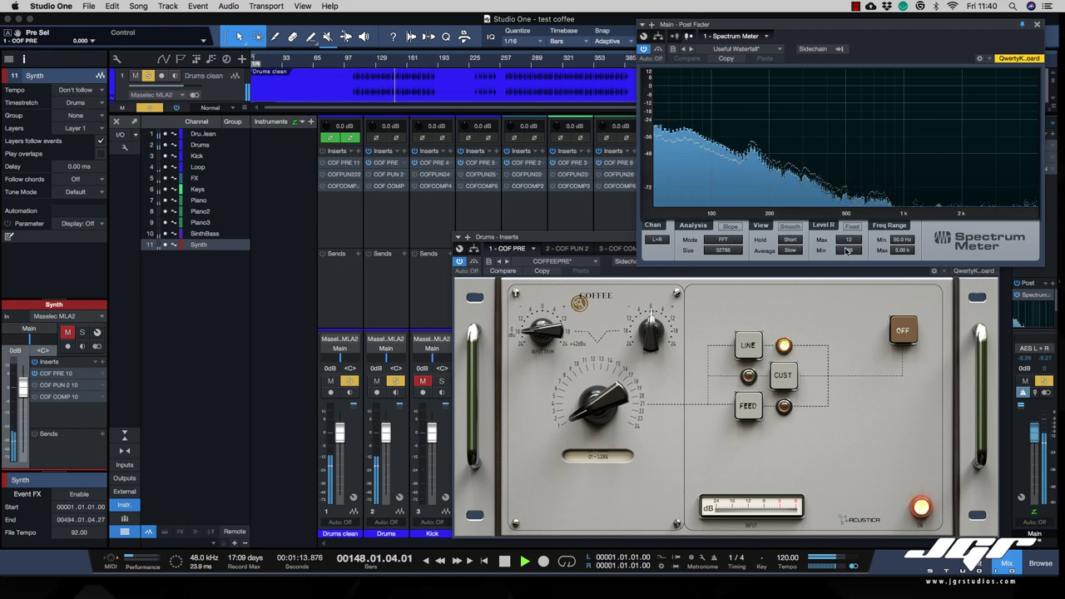
pyautogui.moveTo(849, 251); pyautogui.dragTo(849, 268)
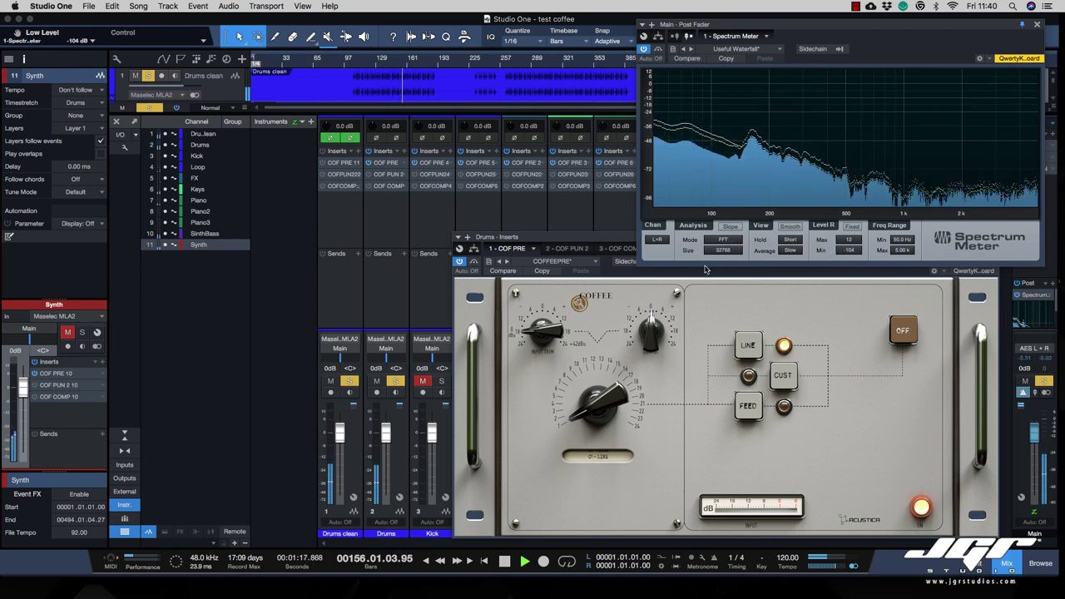
pyautogui.click(725, 251)
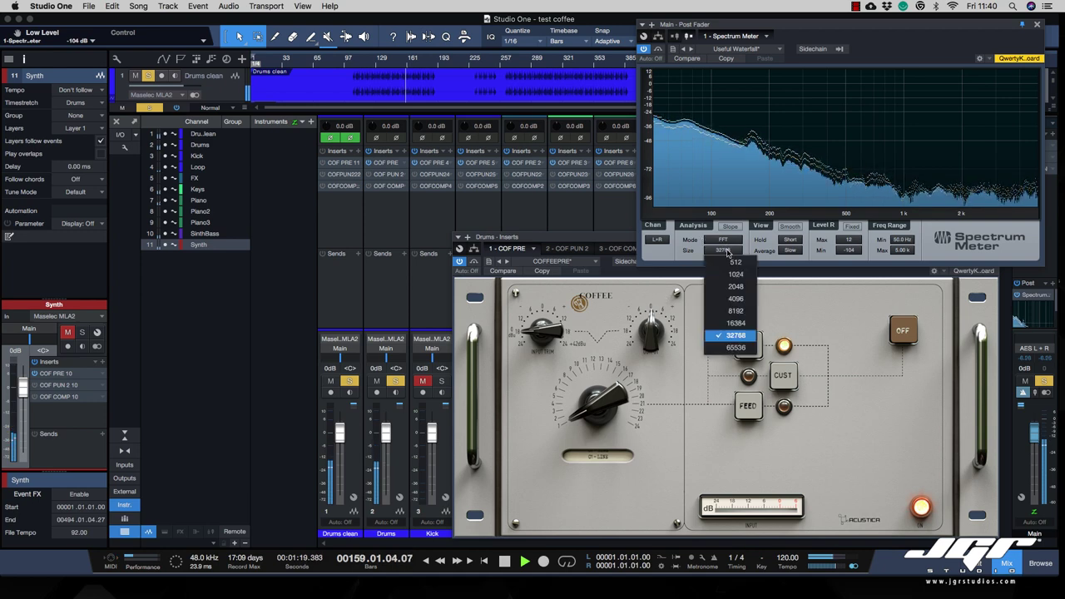
pyautogui.click(734, 323)
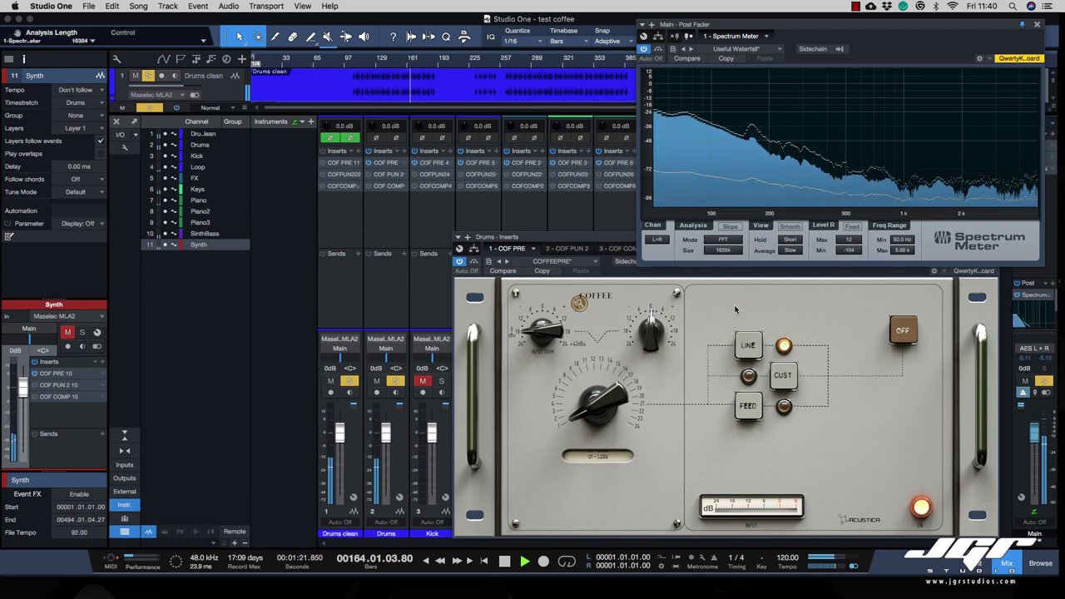
# Audition the COF PRE's line models from 02-LINE up to 08-LINE one by one on the Drums channel during playback
pyautogui.click(601, 405)
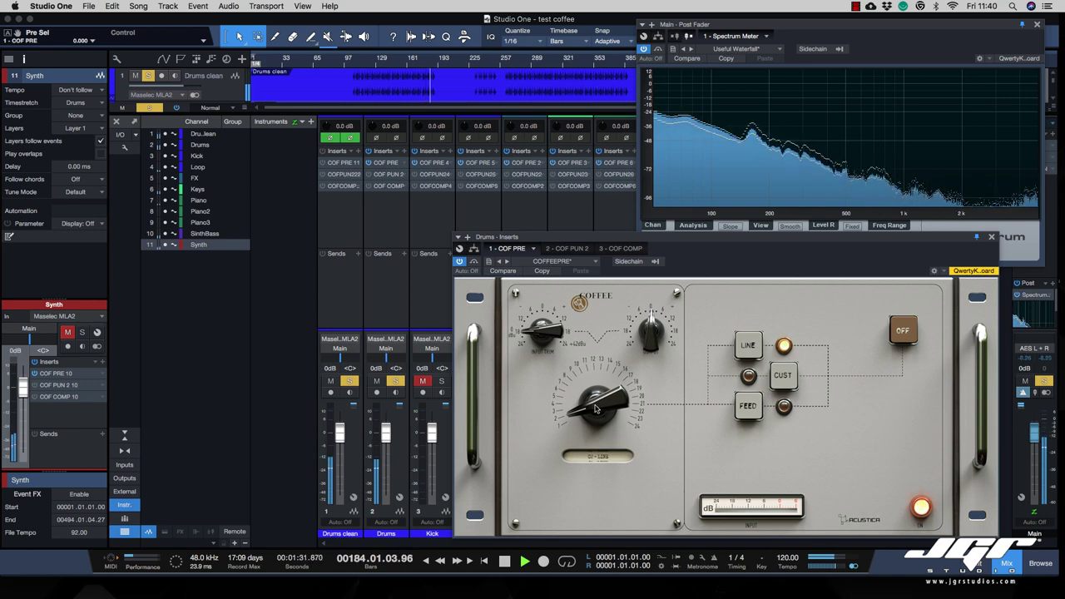
pyautogui.moveTo(596, 408); pyautogui.dragTo(596, 405)
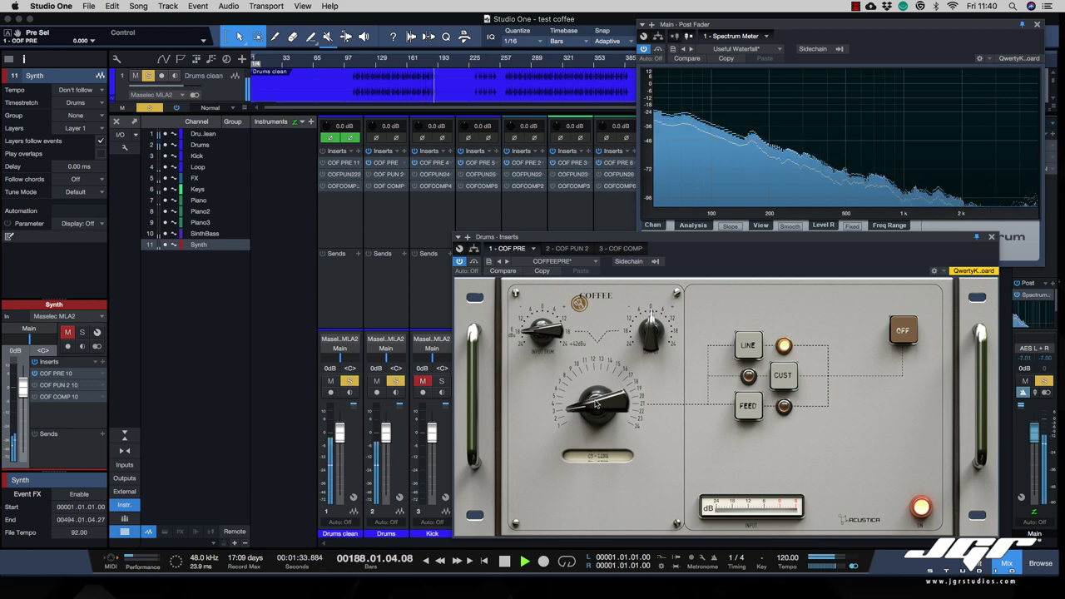
pyautogui.press('b')
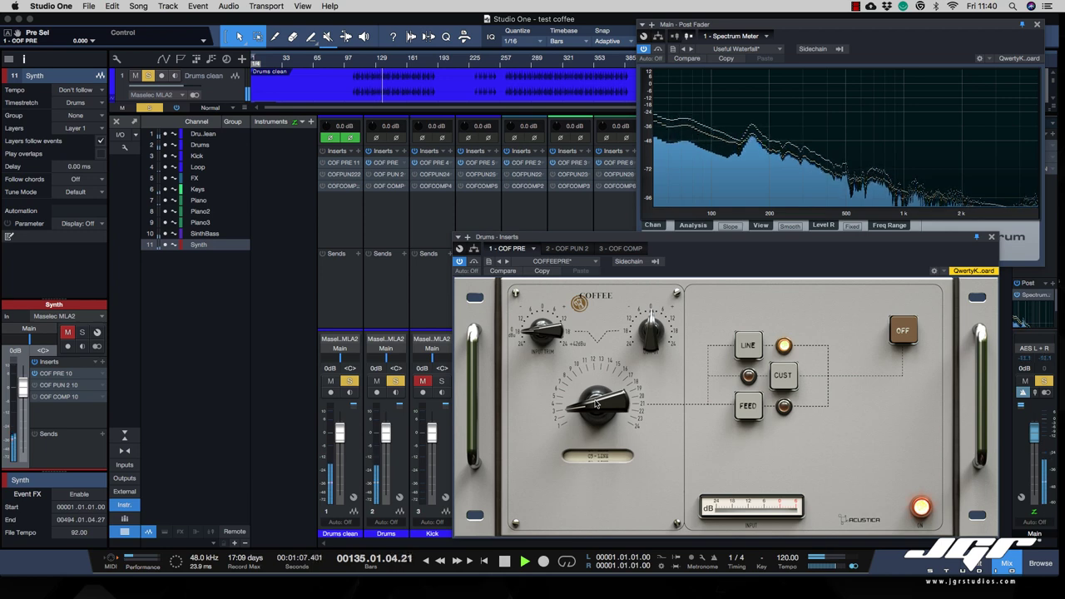
pyautogui.moveTo(596, 404); pyautogui.dragTo(596, 399)
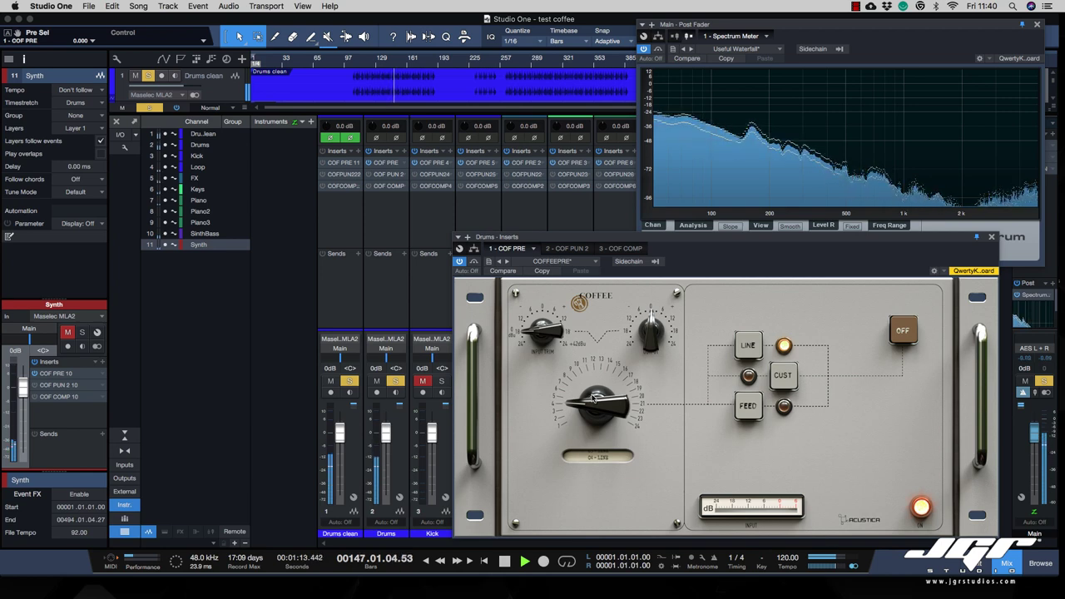
pyautogui.moveTo(594, 398); pyautogui.dragTo(594, 396)
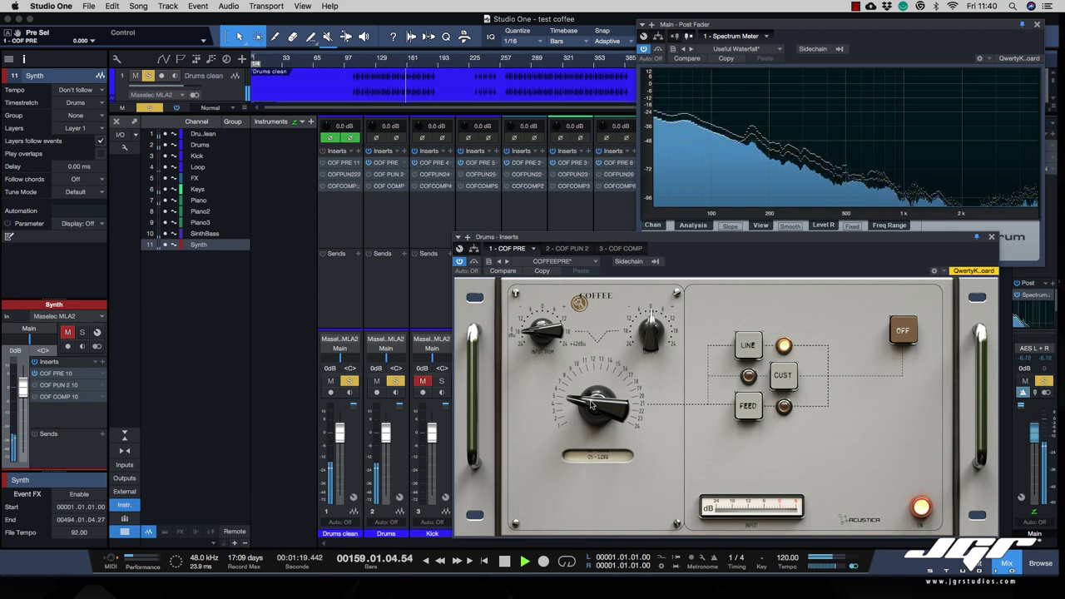
pyautogui.moveTo(592, 405); pyautogui.dragTo(589, 401)
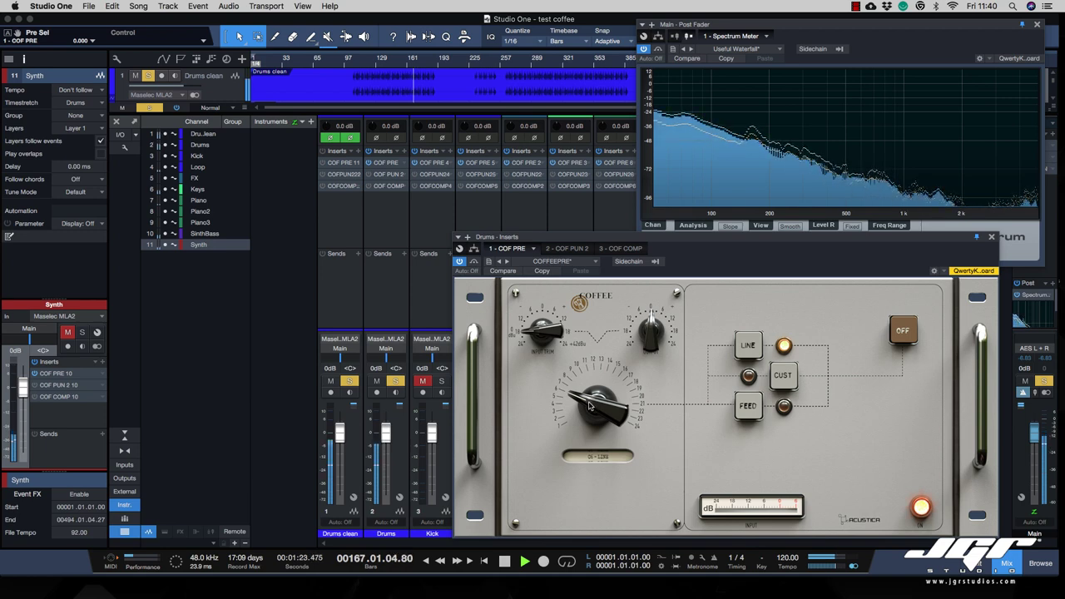
pyautogui.moveTo(590, 404); pyautogui.dragTo(591, 402)
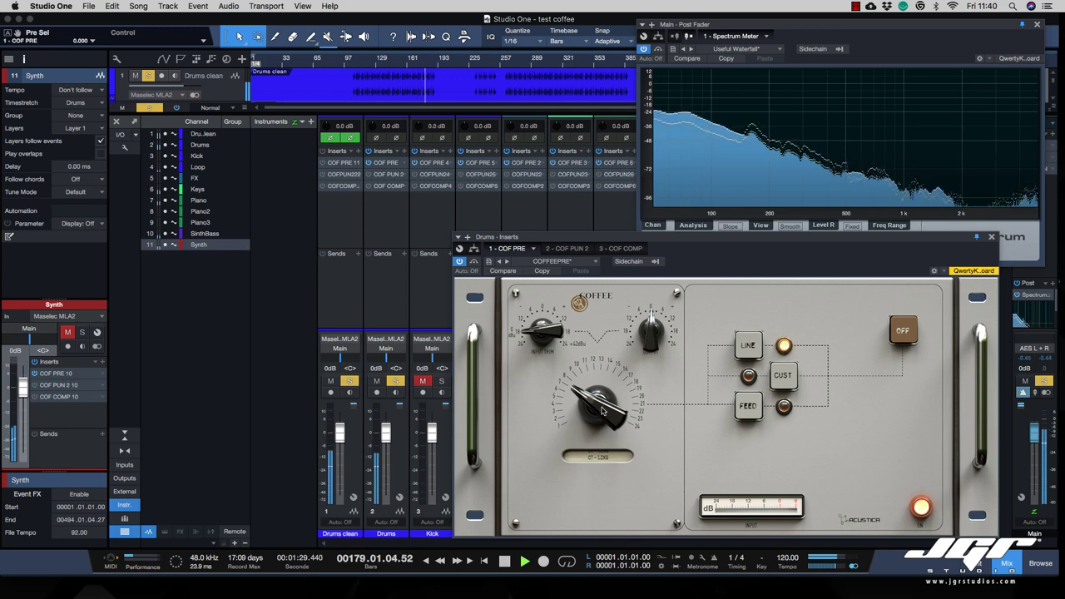
pyautogui.moveTo(603, 409); pyautogui.dragTo(608, 407)
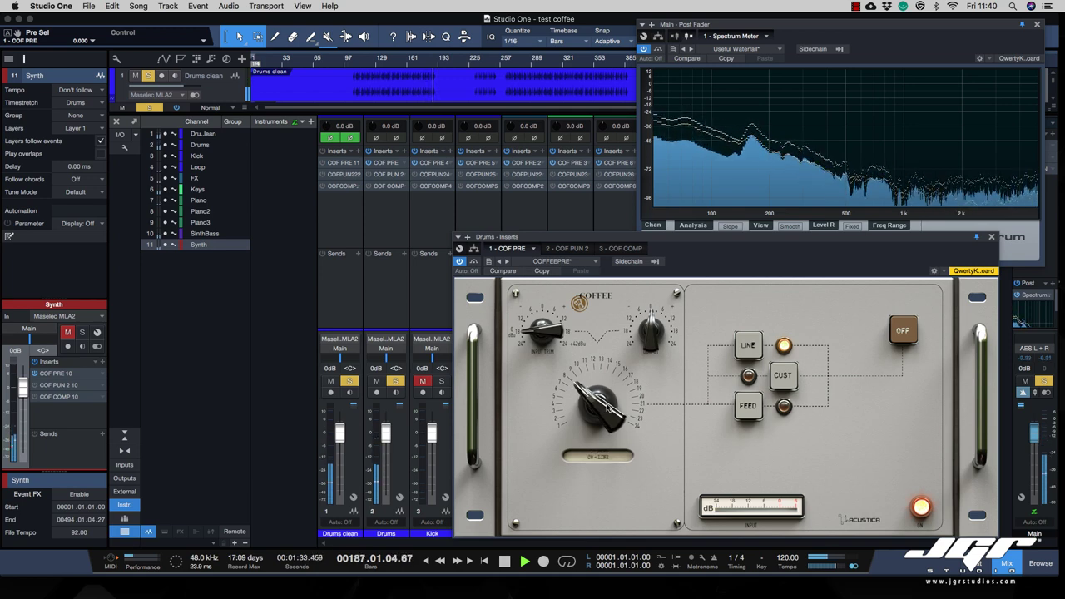
# Restart playback and audition the COF PRE's line models 09 to 13 on the drums
pyautogui.press('space')
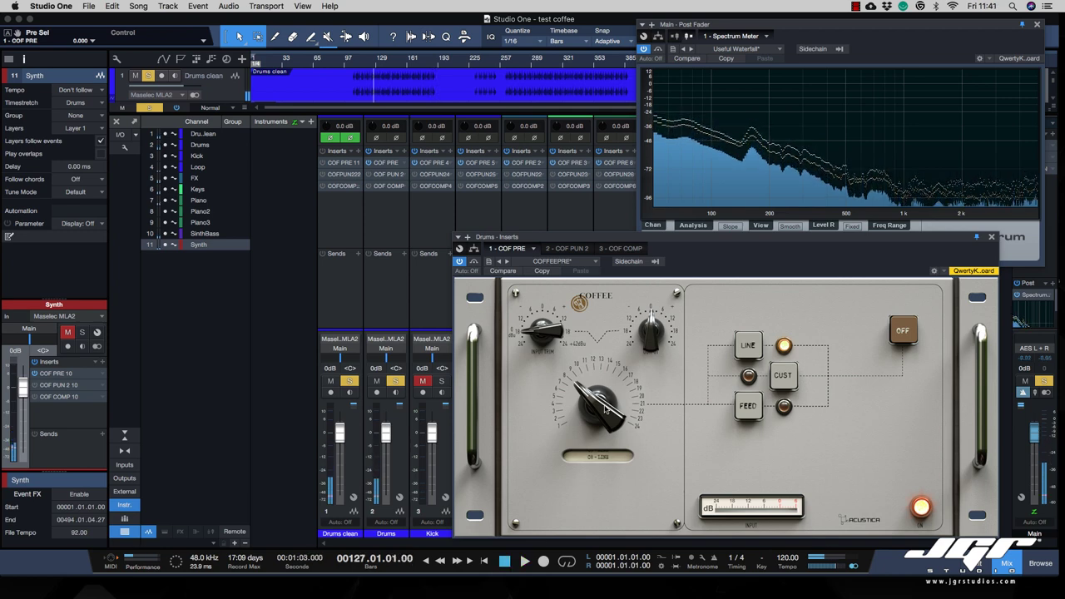
pyautogui.press('space')
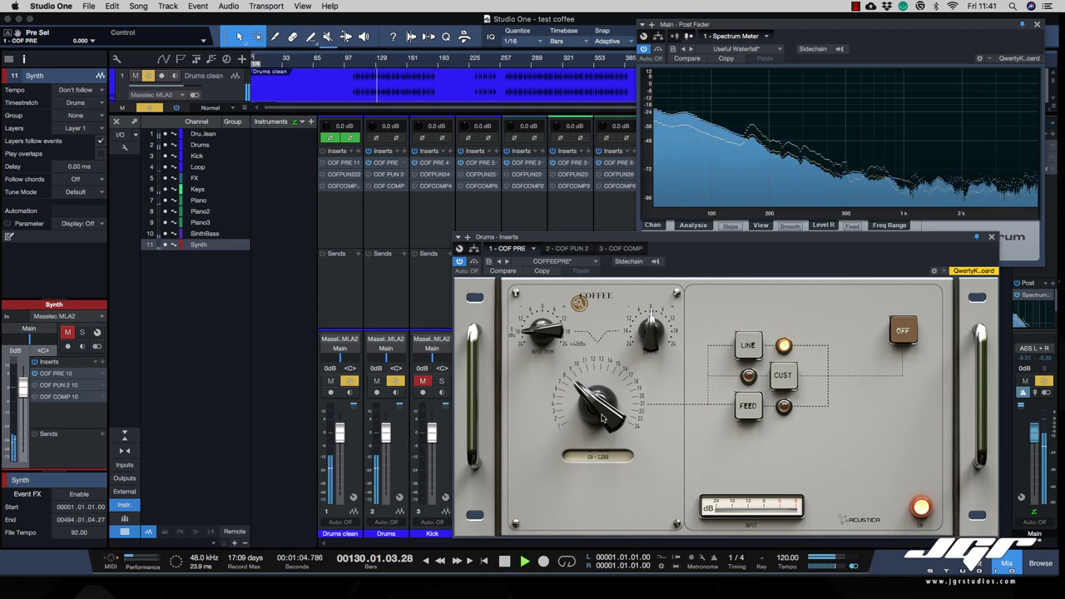
pyautogui.scroll(-5, 605, 418)
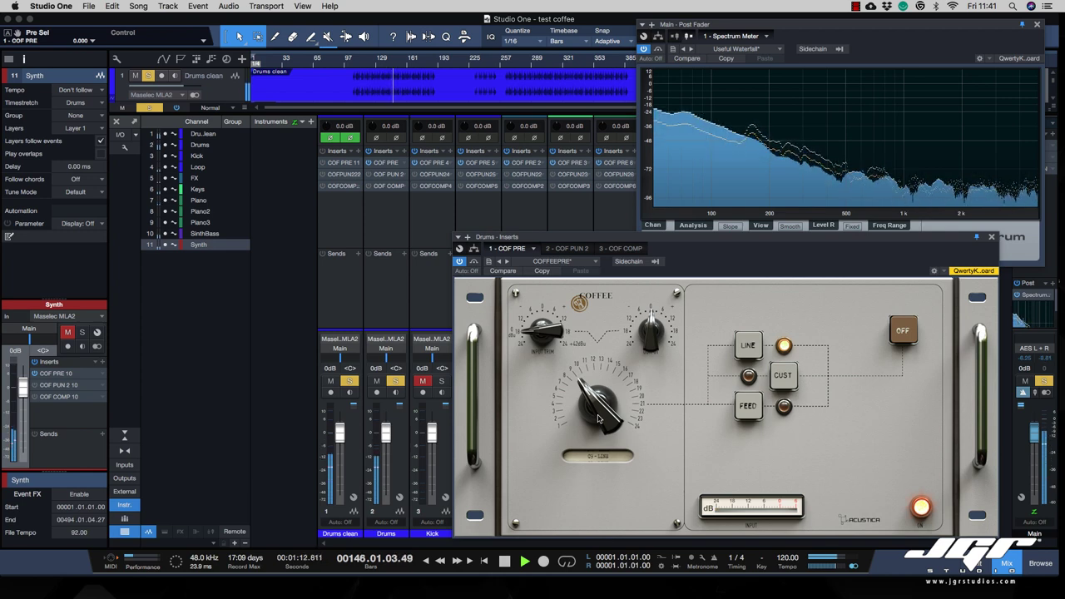
pyautogui.scroll(-5, 597, 418)
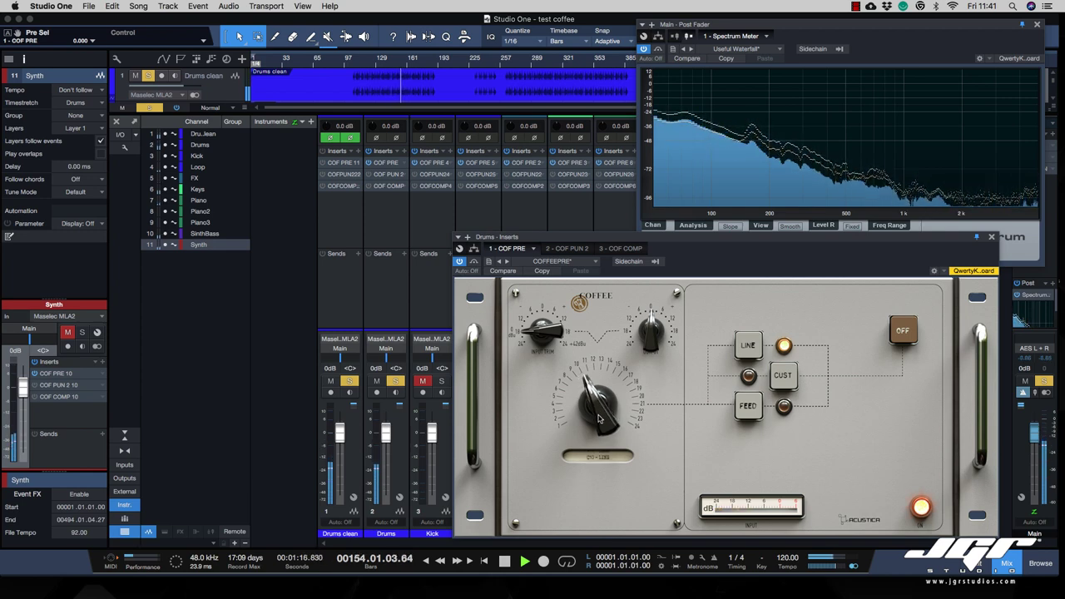
pyautogui.scroll(-3, 598, 416)
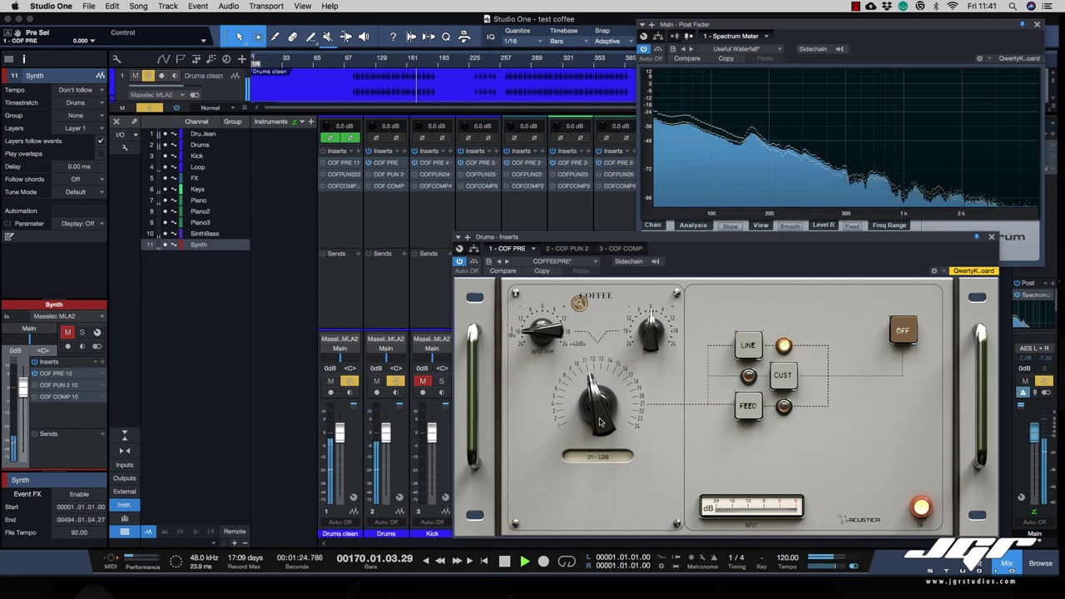
pyautogui.moveTo(599, 422); pyautogui.dragTo(599, 418)
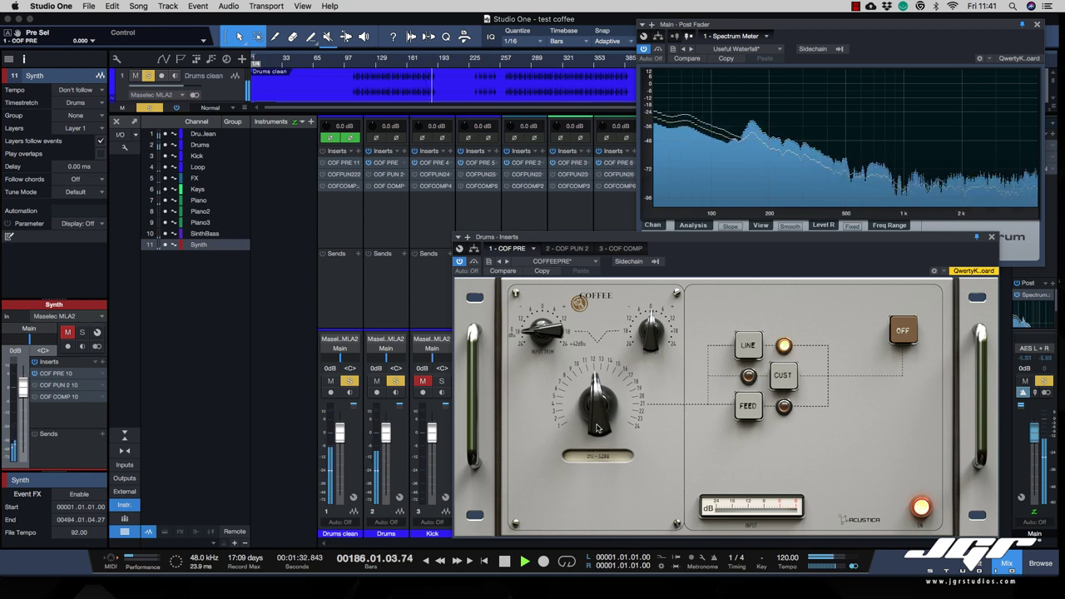
pyautogui.moveTo(595, 429); pyautogui.dragTo(597, 425)
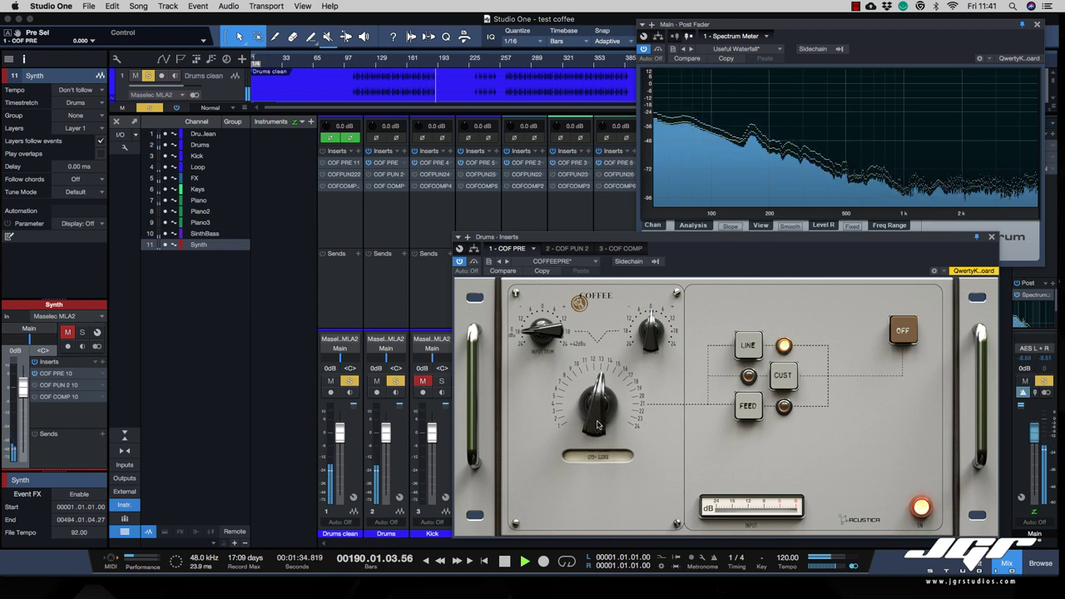
# Play the drums again from the start position and step the COF PRE through line models 14 to 20
pyautogui.press('space')
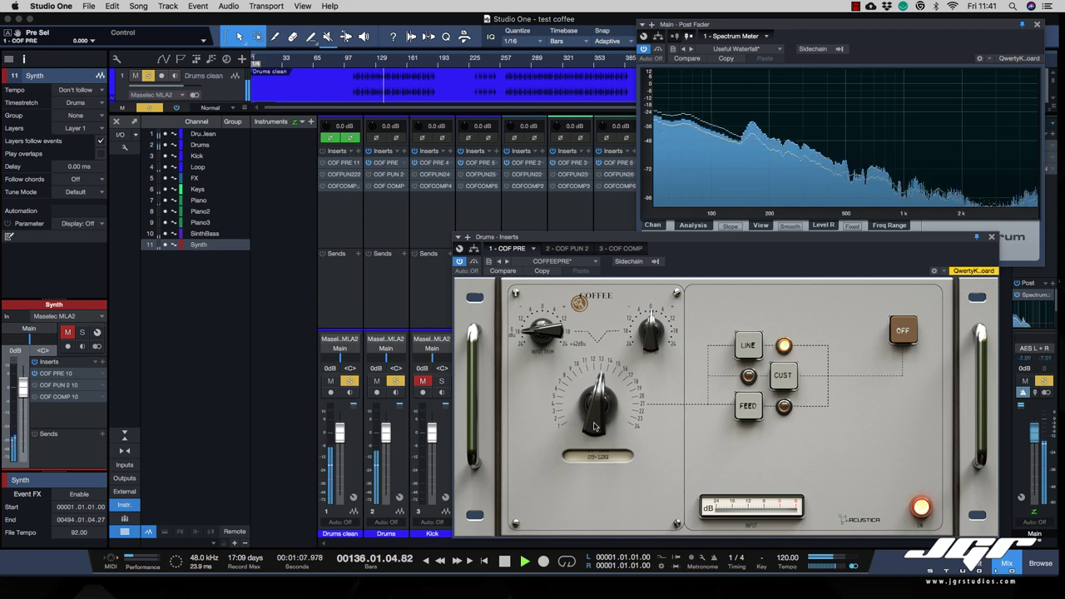
pyautogui.scroll(2, 594, 426)
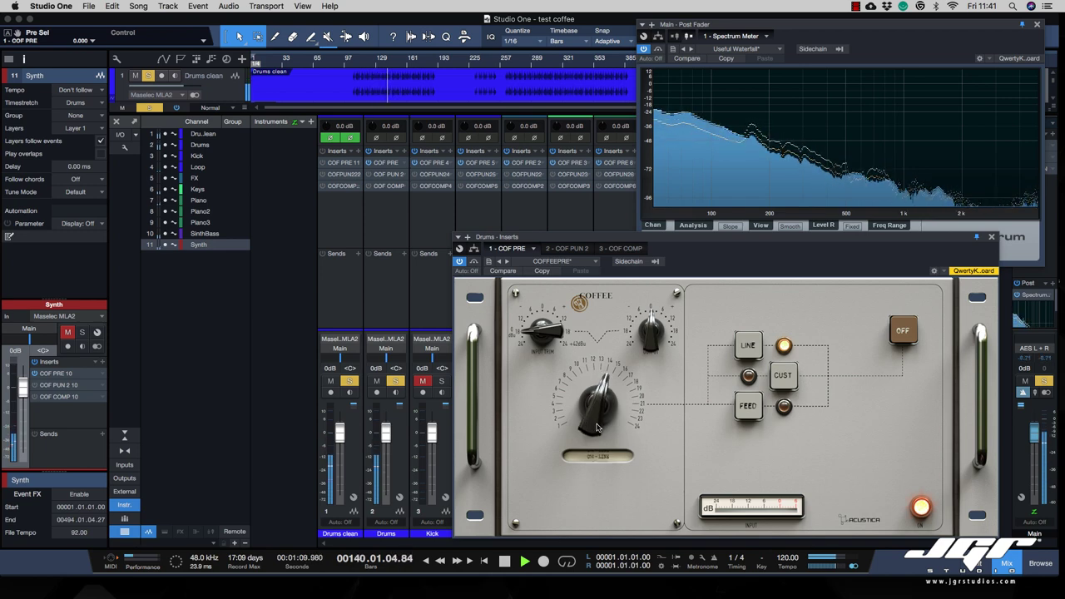
pyautogui.scroll(2, 594, 426)
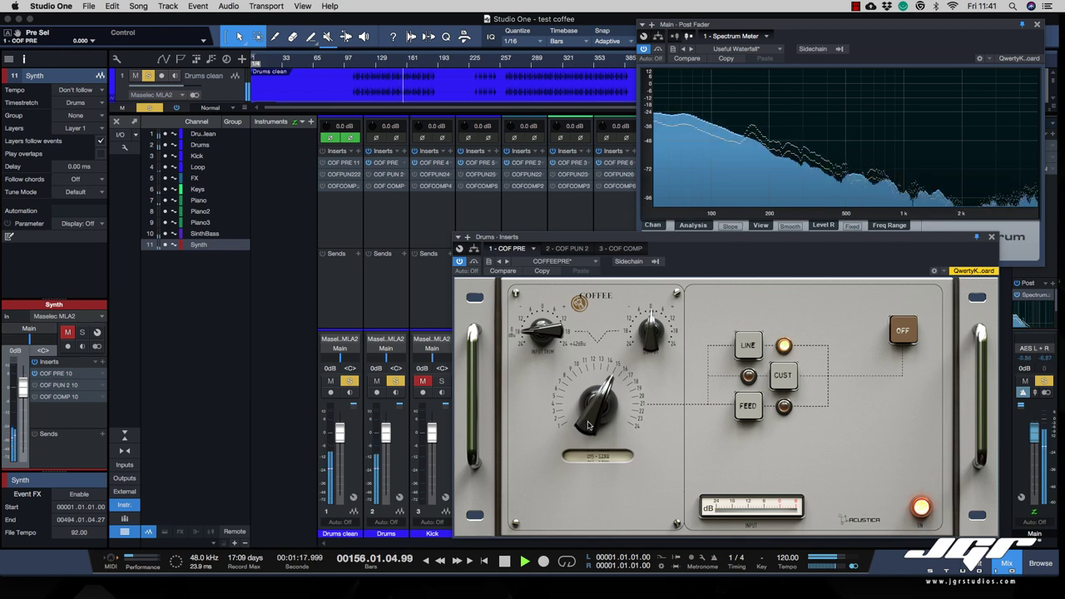
pyautogui.scroll(2, 587, 425)
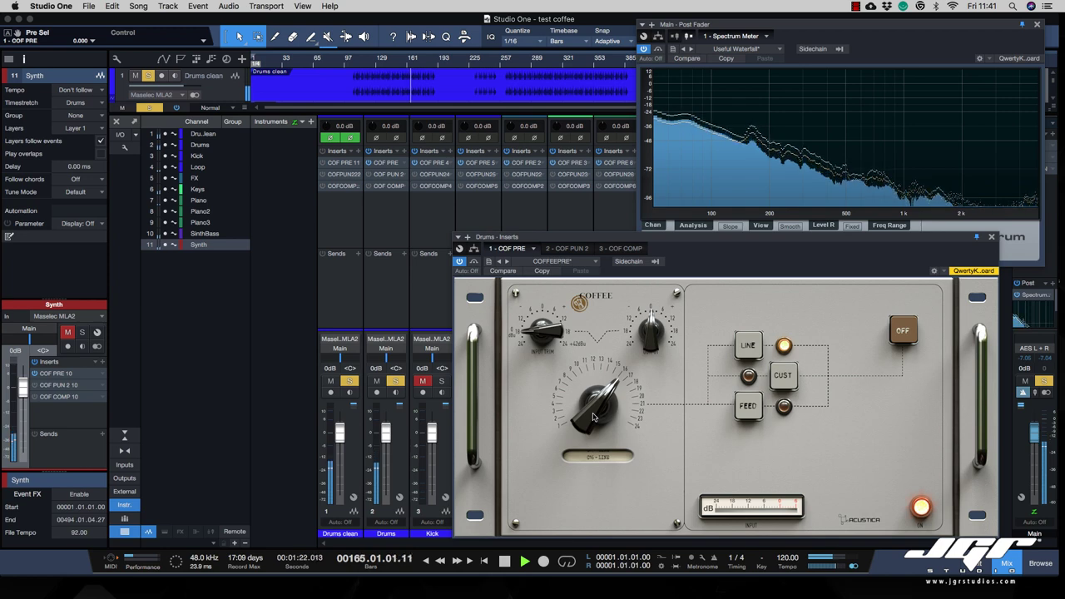
pyautogui.scroll(2, 594, 418)
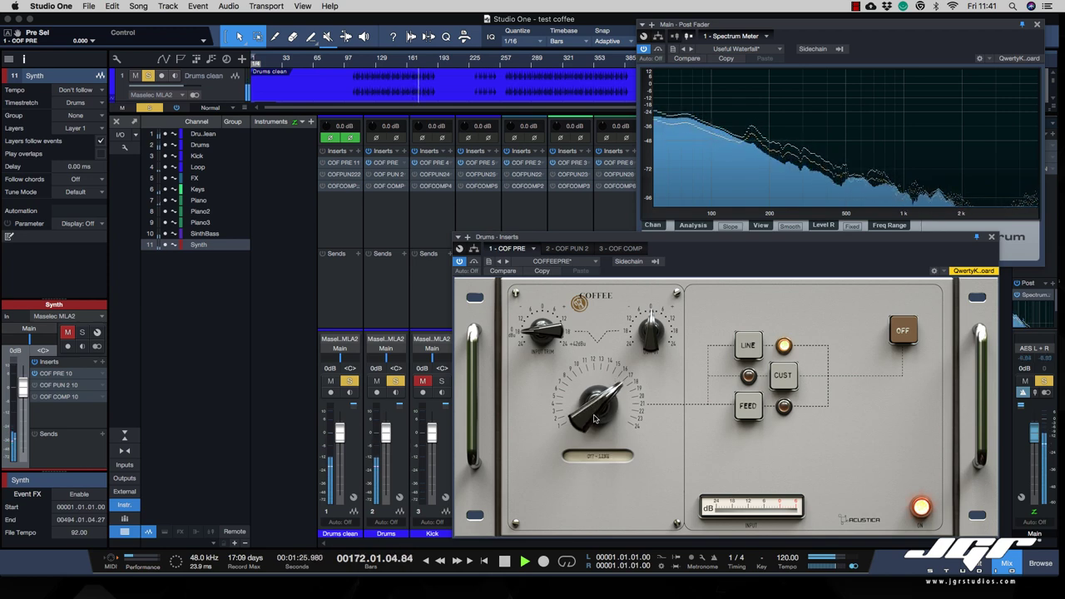
pyautogui.scroll(1, 594, 418)
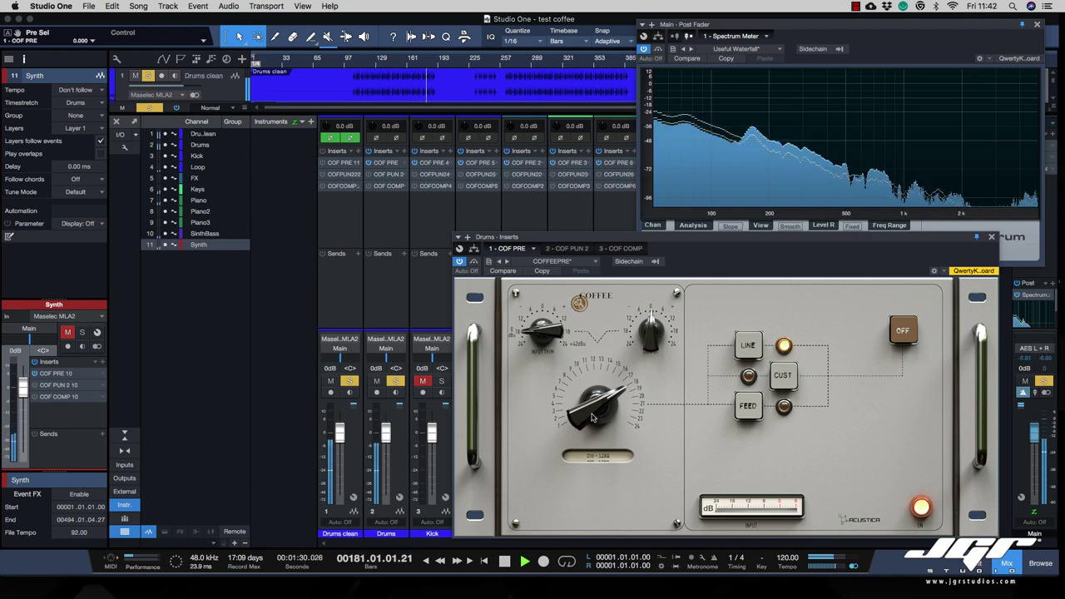
pyautogui.scroll(3, 593, 418)
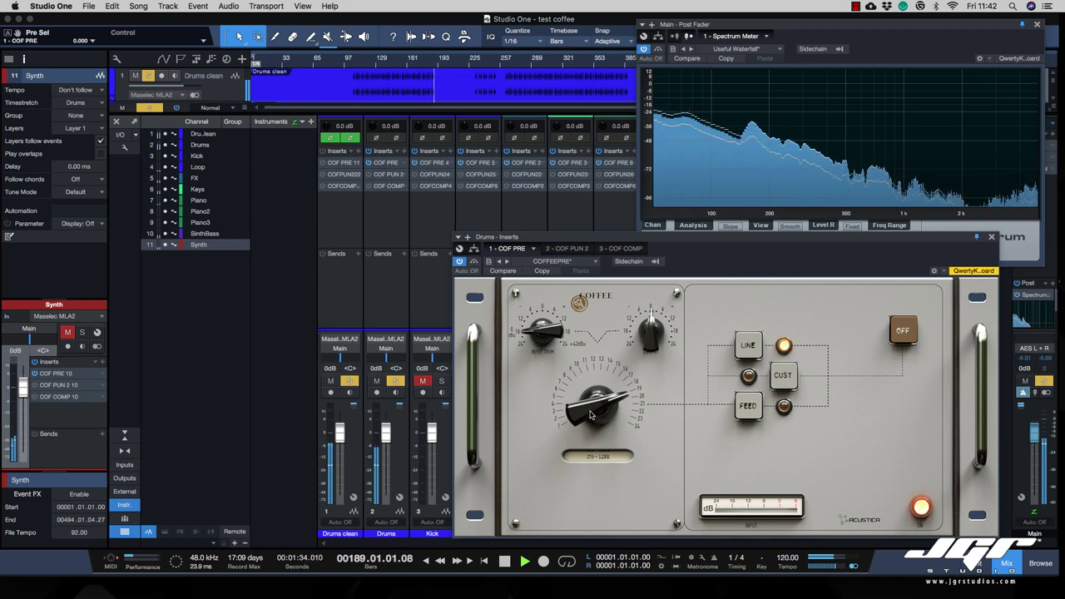
pyautogui.scroll(1, 590, 412)
# Restart playback and audition the COF PRE's remaining line models up to 24 on the drums
pyautogui.press('space')
pyautogui.press('space')
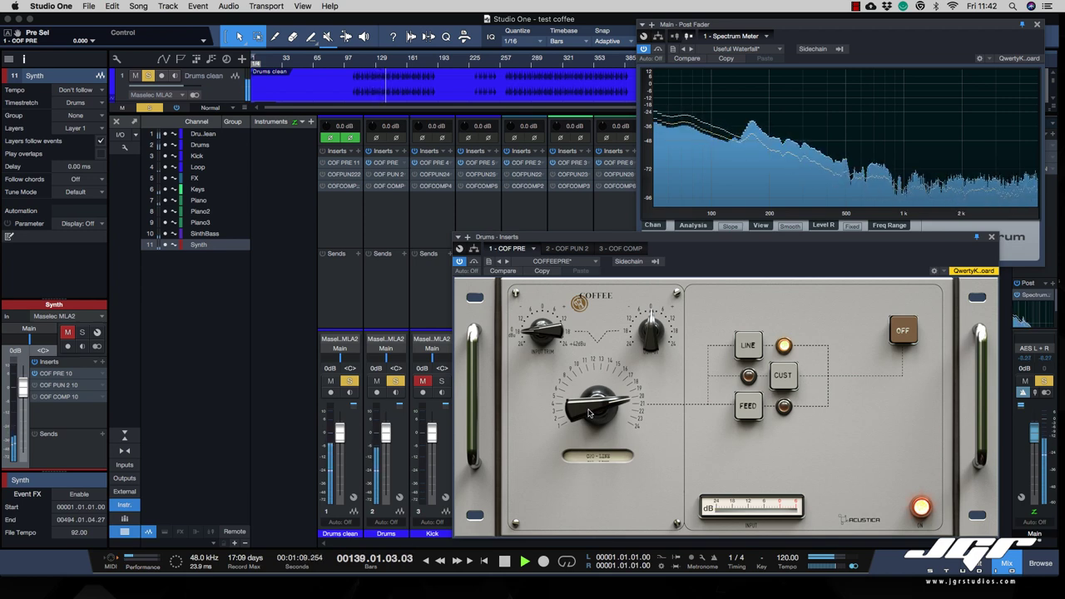
pyautogui.moveTo(589, 414); pyautogui.dragTo(587, 406)
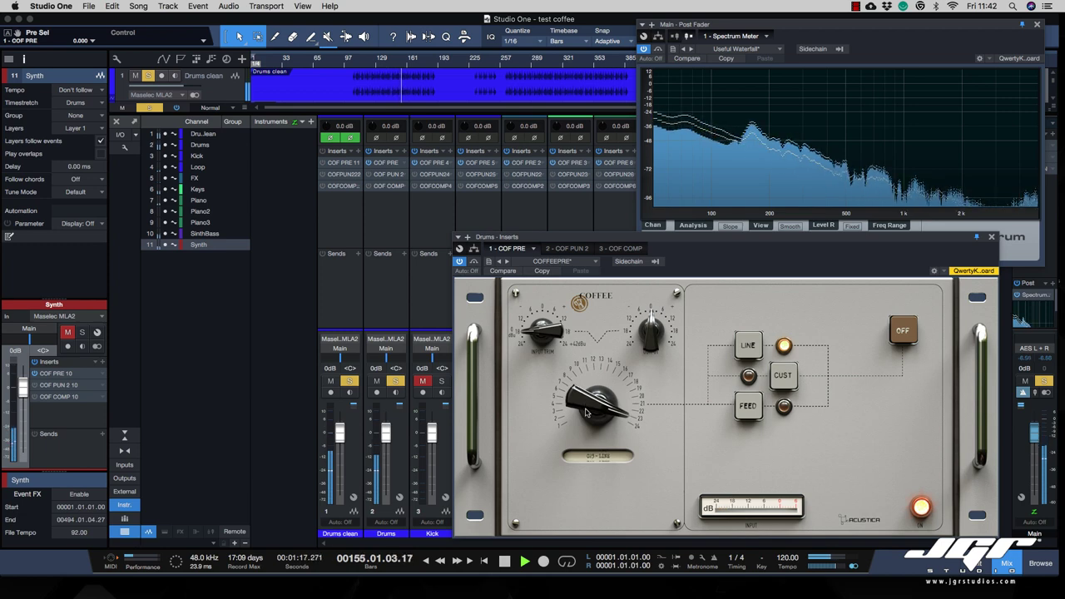
pyautogui.moveTo(585, 412); pyautogui.dragTo(586, 406)
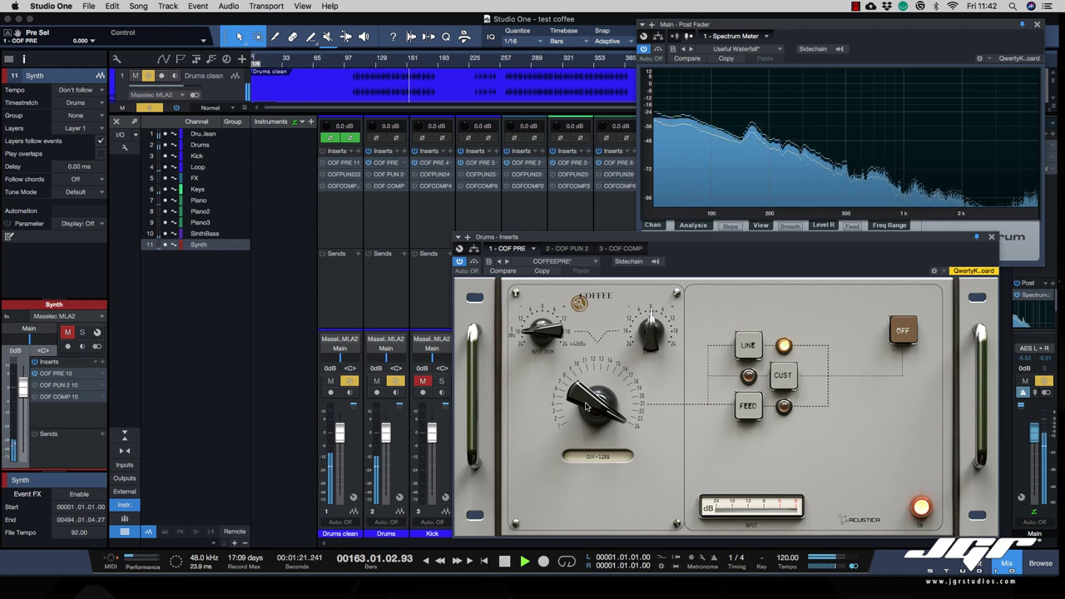
# Stop playback and return the Drums channel's COF PRE model selector to 01-LINE
pyautogui.press('space')
pyautogui.moveTo(586, 407); pyautogui.dragTo(628, 424)
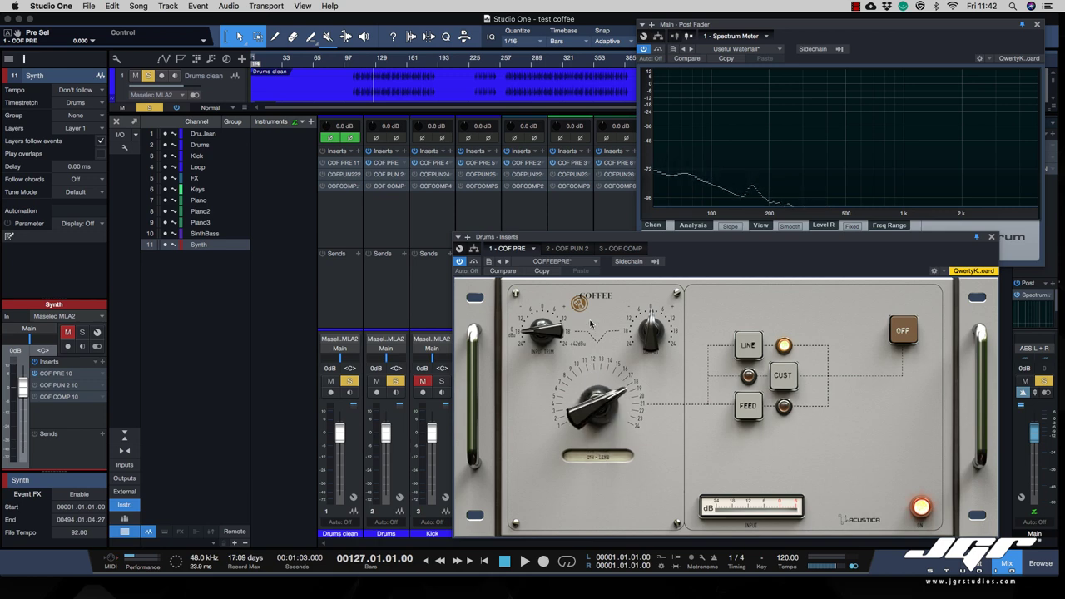
pyautogui.moveTo(596, 406); pyautogui.dragTo(619, 345)
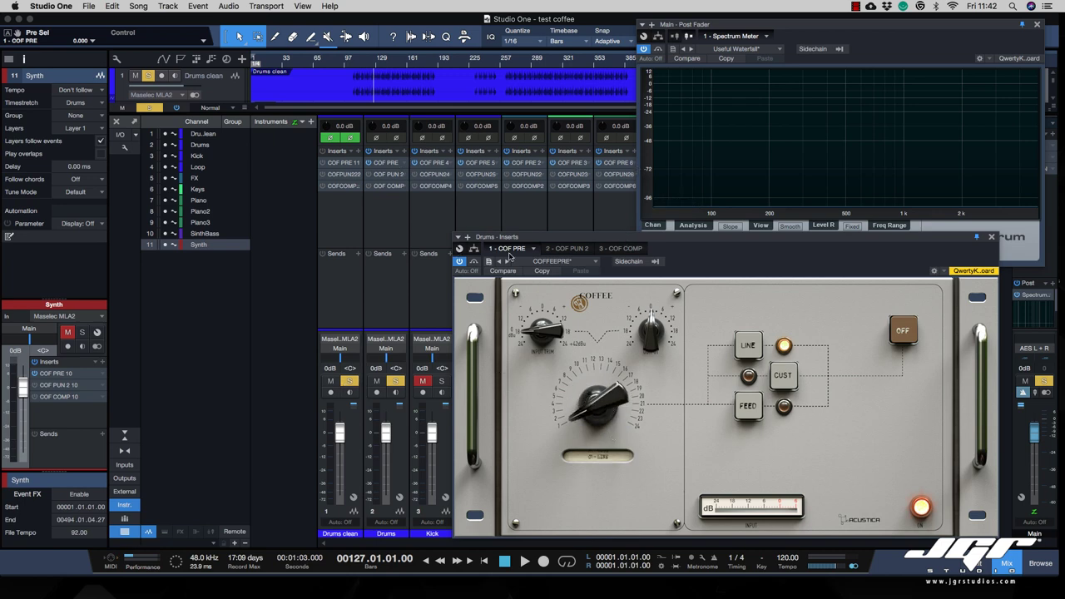
# Unsolo the Drums channel, mute the Drums clean channel and close the Spectrum Meter
pyautogui.click(395, 381)
pyautogui.click(330, 382)
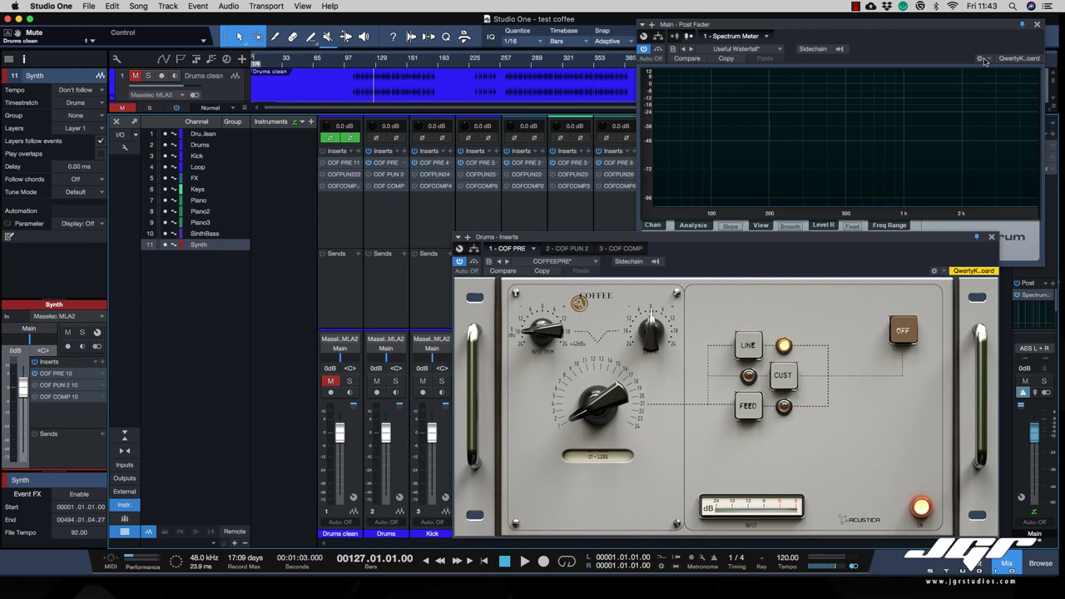
pyautogui.click(1036, 24)
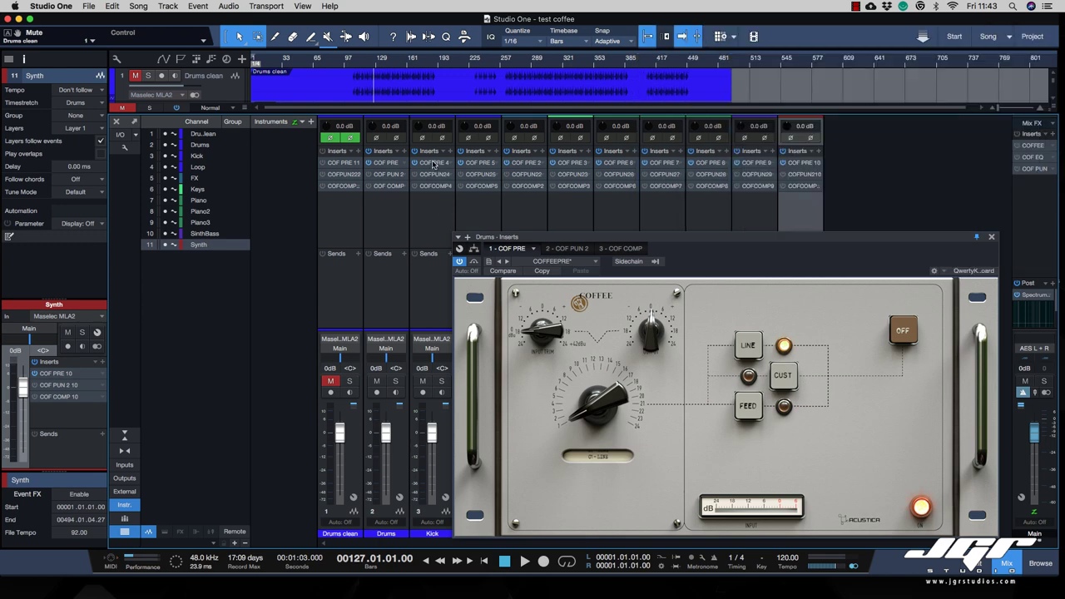
# Check the Kick channel's COF PRE, close it, and reposition the Drums insert window so the mixer's channel names are uncovered
pyautogui.click(432, 164)
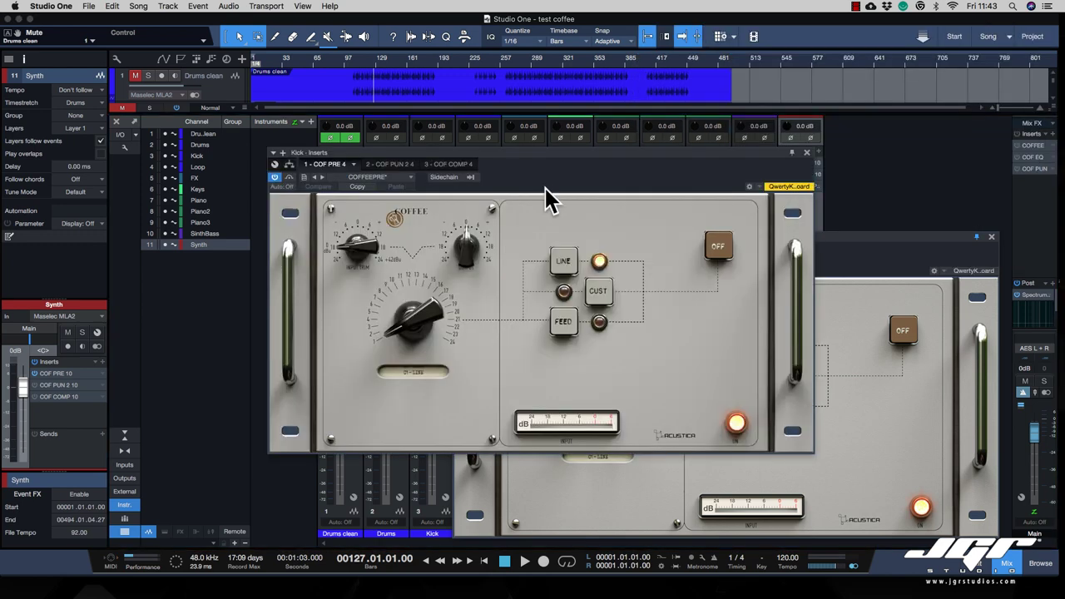
pyautogui.click(807, 154)
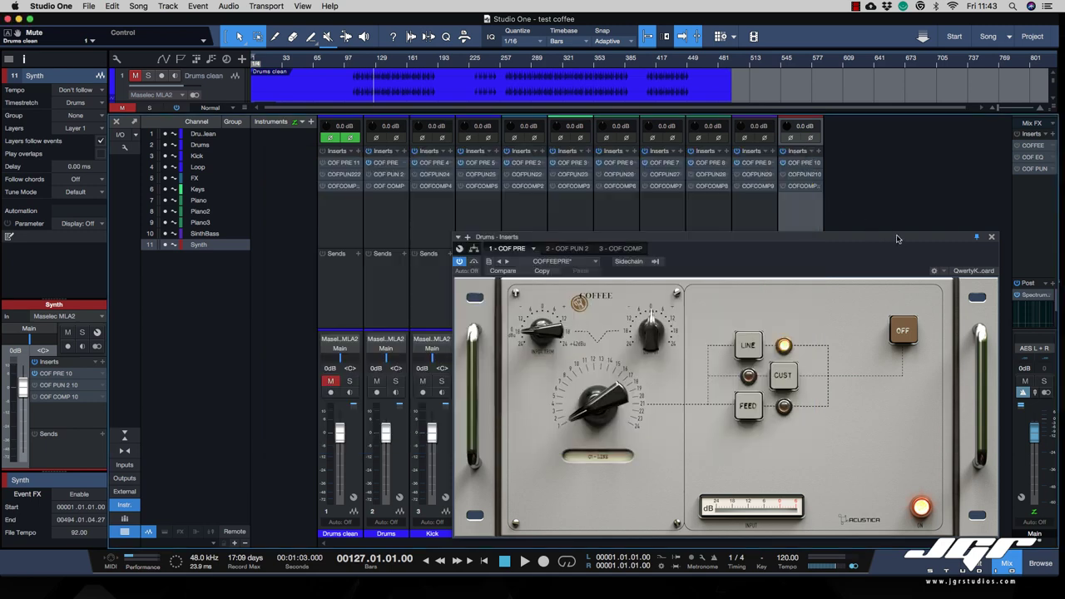
pyautogui.moveTo(897, 239); pyautogui.dragTo(808, 225)
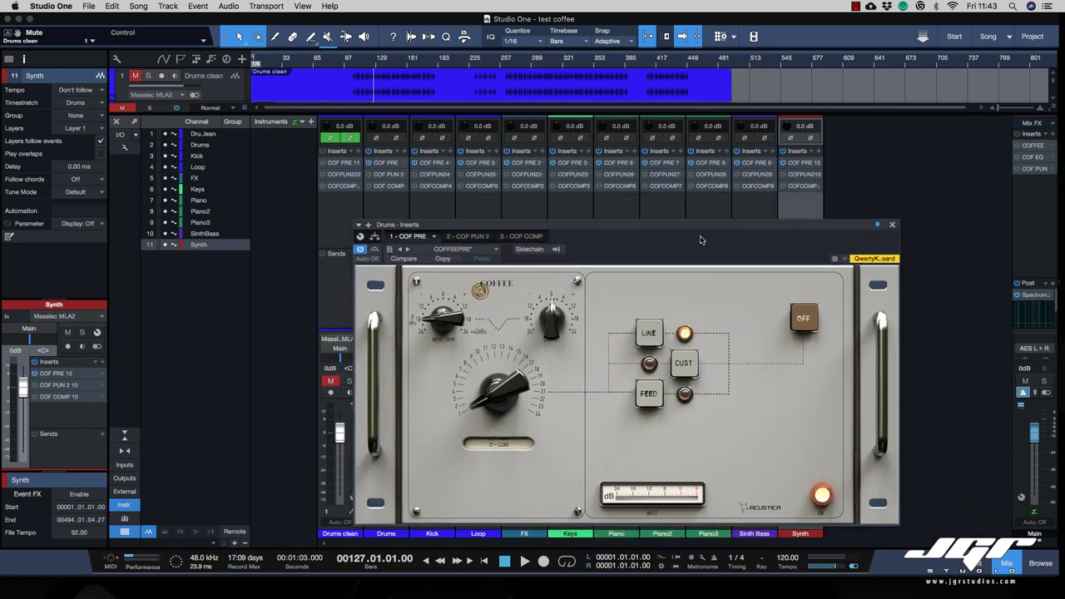
# Play the full mix, compare it with all inserts bypassed and active, and stop playback
pyautogui.press('space')
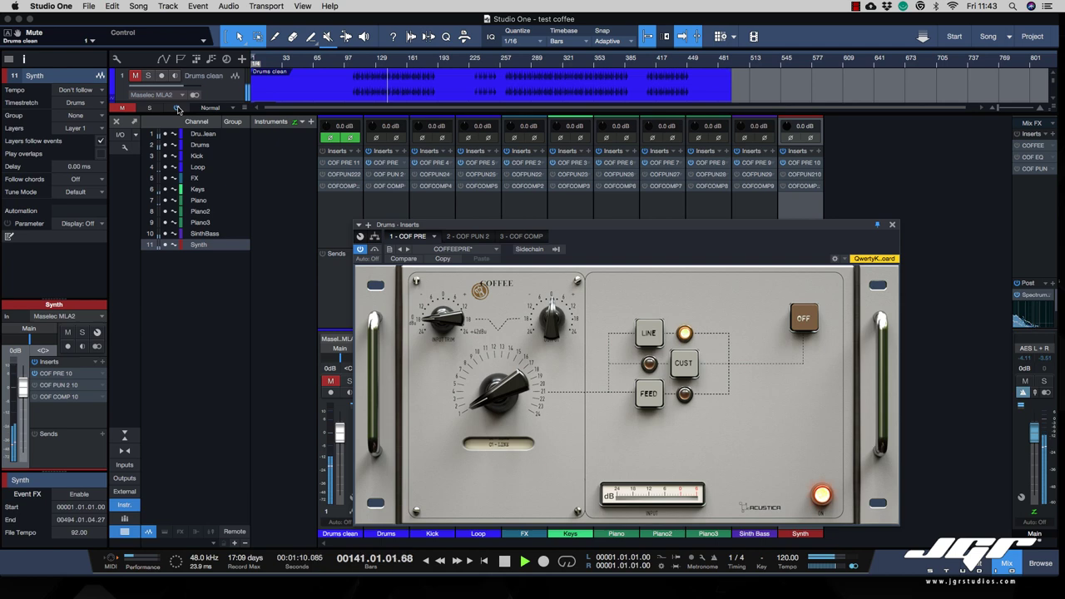
pyautogui.click(178, 109)
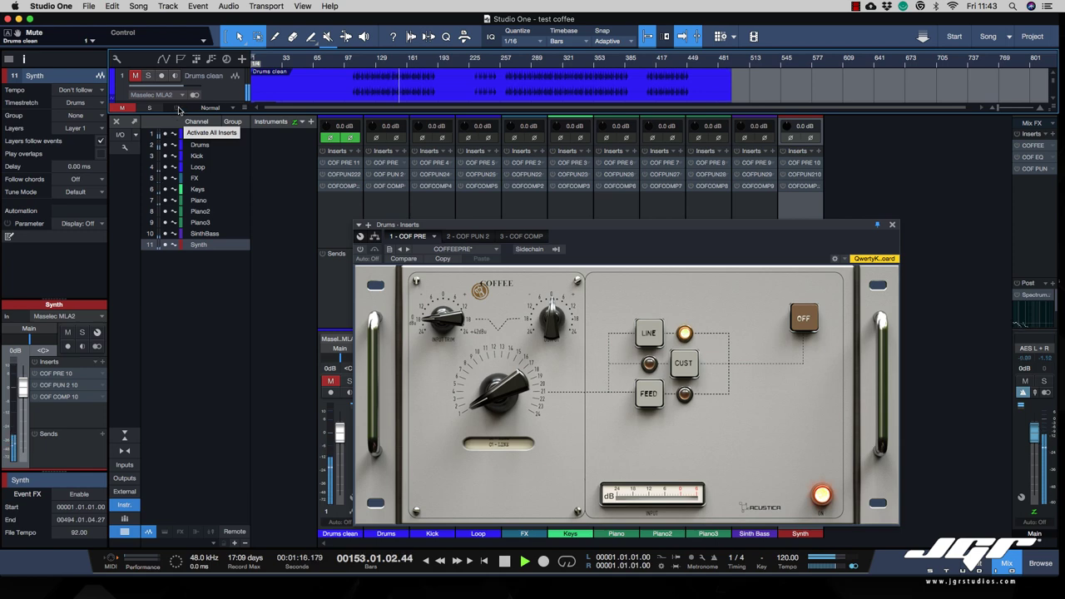
pyautogui.click(177, 109)
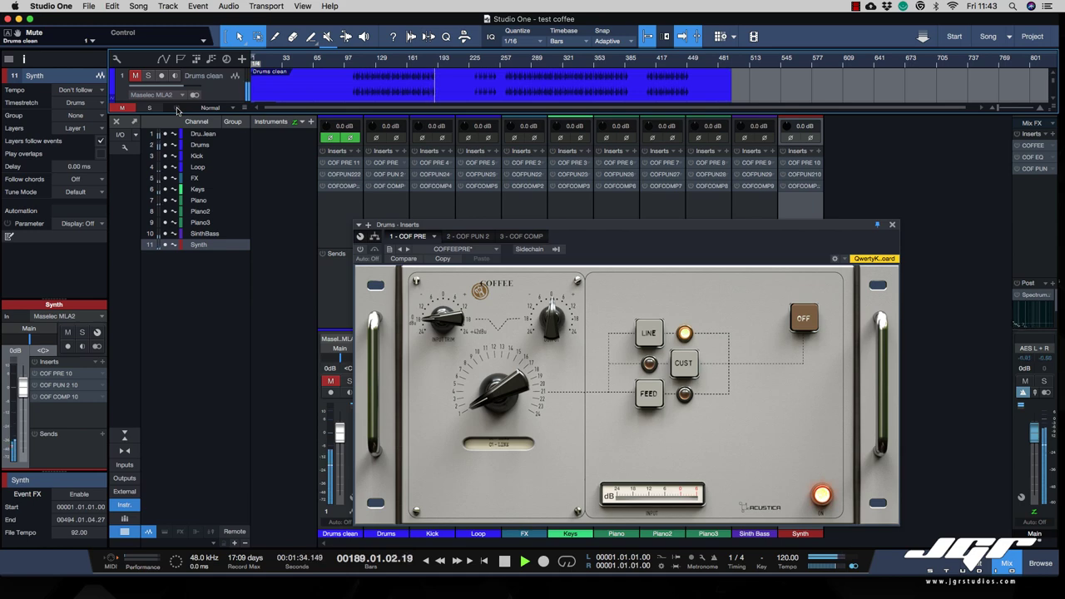
pyautogui.press('space')
# Add a Phase Meter to the Main channel's post-fader inserts and resize the mixer sections to fit its embedded display
pyautogui.click(1045, 284)
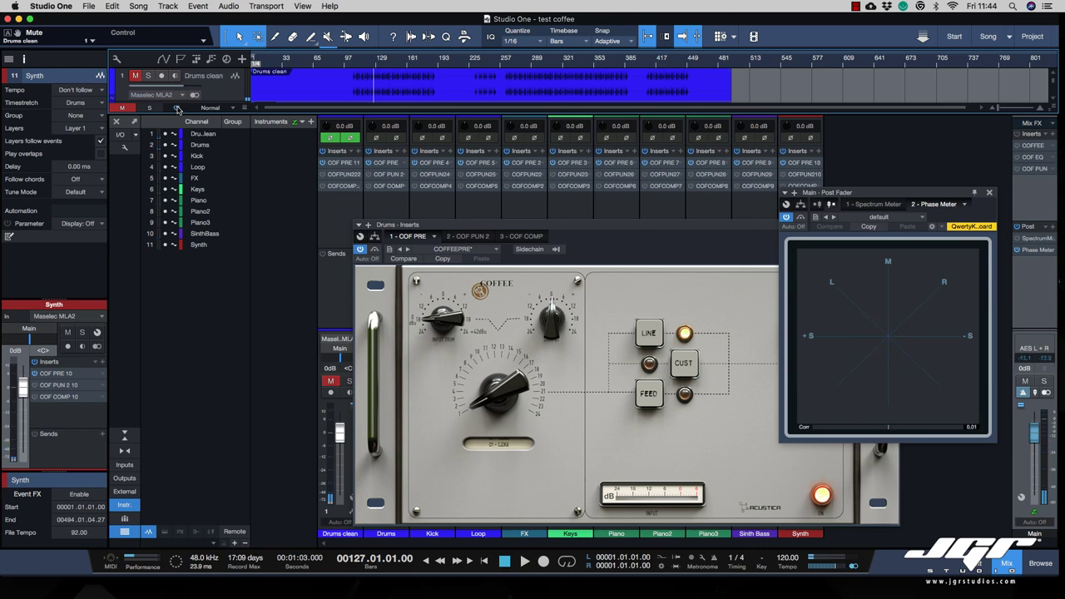
pyautogui.click(1038, 249)
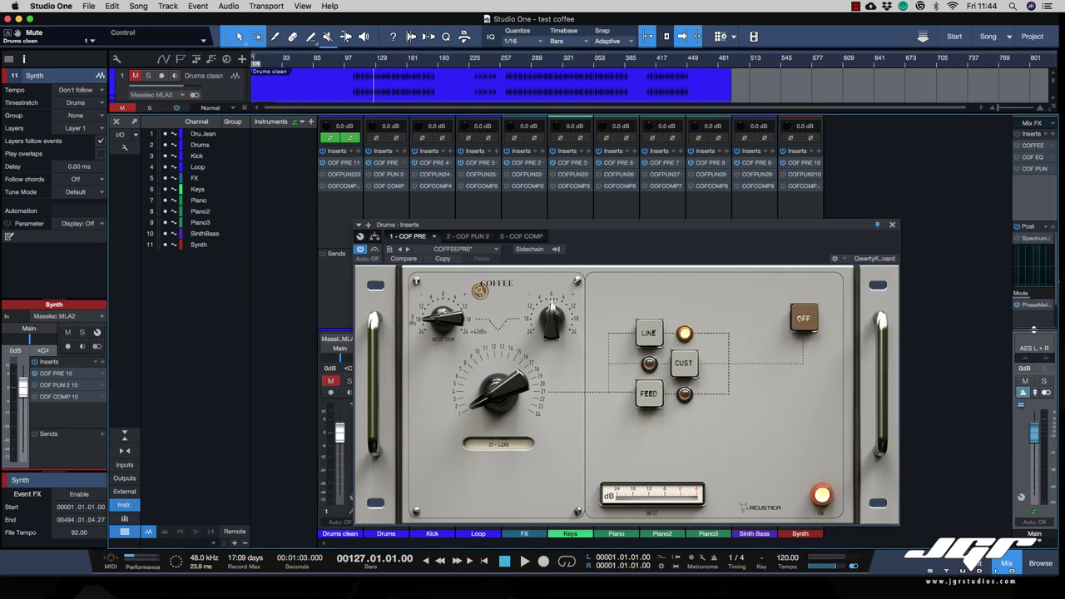
pyautogui.moveTo(1033, 329); pyautogui.dragTo(1033, 376)
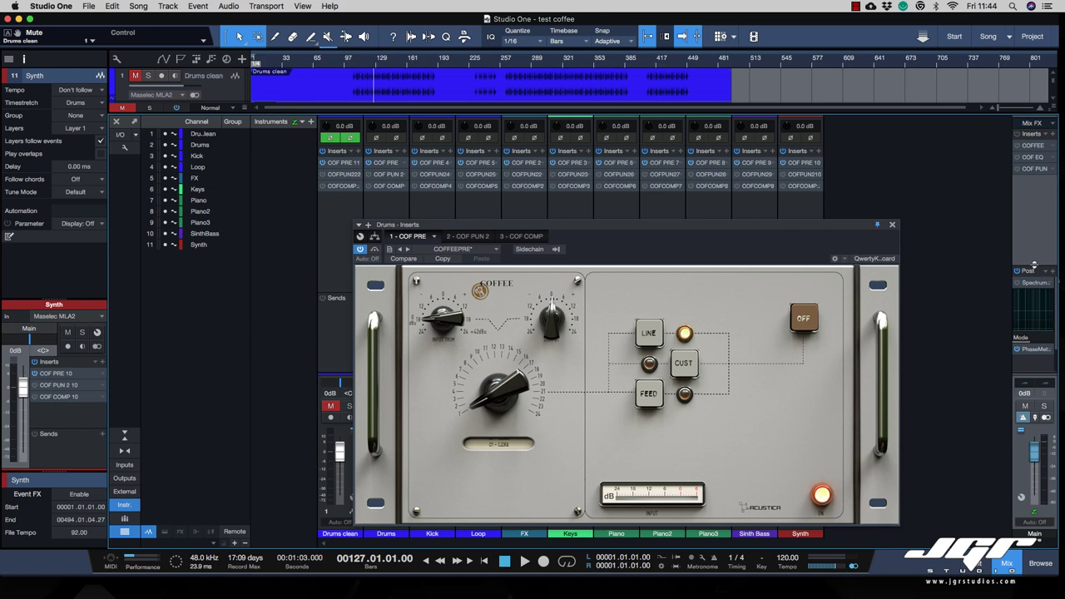
pyautogui.moveTo(1034, 265); pyautogui.dragTo(1034, 208)
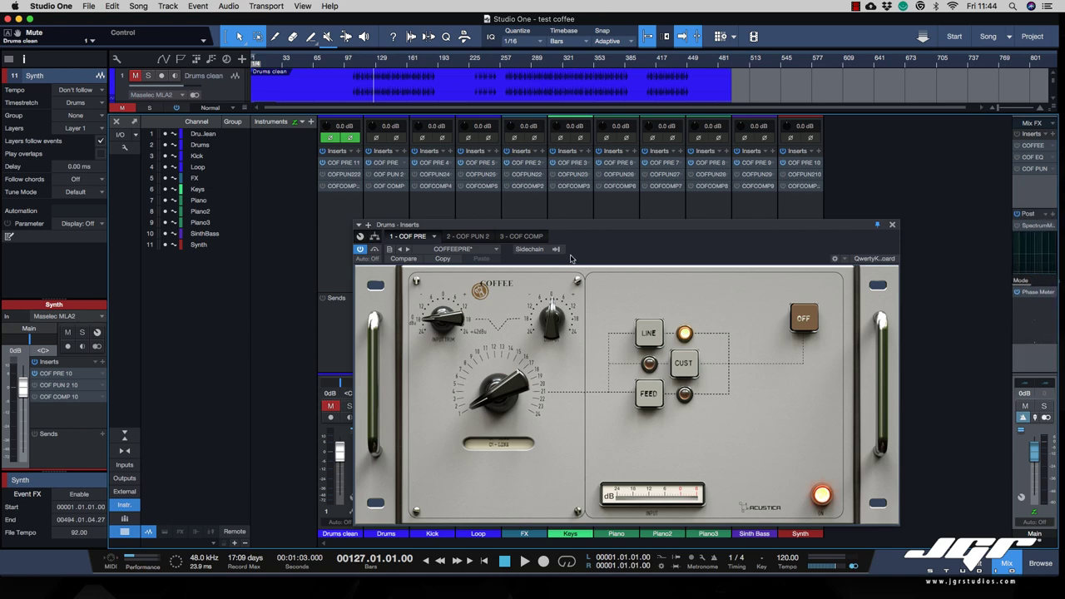
# Reopen the Drums COF PRE clear of the first channel strips, solo the drum channels during playback and select model 03-LINE
pyautogui.click(385, 163)
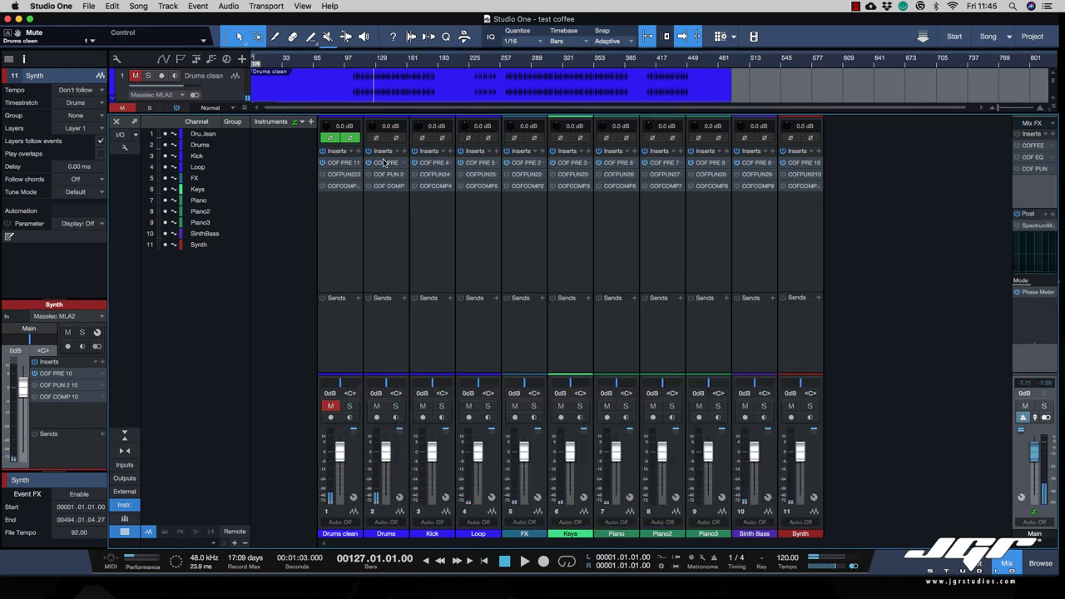
pyautogui.click(384, 163)
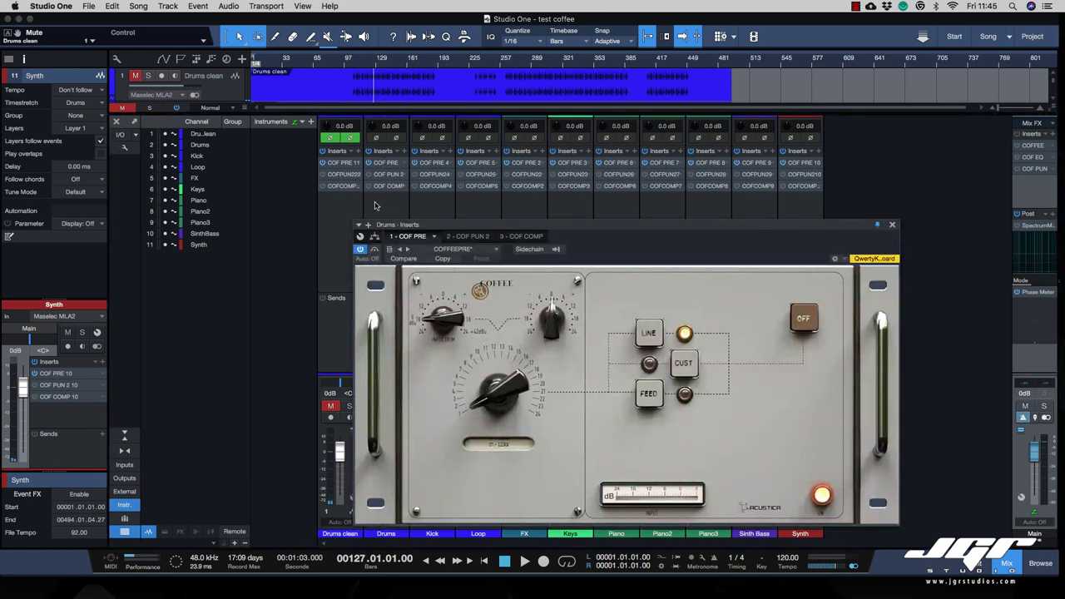
pyautogui.moveTo(443, 232); pyautogui.dragTo(555, 206)
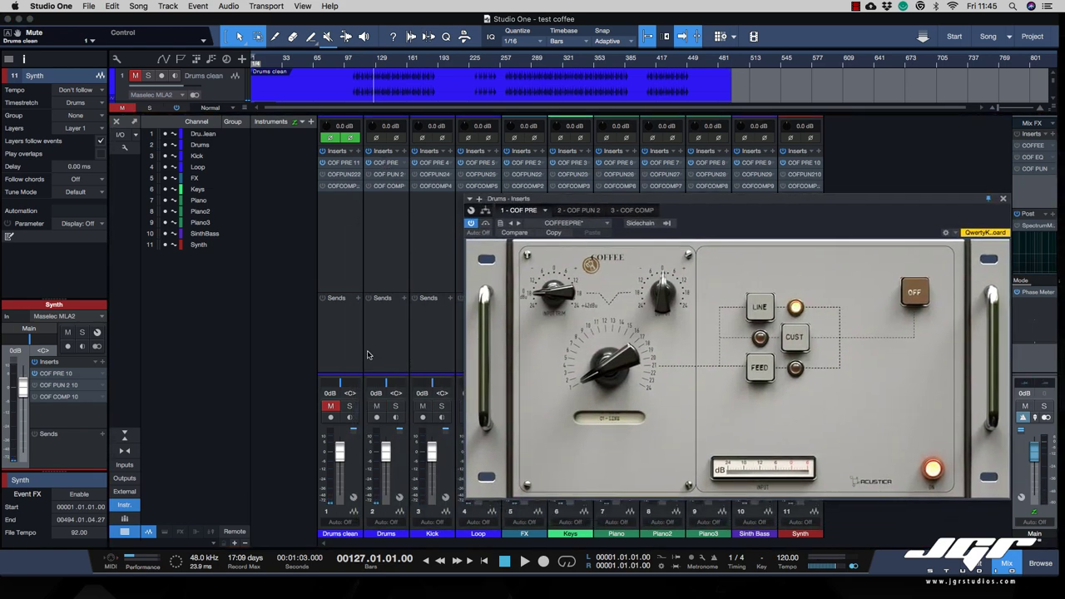
pyautogui.click(395, 406)
pyautogui.press('space')
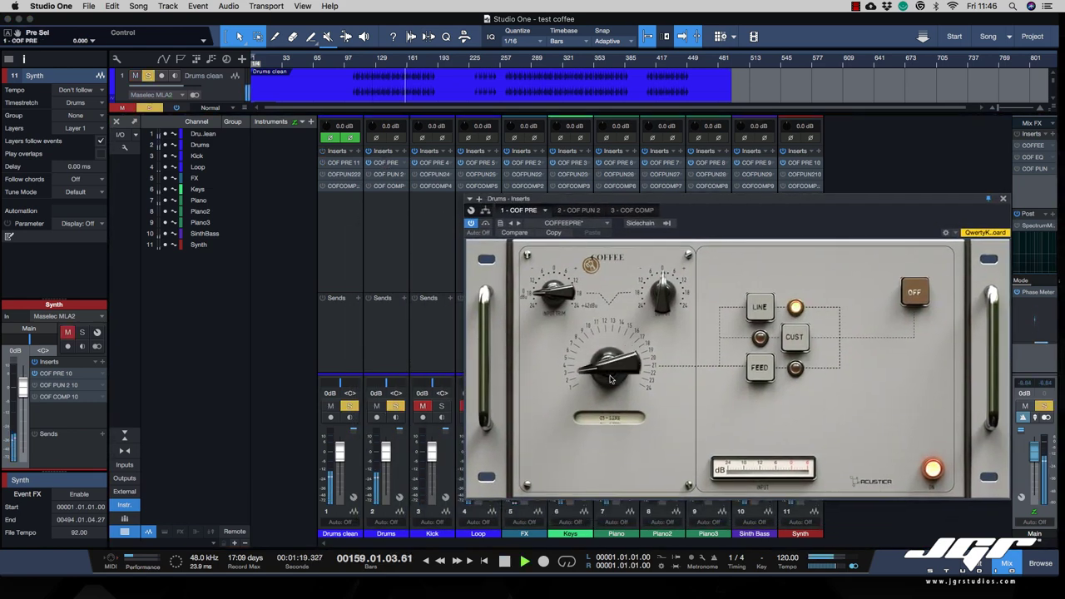
pyautogui.press('space')
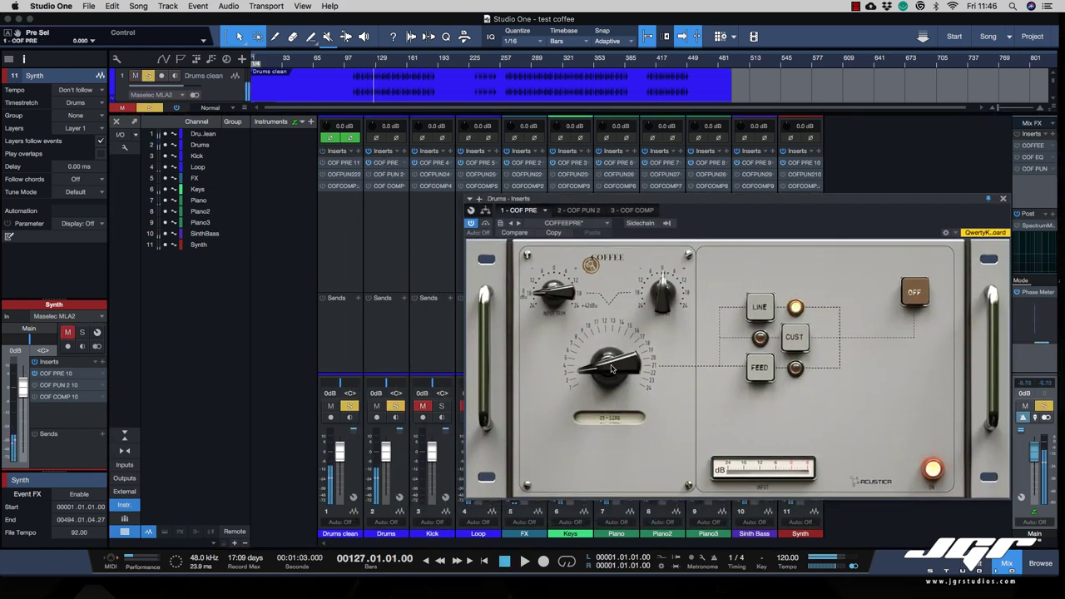
pyautogui.press('space')
# Set the COF PRE model to 03-LINE on the Kick, Loop and FX channels
pyautogui.click(434, 163)
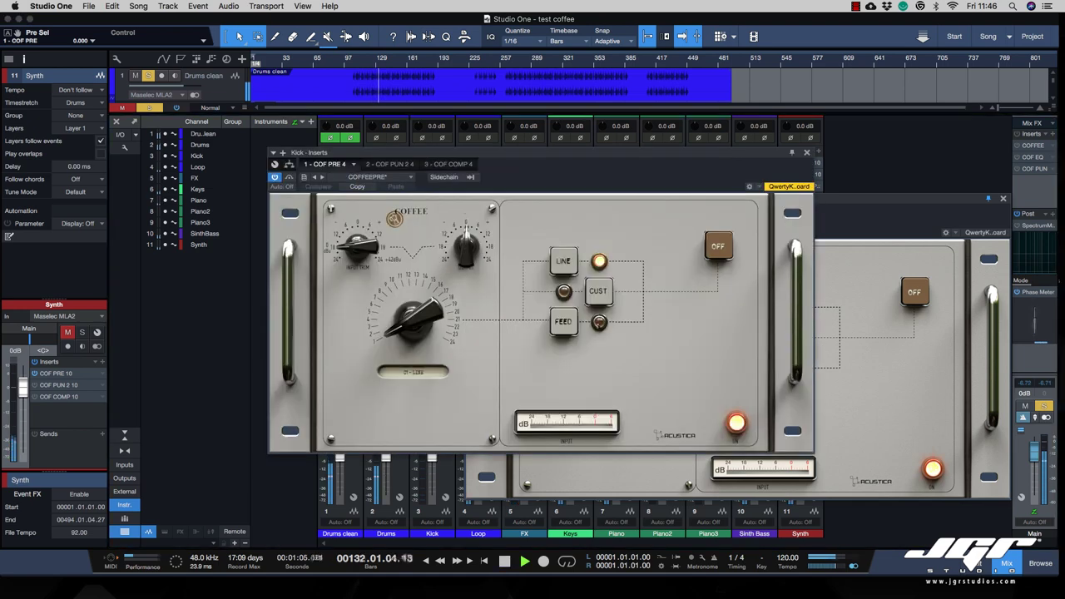
pyautogui.moveTo(416, 327); pyautogui.dragTo(422, 156)
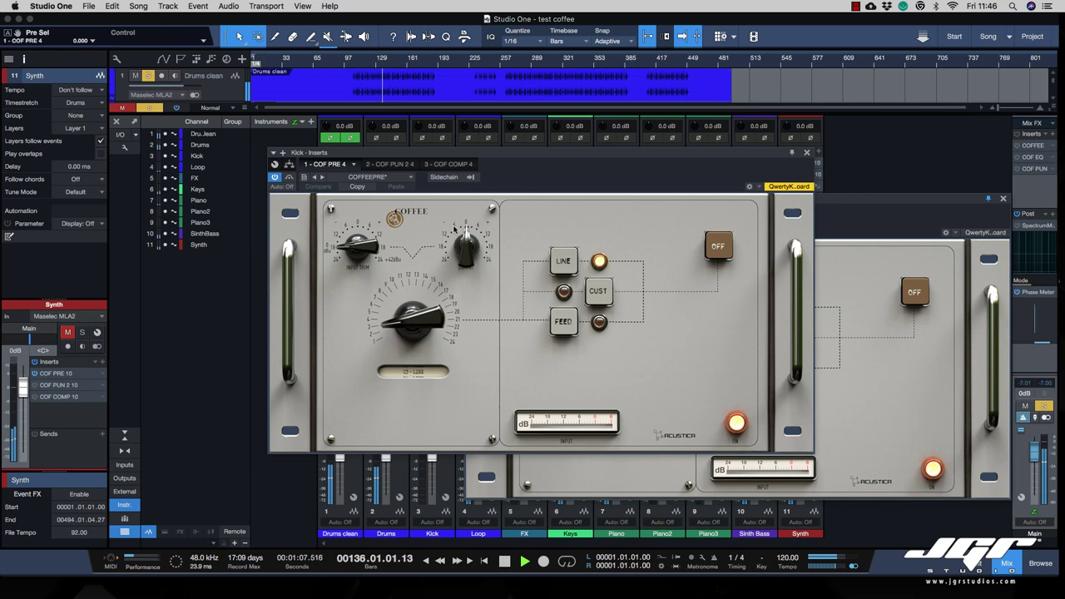
pyautogui.click(478, 163)
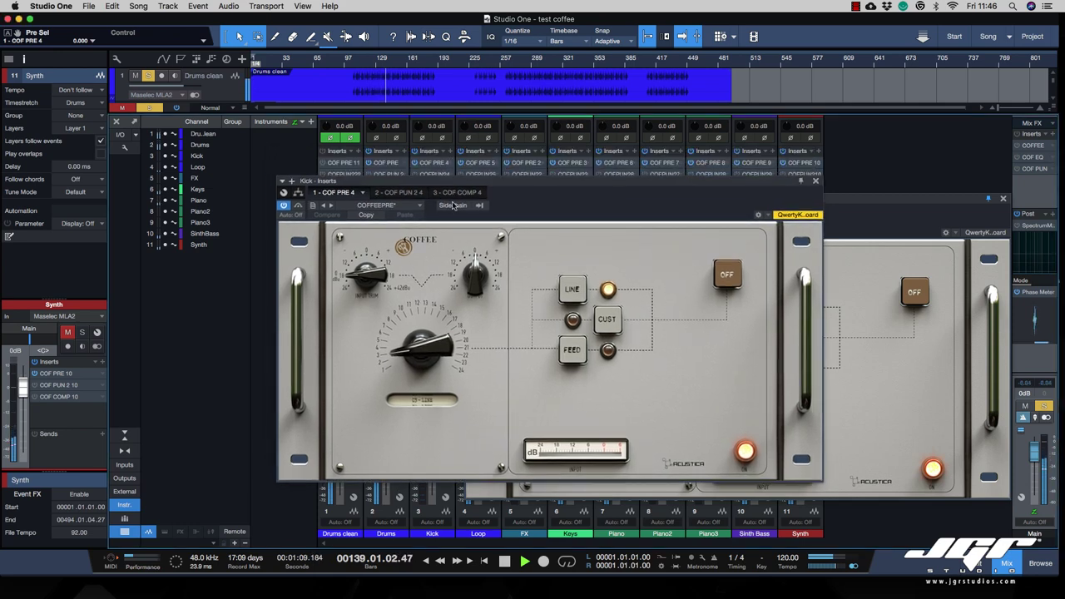
pyautogui.moveTo(426, 335); pyautogui.dragTo(516, 262)
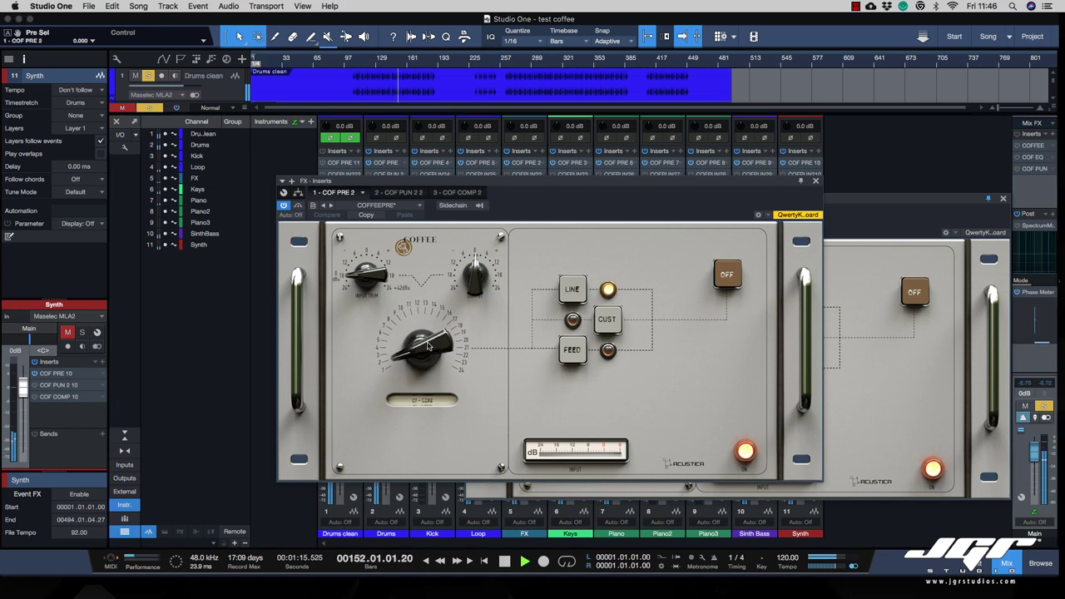
pyautogui.scroll(5, 427, 345)
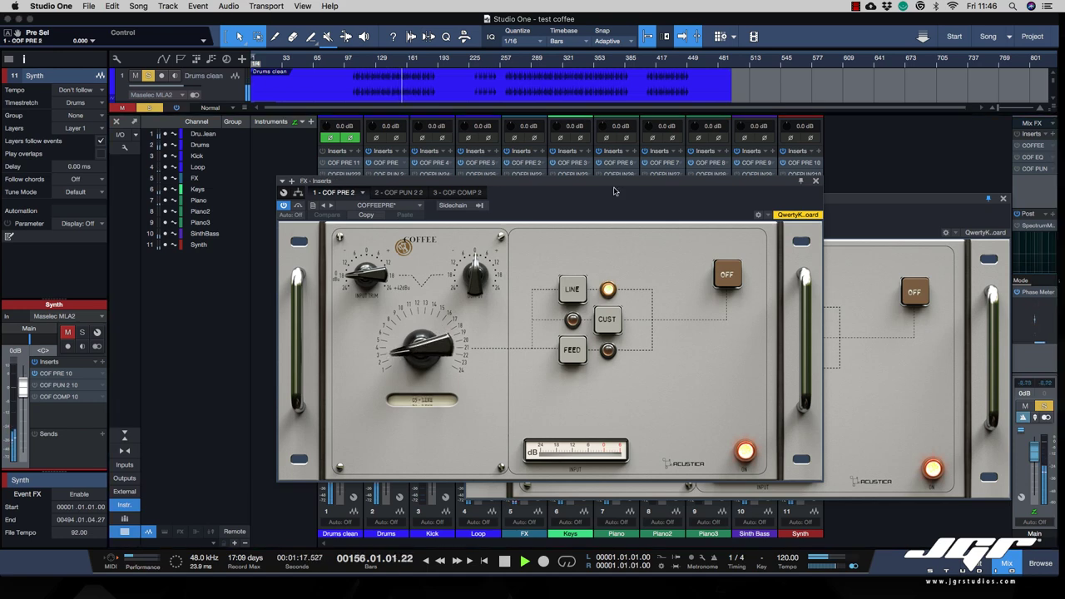
# Select model 03-LINE in the COF PRE of the Keys, Piano and Piano2 channels
pyautogui.click(573, 164)
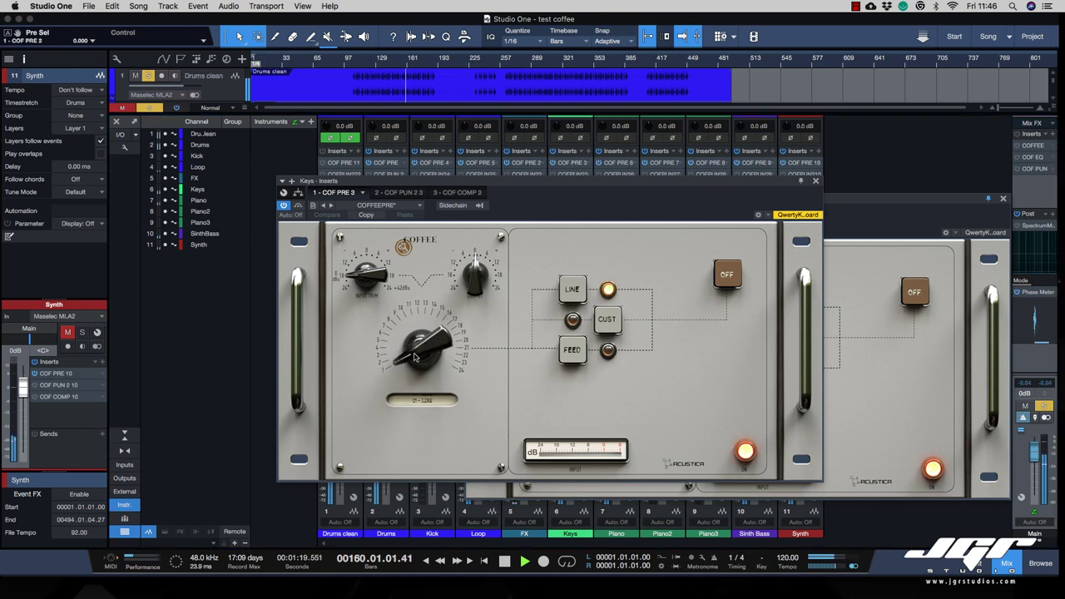
pyautogui.click(619, 164)
pyautogui.moveTo(427, 347); pyautogui.dragTo(420, 337)
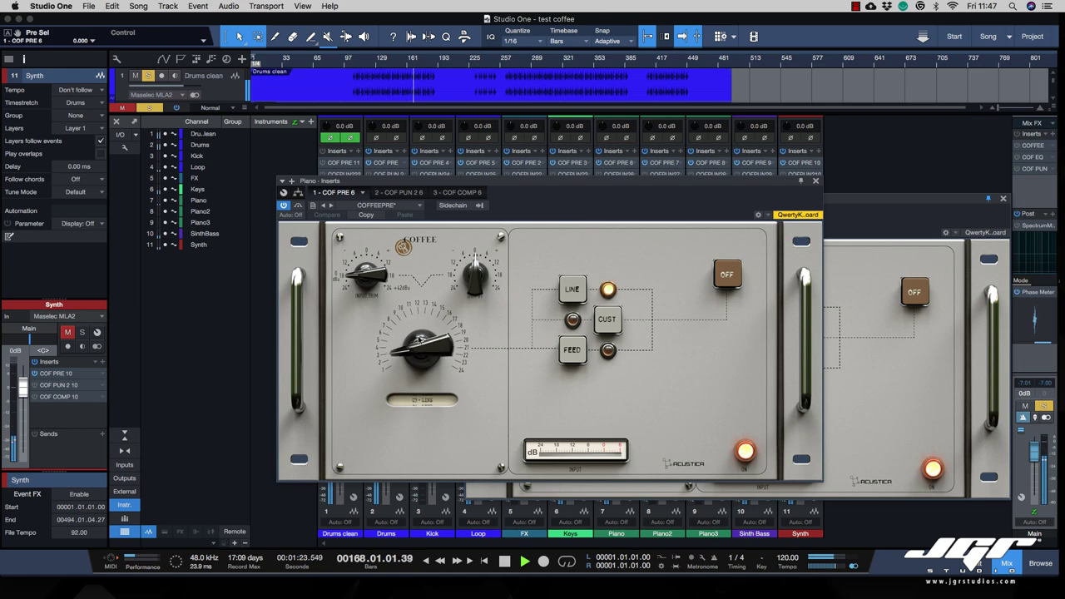
pyautogui.click(653, 166)
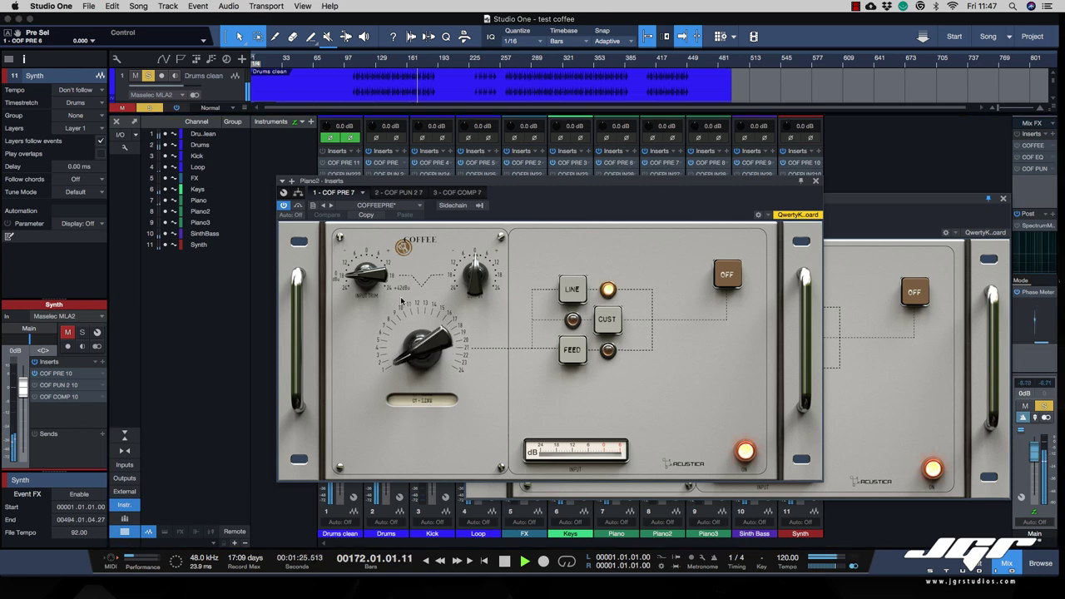
pyautogui.moveTo(420, 334); pyautogui.dragTo(418, 329)
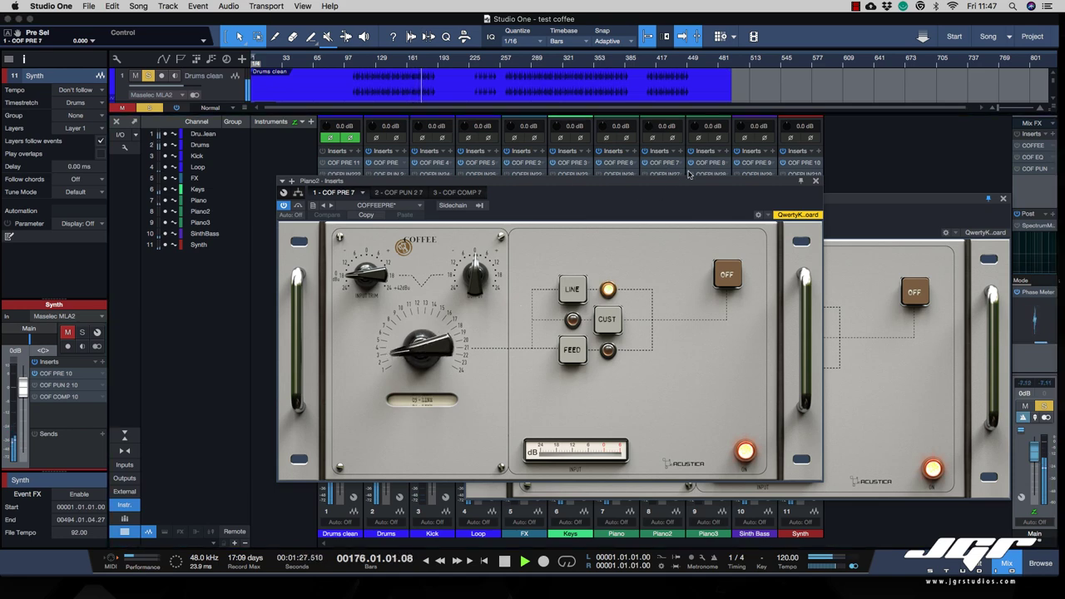
# Switch the Piano3, Sinth Bass and Synth channels' COF PRE to 03-LINE and close their insert window
pyautogui.click(711, 162)
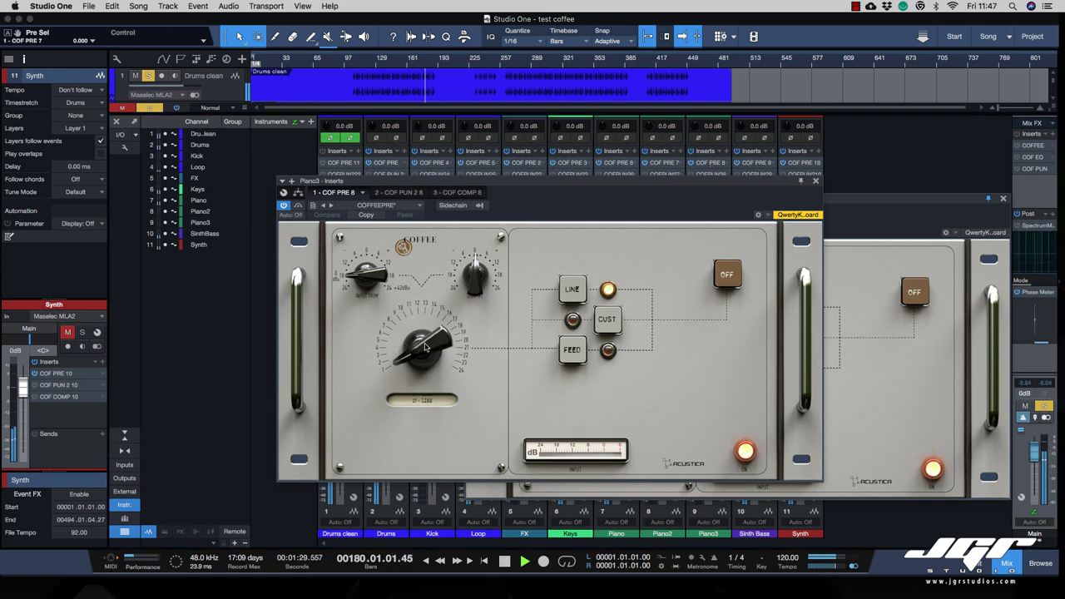
pyautogui.moveTo(424, 344); pyautogui.dragTo(422, 337)
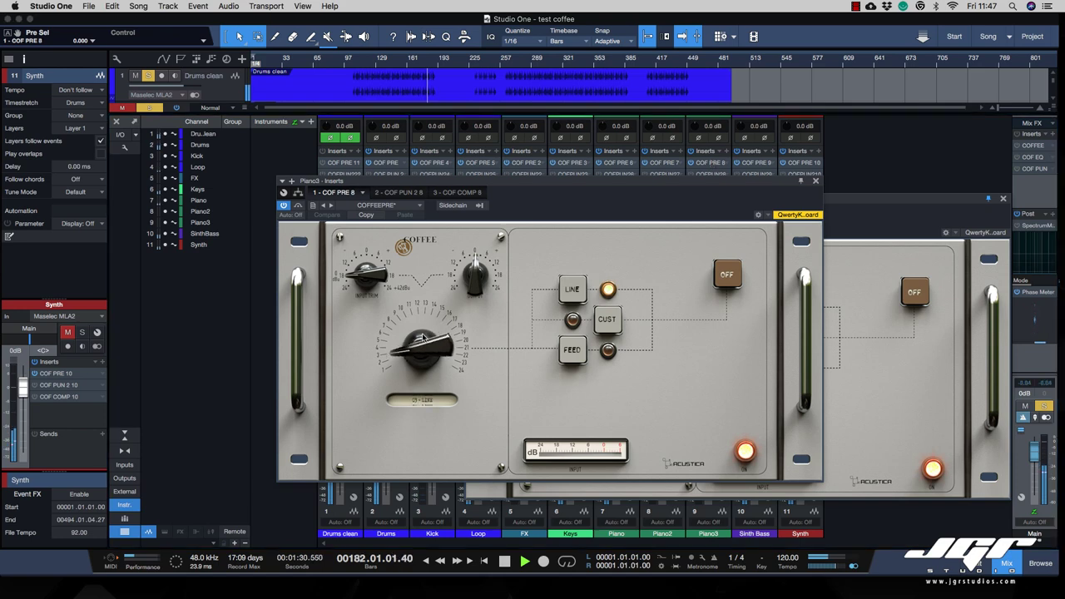
pyautogui.click(759, 162)
pyautogui.moveTo(444, 345); pyautogui.dragTo(444, 336)
pyautogui.press('super+w')
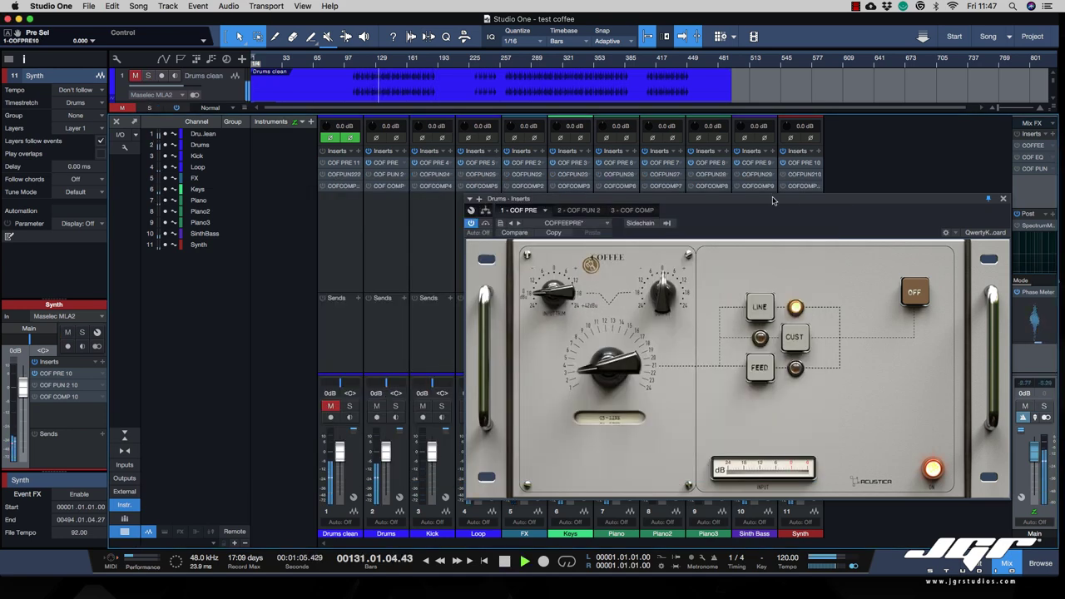
# Audition the full mix with the 03-LINE preamps, bypassing all inserts and reactivating them for comparison
pyautogui.moveTo(700, 208); pyautogui.dragTo(658, 201)
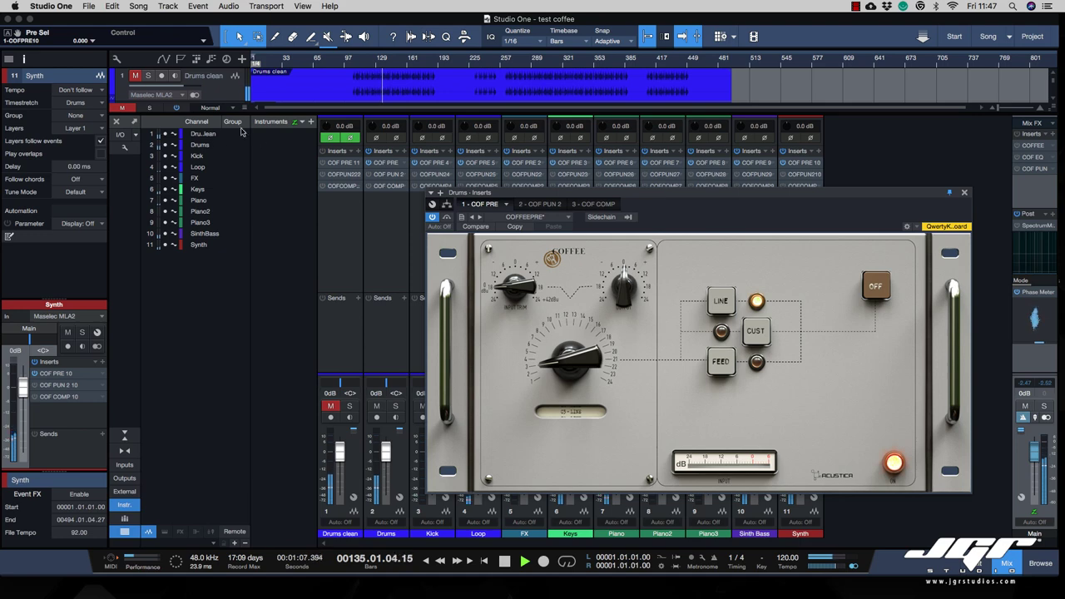
pyautogui.click(175, 110)
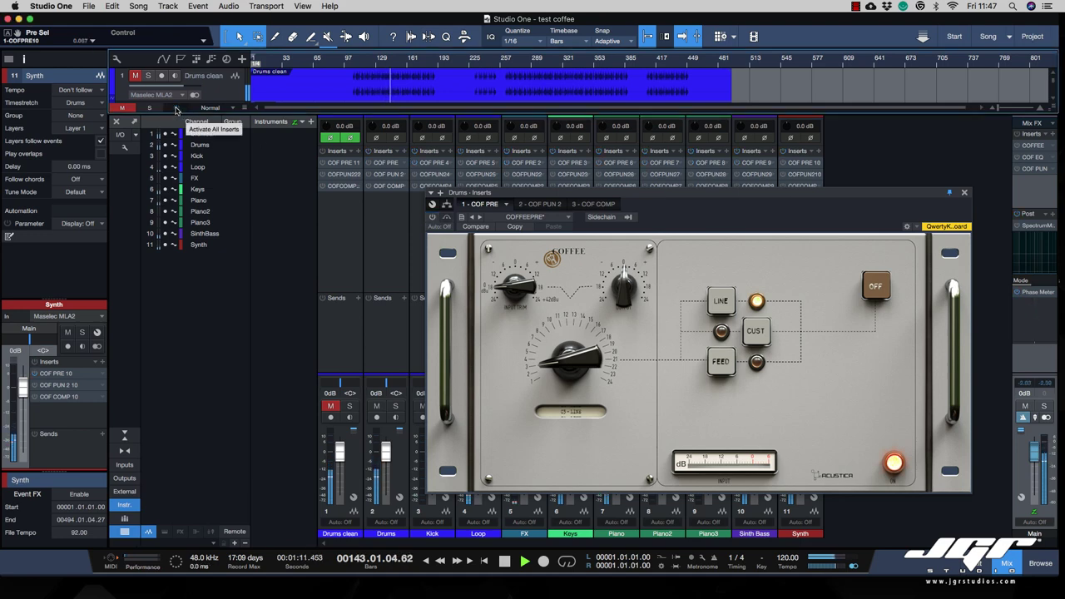
pyautogui.click(175, 110)
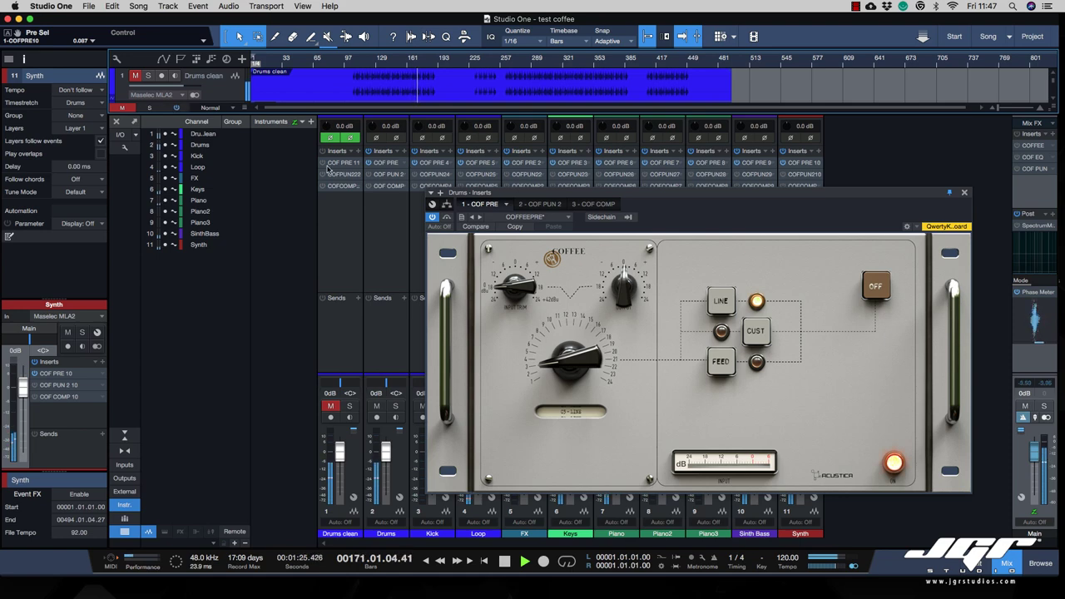
# Move the Drums insert window aside, audition Keys in solo with its COF PRE on 01-LINE, and close the plug-in
pyautogui.moveTo(561, 197); pyautogui.dragTo(825, 308)
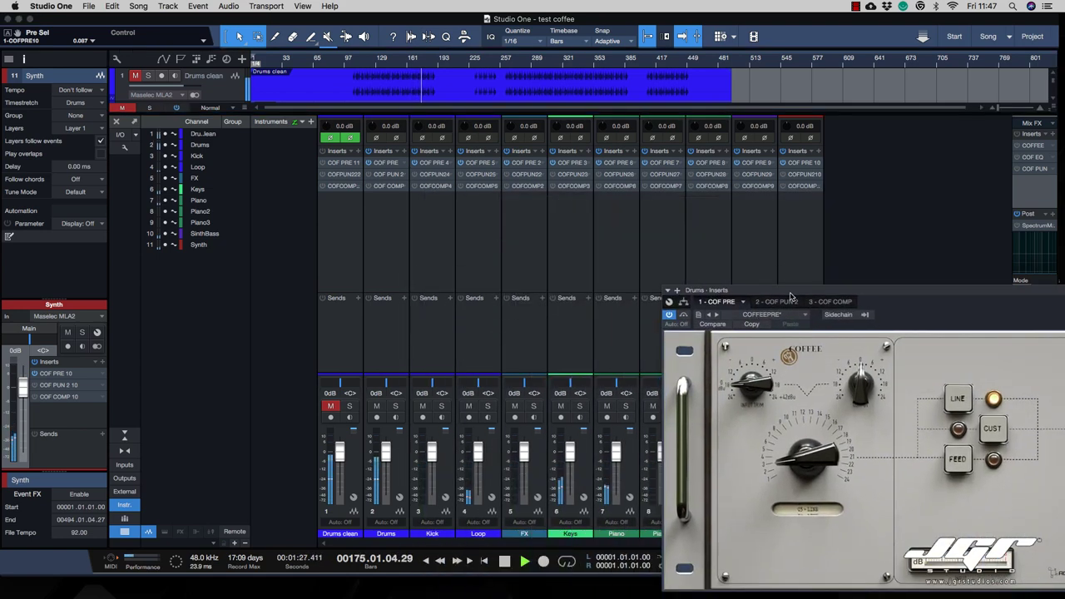
pyautogui.click(580, 406)
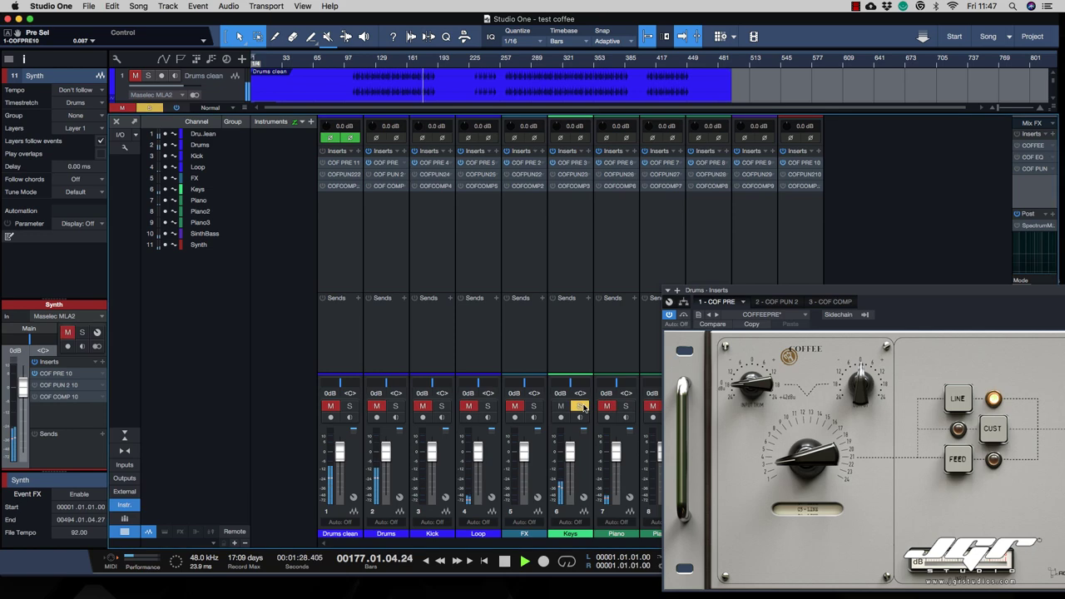
pyautogui.click(569, 163)
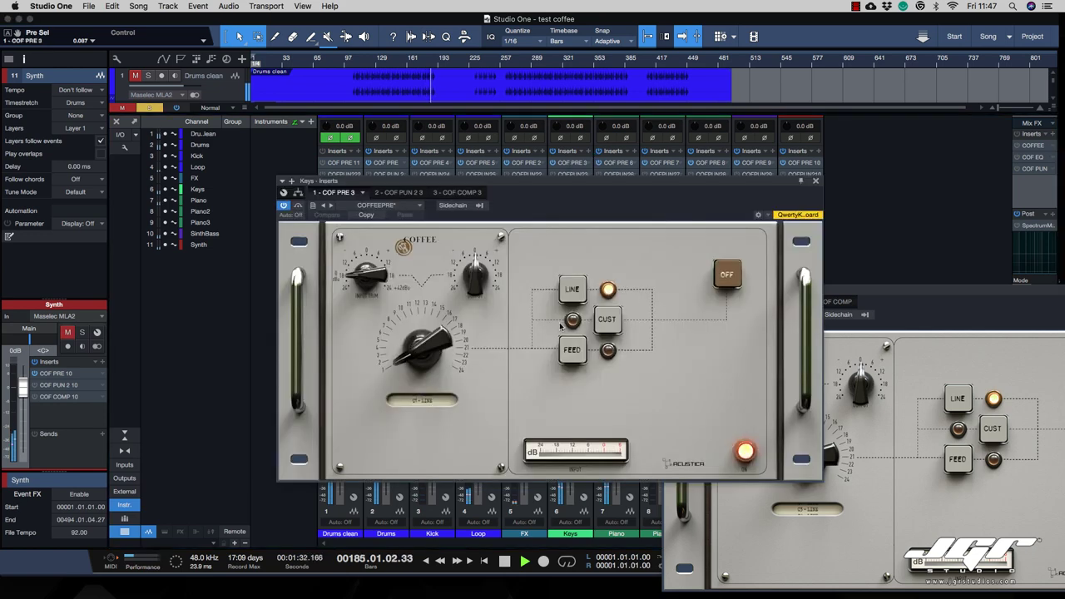
pyautogui.click(816, 181)
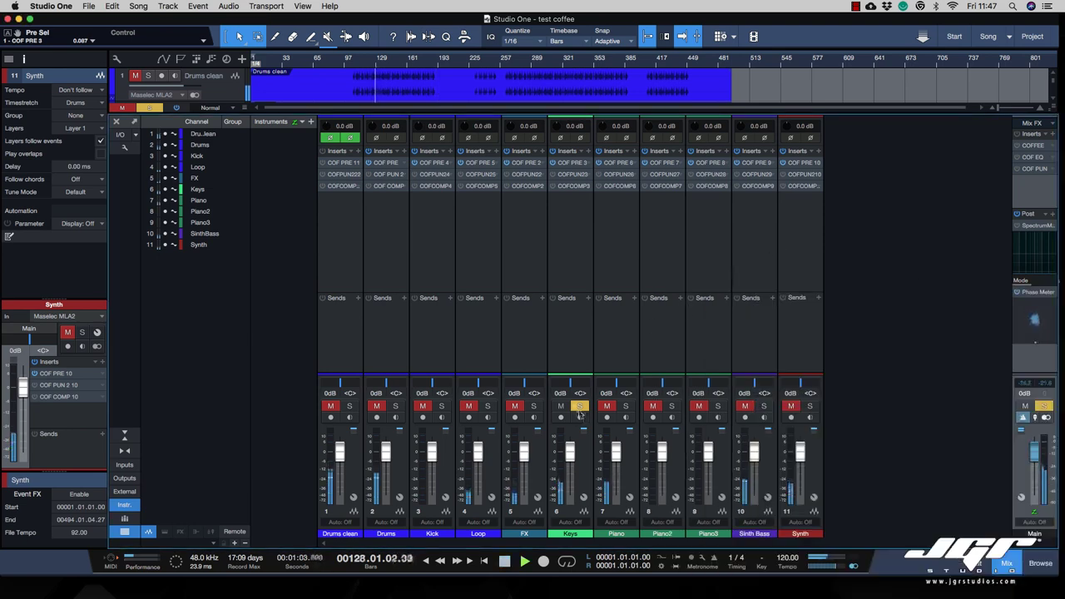
pyautogui.click(574, 405)
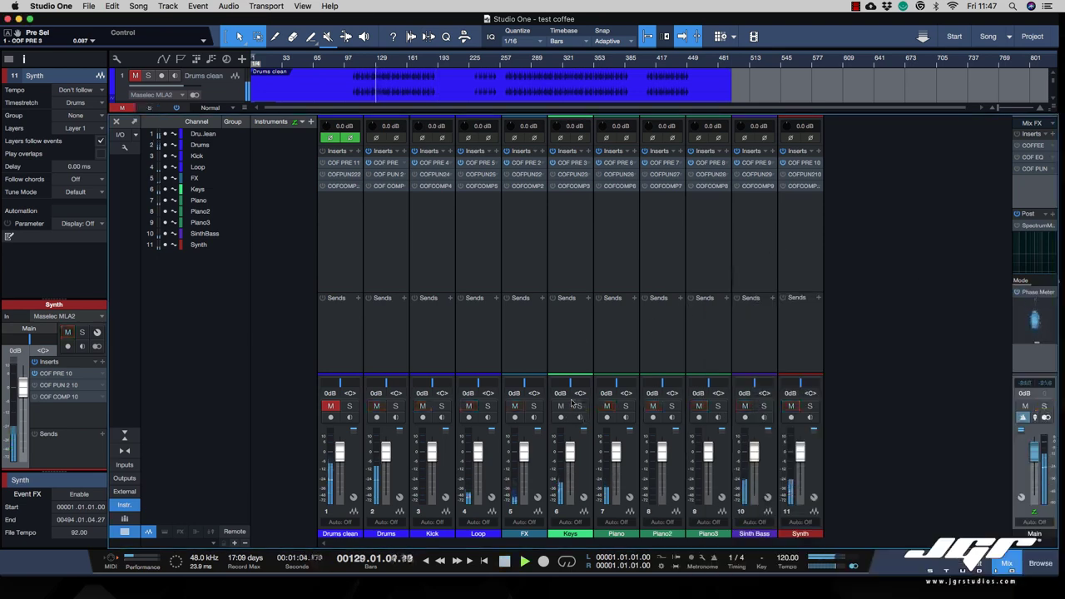
# Audition the Piano channel in solo, unsolo it and solo the Sinth Bass channel
pyautogui.click(625, 405)
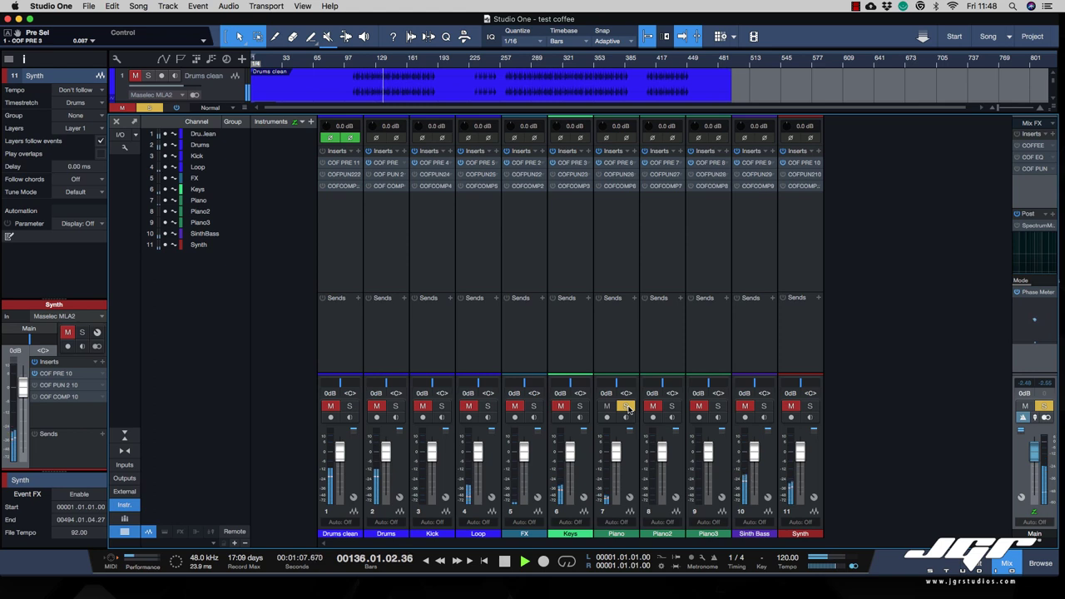
pyautogui.click(626, 406)
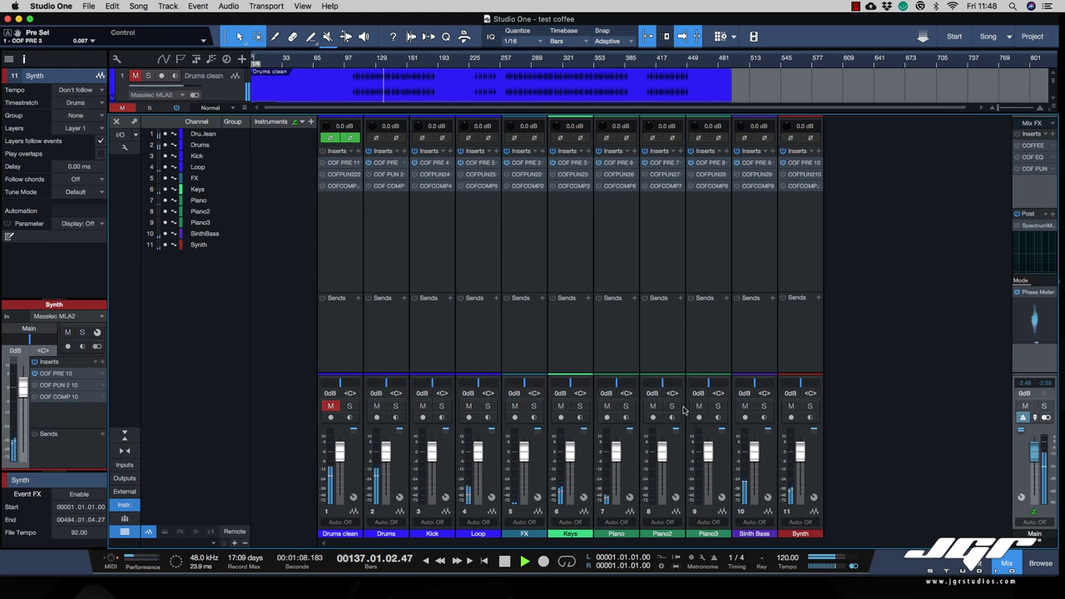
pyautogui.click(764, 406)
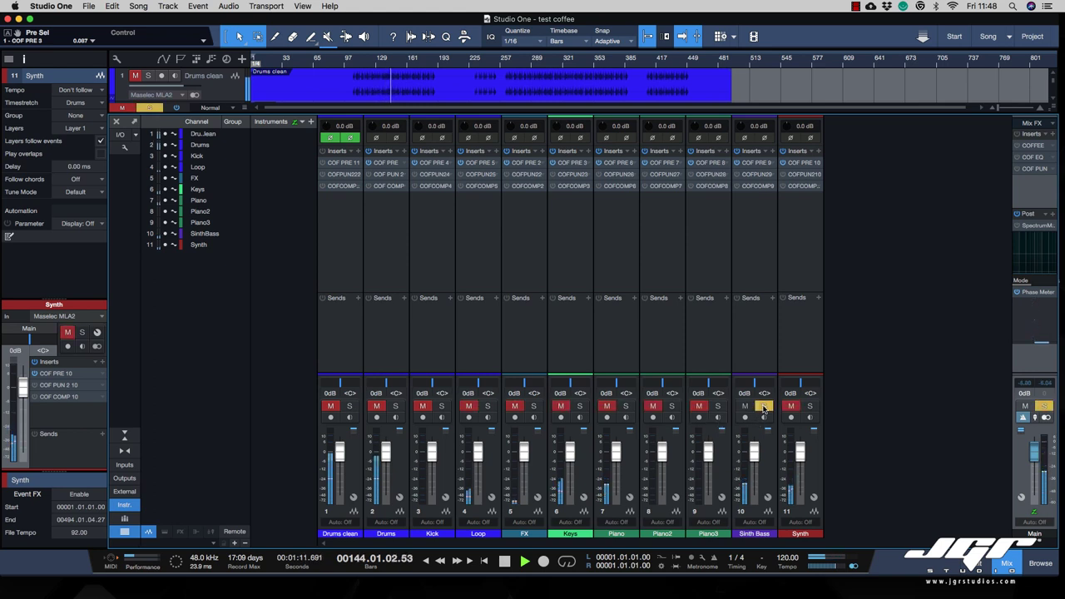
# Change the solo from the Sinth Bass channel to Synth and open its COF PRE 10 insert
pyautogui.click(763, 406)
pyautogui.click(810, 406)
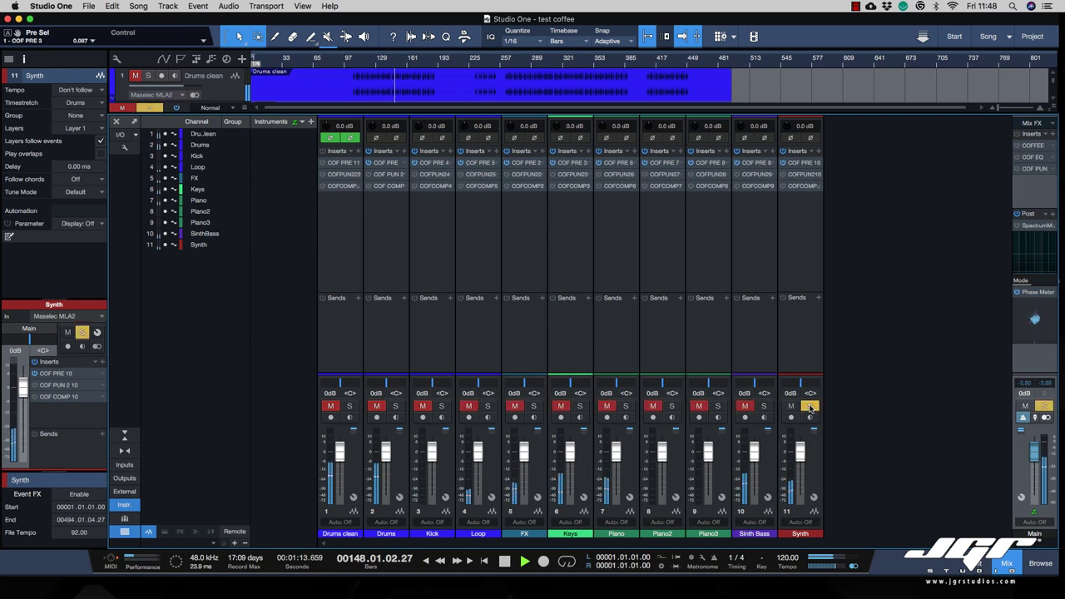
pyautogui.click(801, 165)
# Audition different LINE models on the soloed Synth's COF PRE and return it to 01-LINE
pyautogui.moveTo(426, 349); pyautogui.dragTo(437, 375)
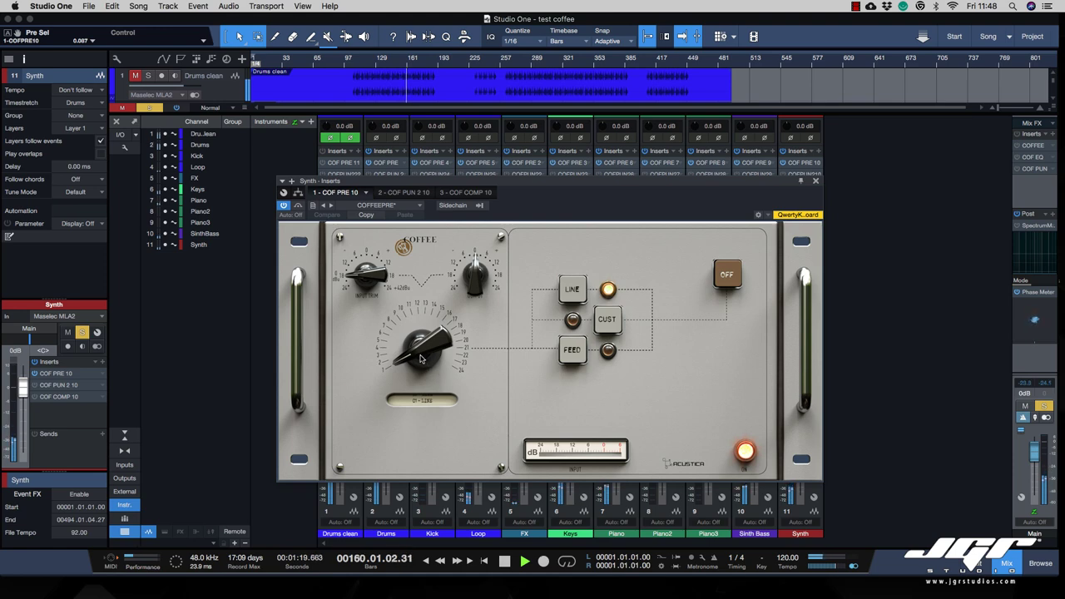
pyautogui.moveTo(420, 360); pyautogui.dragTo(410, 344)
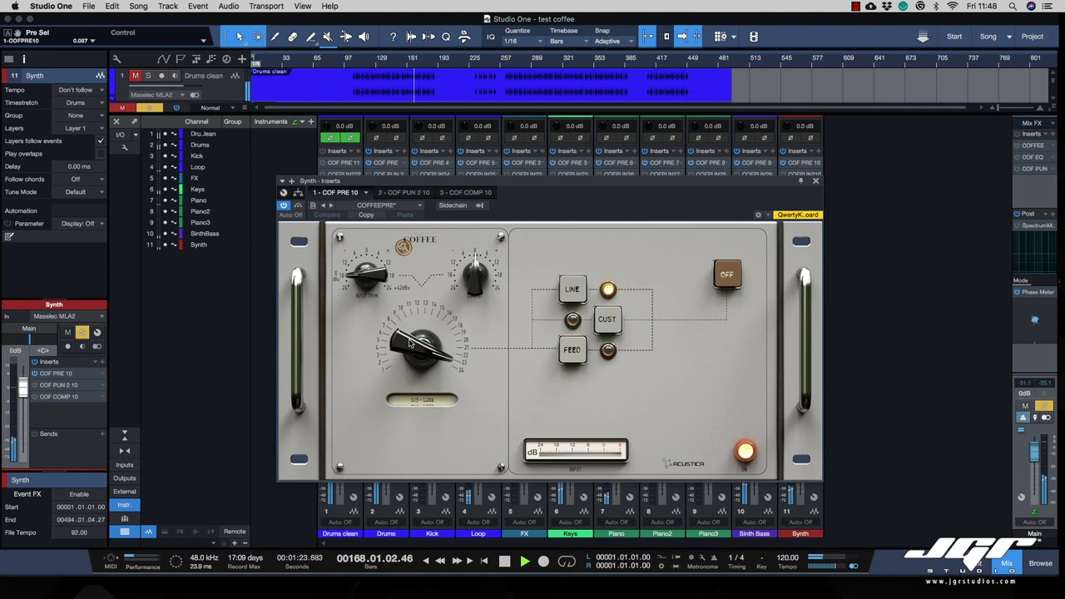
pyautogui.moveTo(409, 343); pyautogui.dragTo(470, 529)
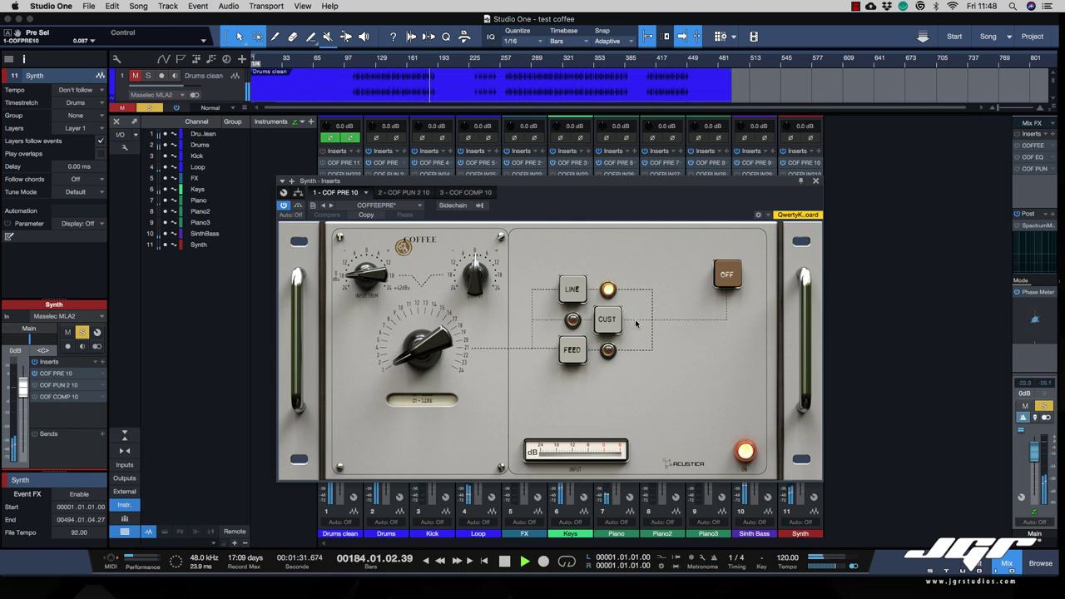
# Switch the Synth's COF PRE to CUST and audition its C, E, F, G and A models, ending on C
pyautogui.click(603, 320)
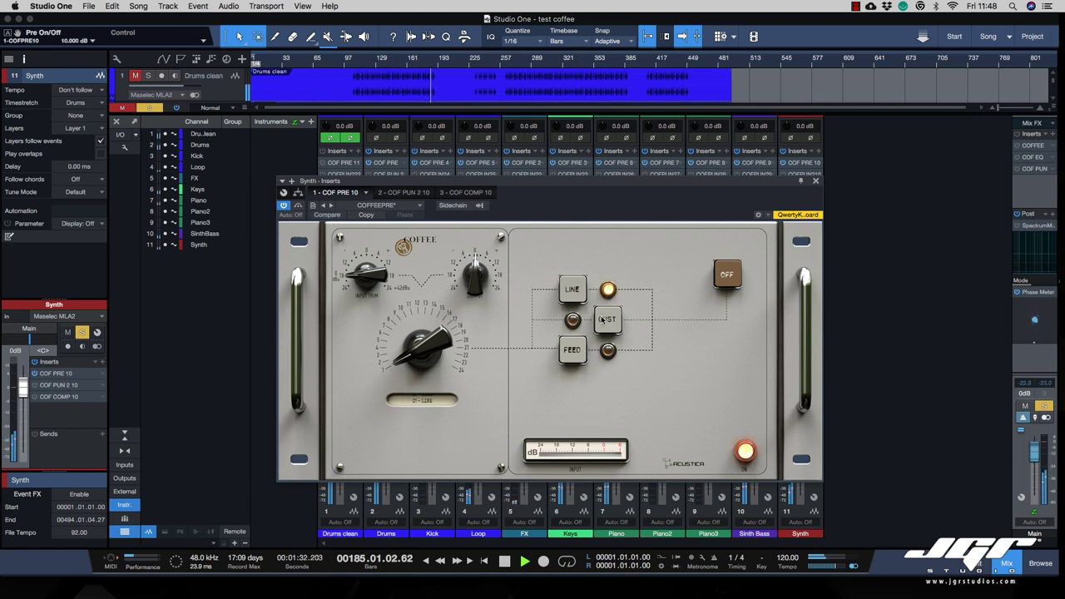
pyautogui.click(434, 350)
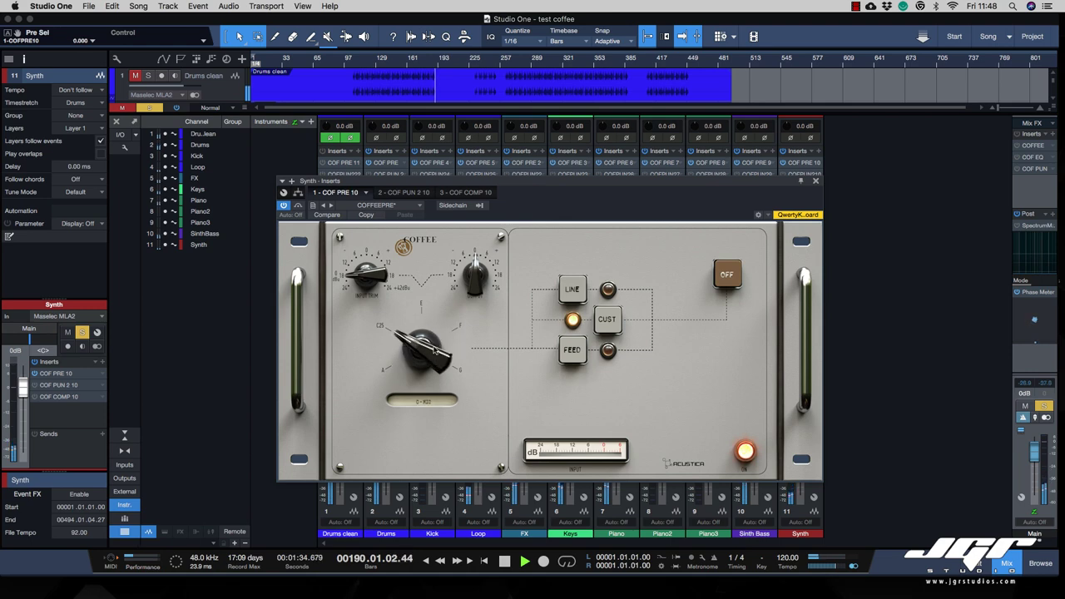
pyautogui.click(430, 337)
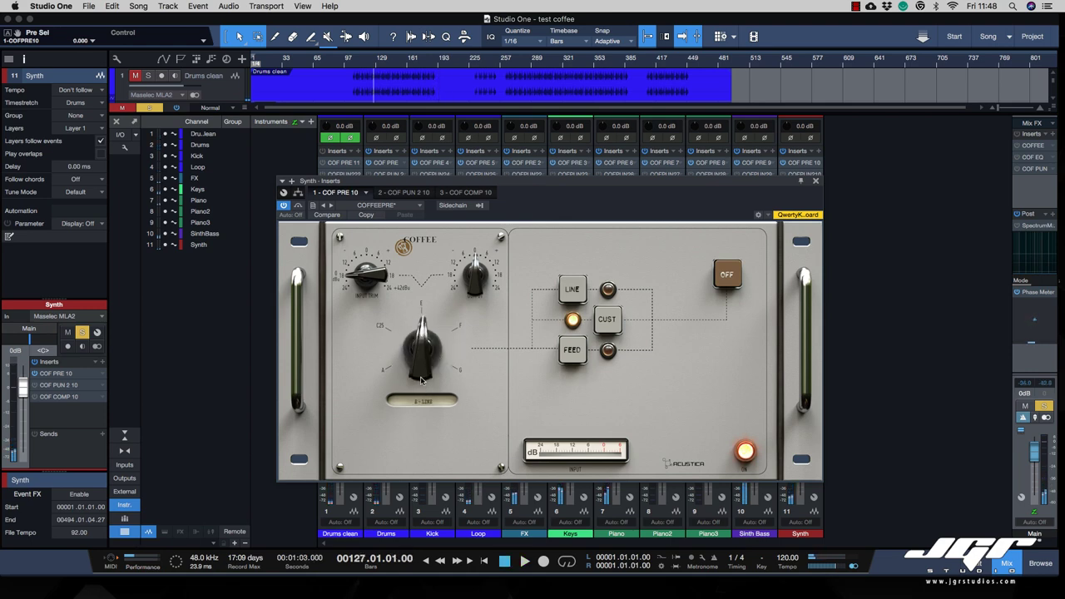
pyautogui.click(423, 343)
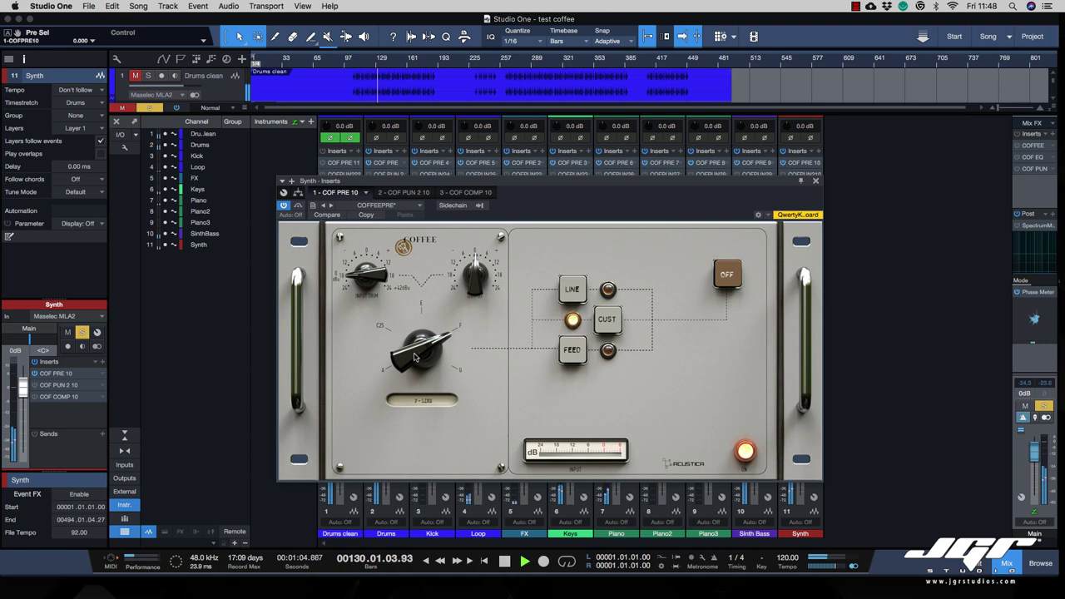
pyautogui.click(414, 361)
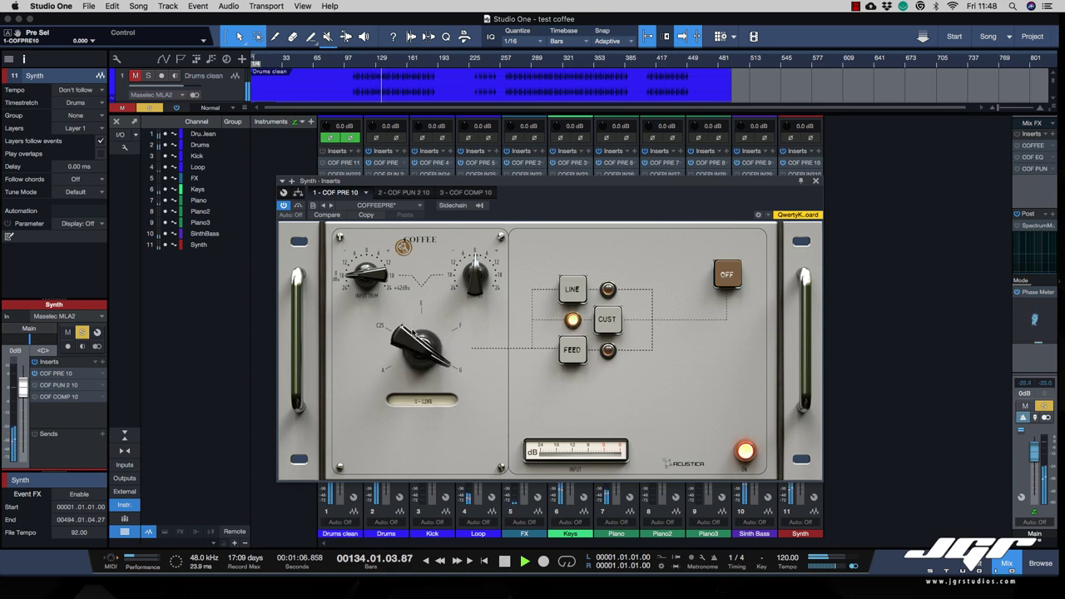
pyautogui.moveTo(409, 336); pyautogui.dragTo(440, 423)
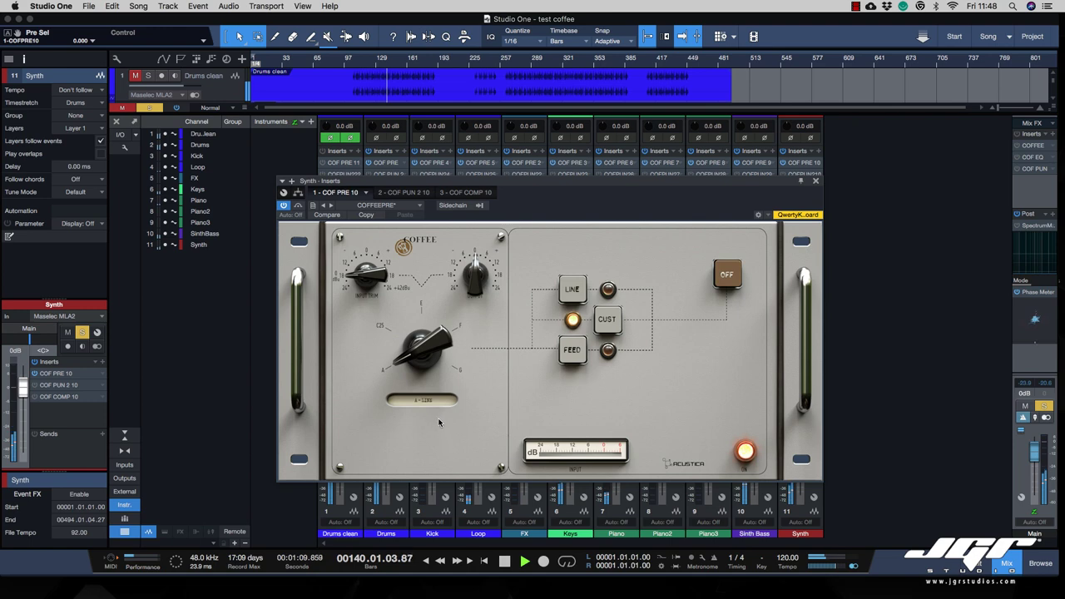
pyautogui.click(428, 366)
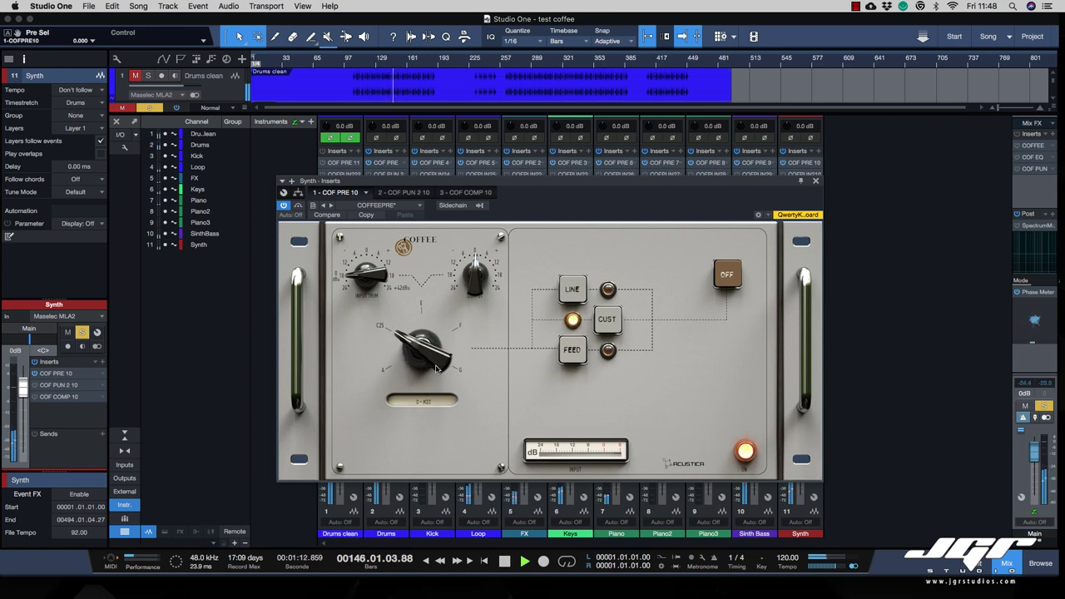
# Switch the Synth's COF PRE to FEED, compare its two models and try the Feedback control
pyautogui.moveTo(435, 369); pyautogui.dragTo(471, 361)
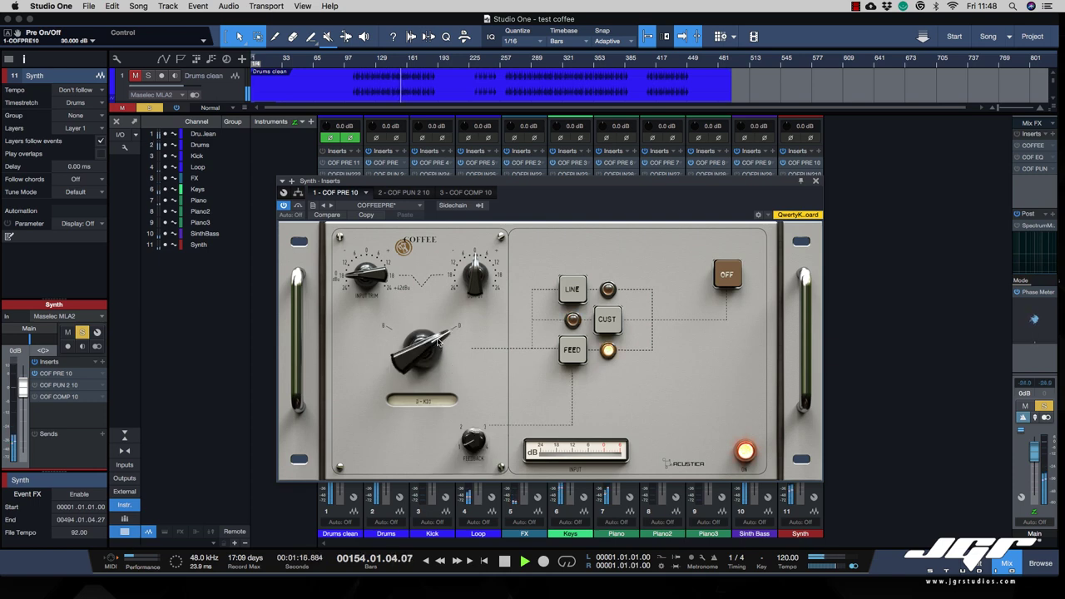
pyautogui.moveTo(425, 346); pyautogui.dragTo(488, 535)
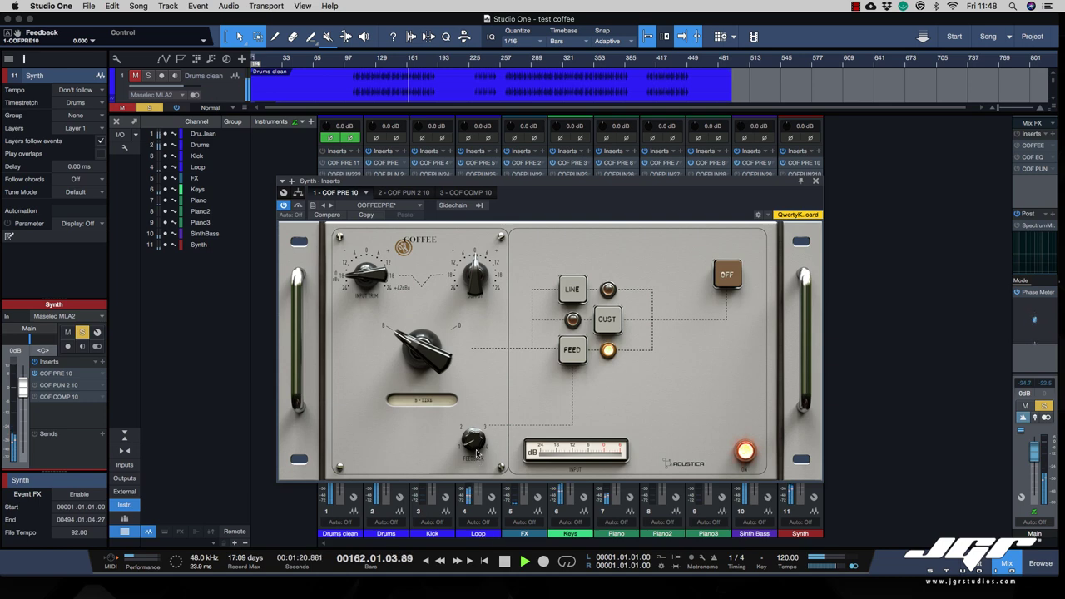
pyautogui.moveTo(475, 423); pyautogui.dragTo(500, 410)
# Restart playback and compare the LINE, FEED and OFF settings of the Synth's COF PRE
pyautogui.click(561, 295)
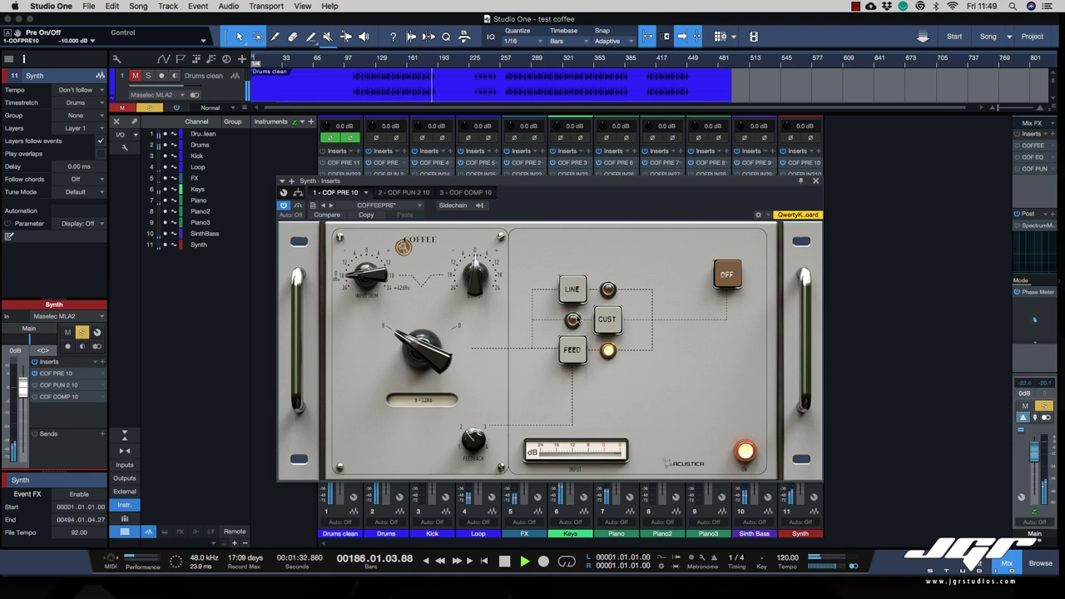
pyautogui.press('space')
pyautogui.press('space')
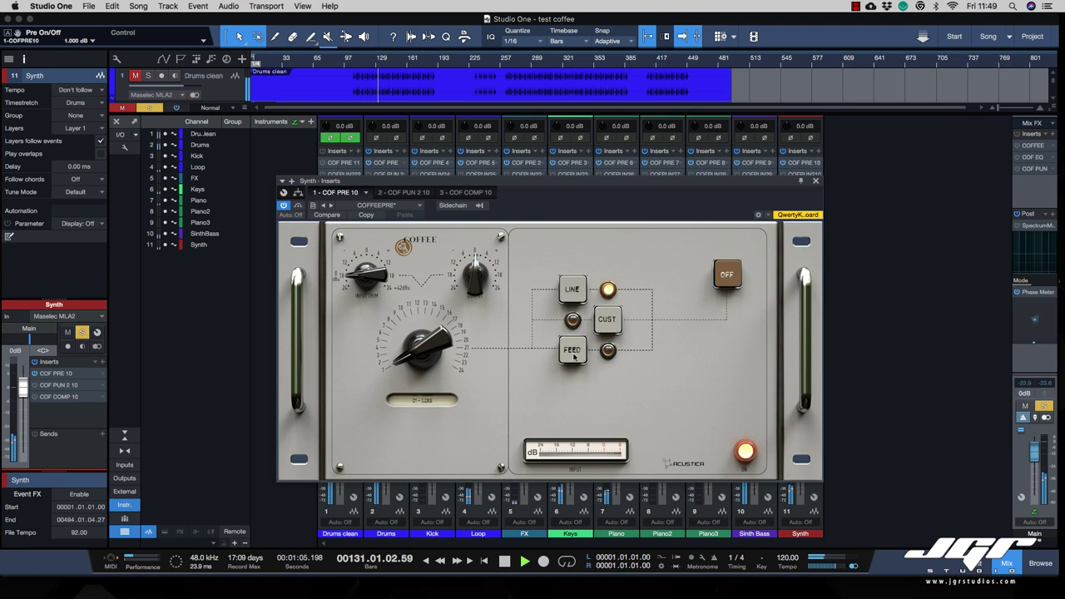
pyautogui.click(573, 354)
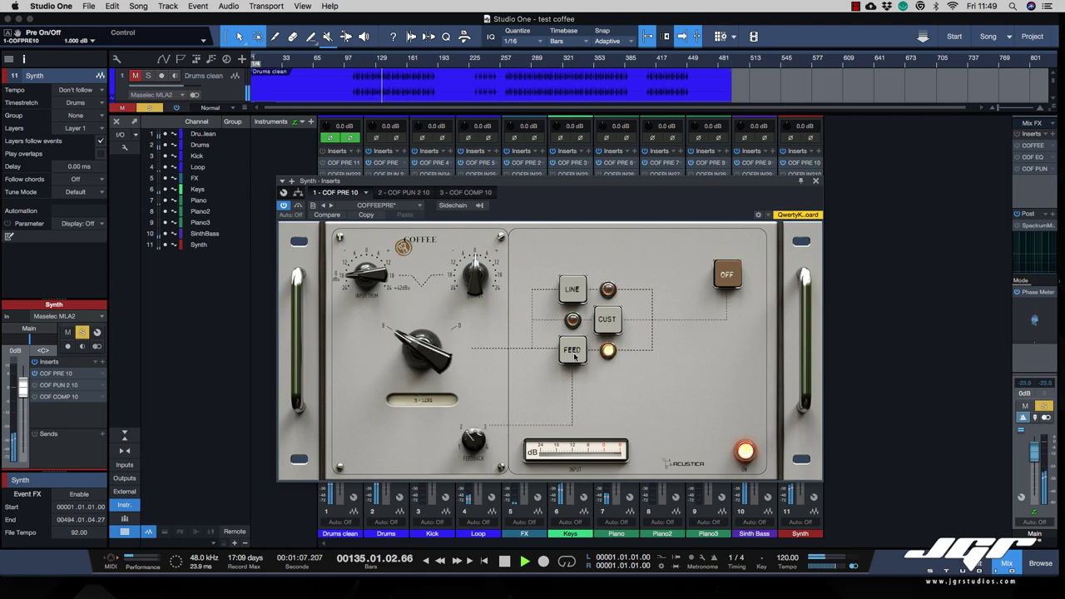
pyautogui.click(577, 300)
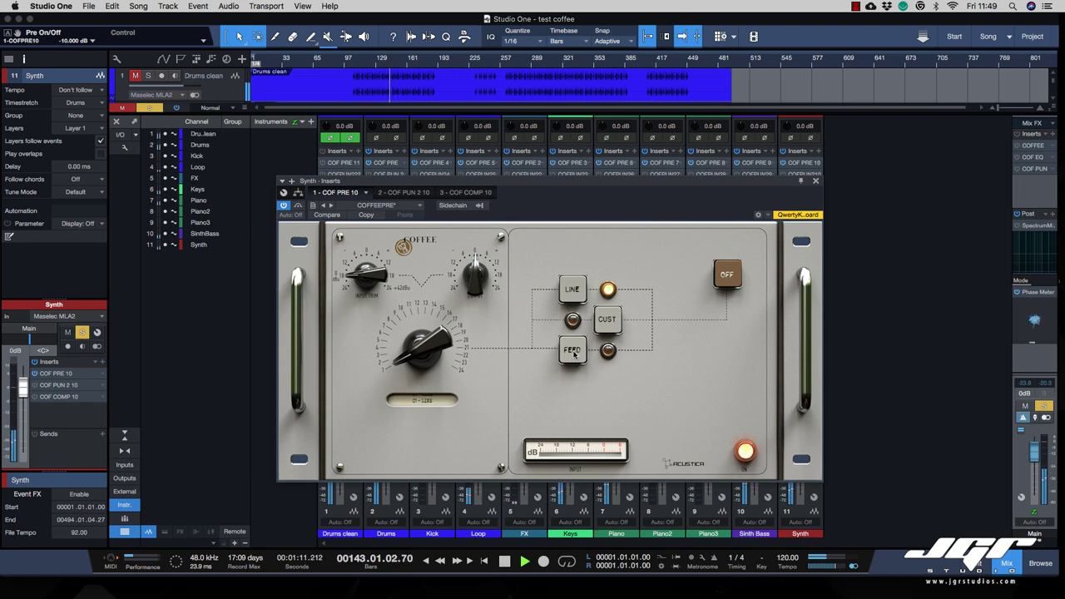
pyautogui.click(573, 352)
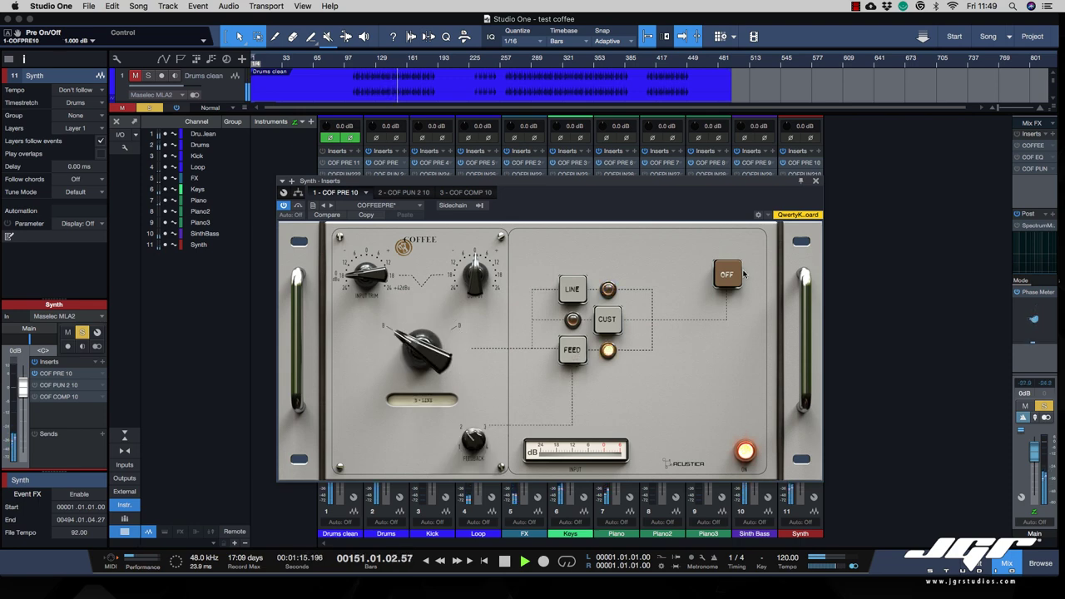
pyautogui.click(729, 275)
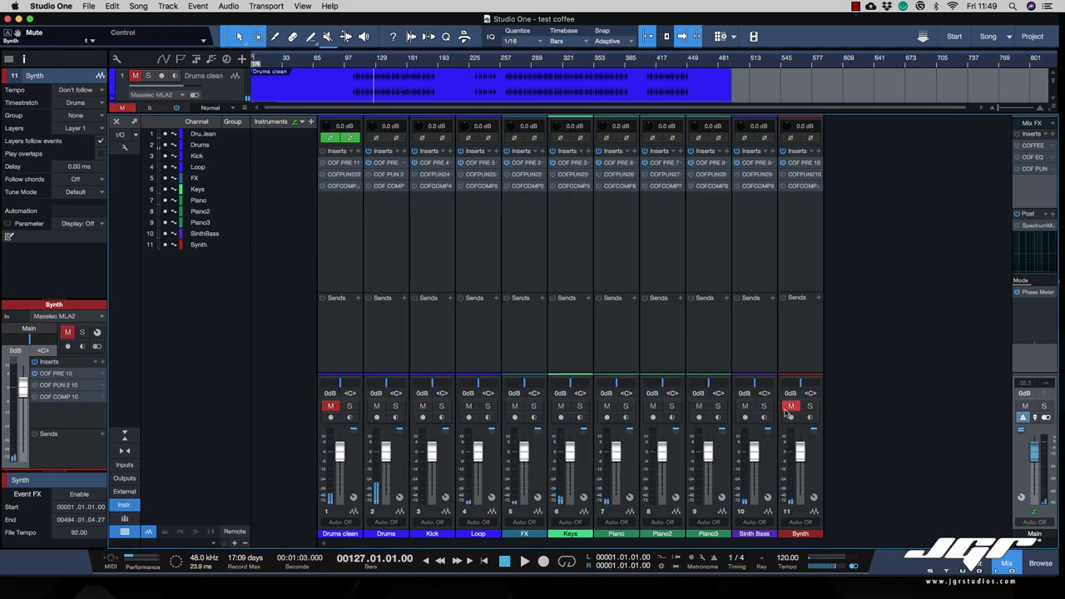
# Audition the full mix with all inserts bypassed, reactivate them for comparison and stop playback
pyautogui.press('space')
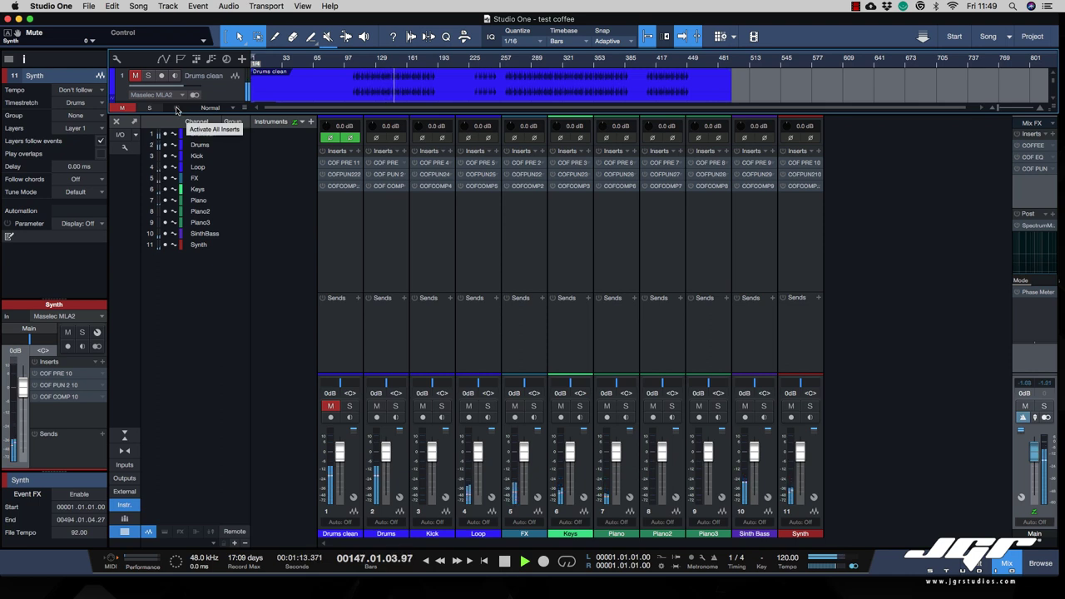
pyautogui.click(176, 110)
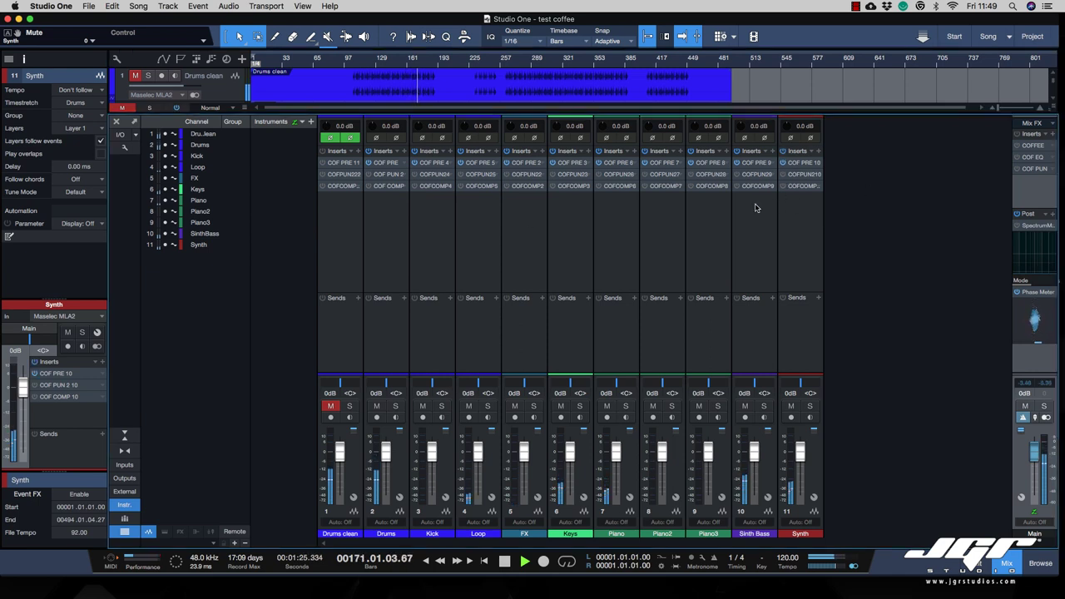
pyautogui.click(396, 223)
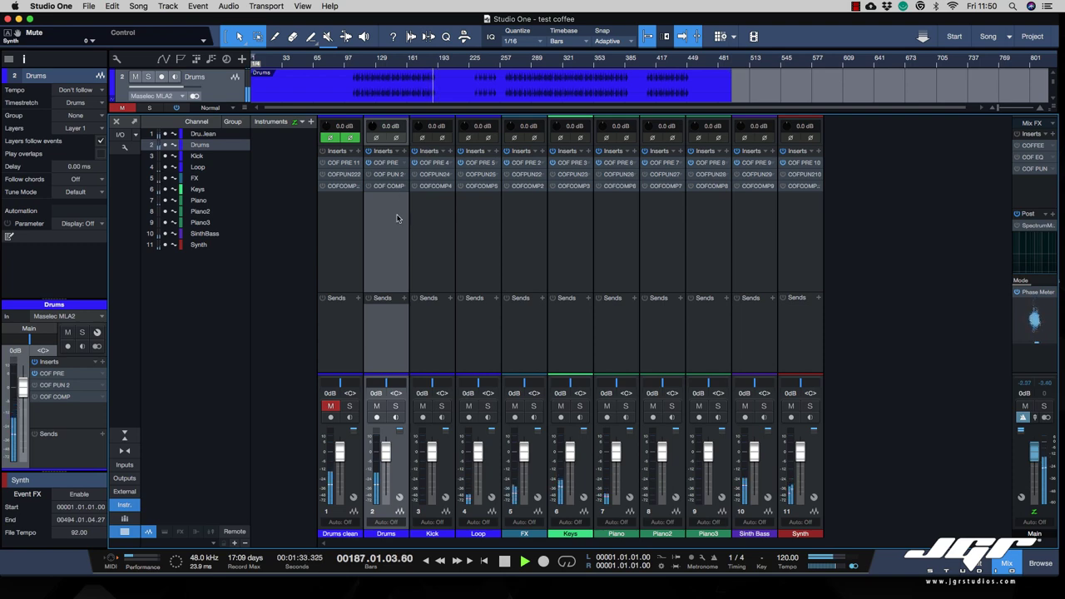
pyautogui.press('space')
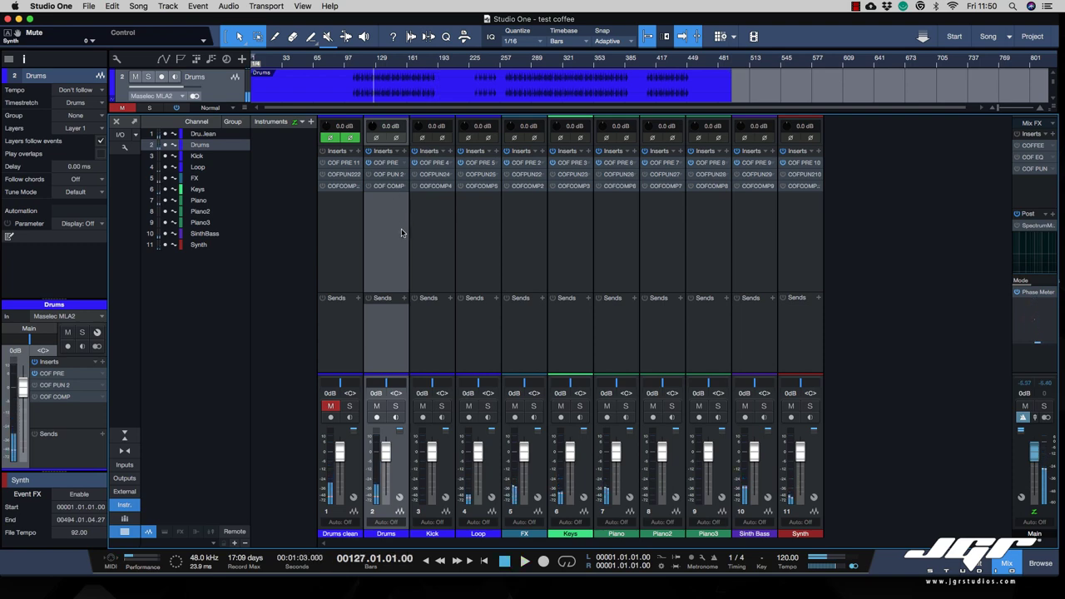
# Open the Drums channel's COF PUN 2 in a repositioned insert window and toggle its PRE stage
pyautogui.doubleClick(388, 176)
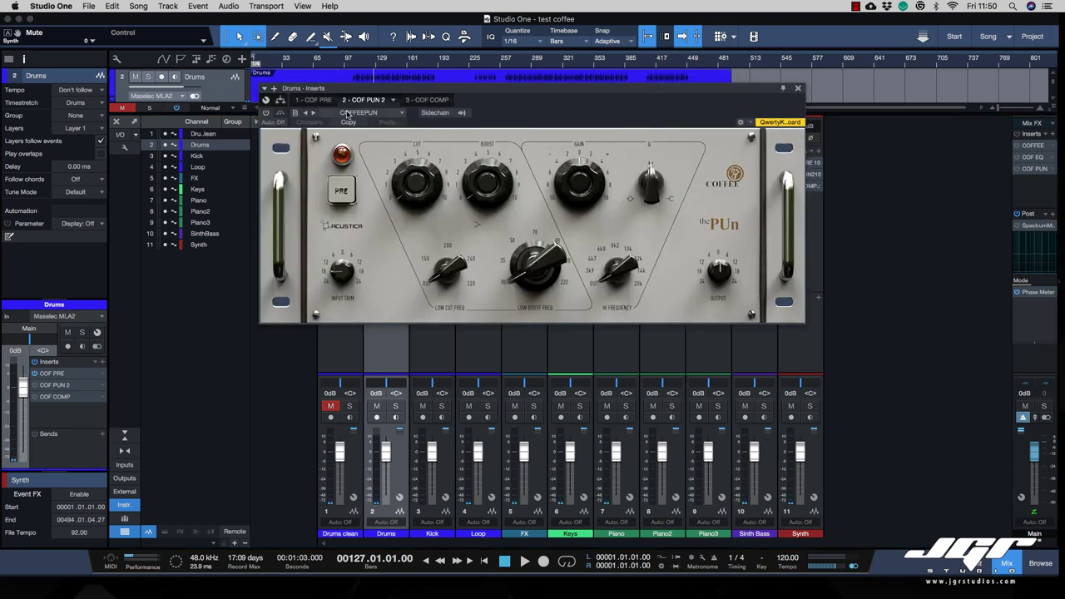
pyautogui.moveTo(348, 89); pyautogui.dragTo(500, 202)
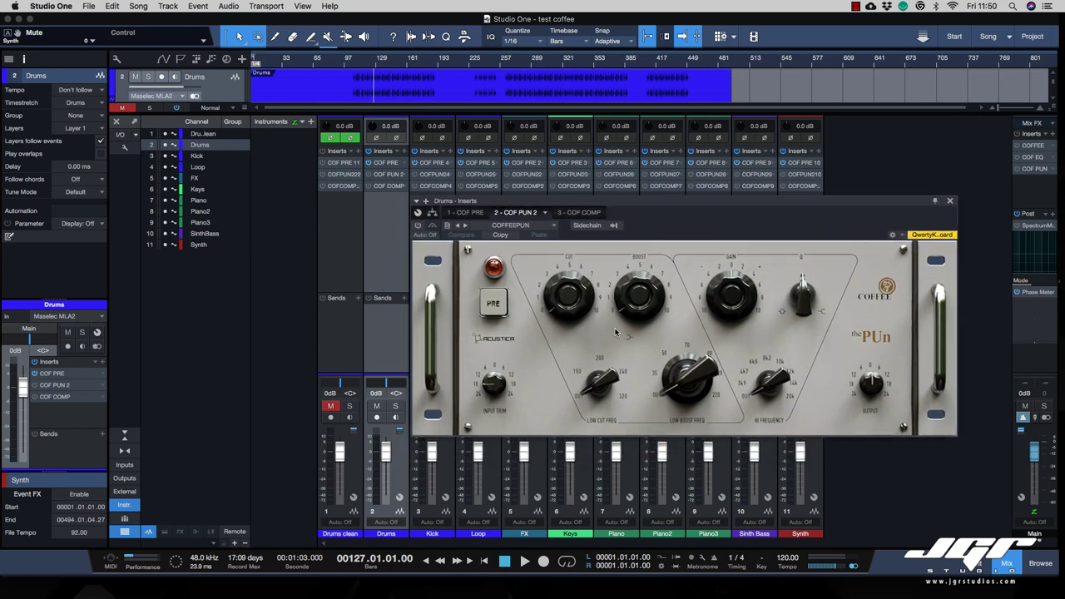
pyautogui.click(494, 305)
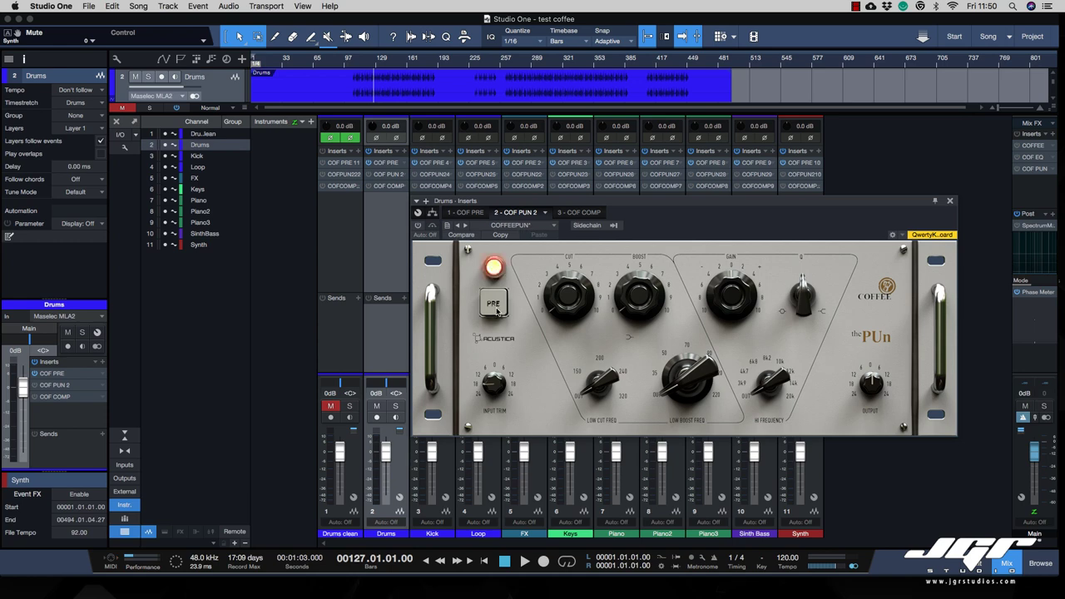
pyautogui.click(497, 310)
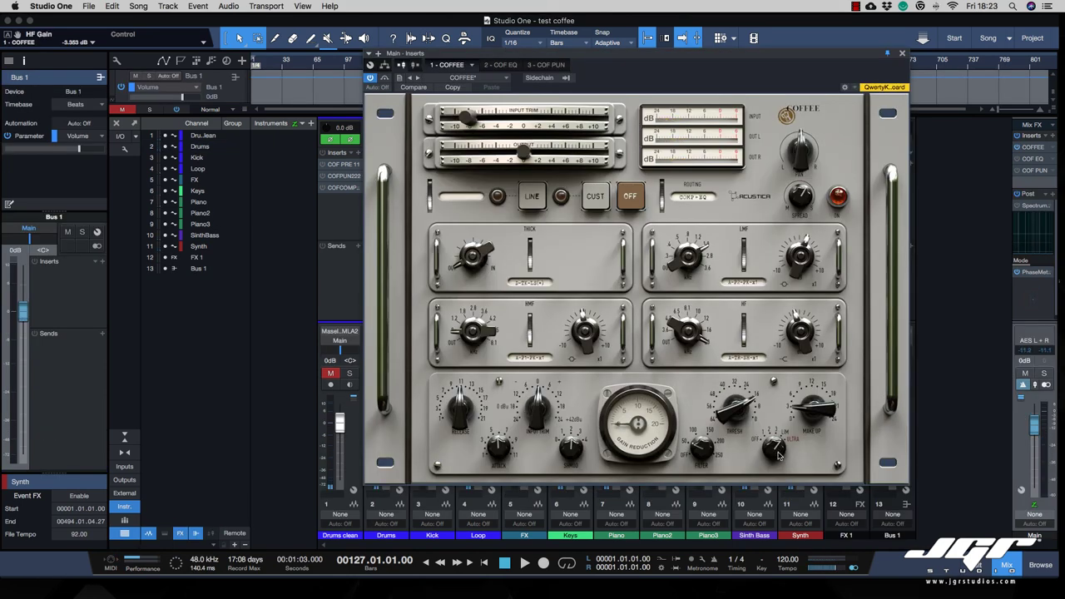
# During playback, set the Main COFFEE compressor's make-up to about 3.4 dB, threshold to about -15.5 dB and SHMOD to about 2.8 ms
pyautogui.press('space')
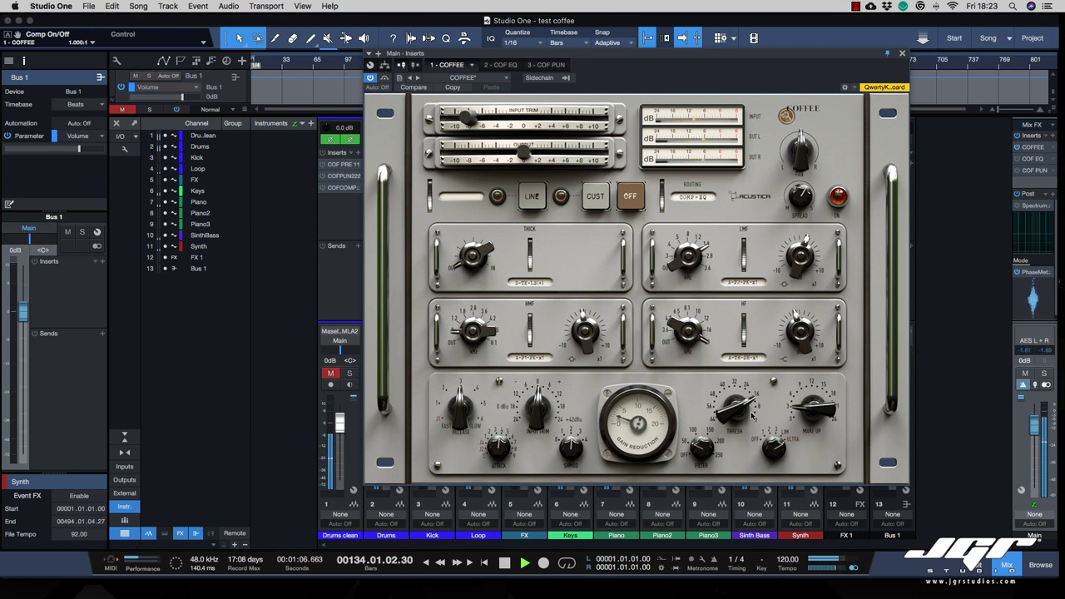
pyautogui.moveTo(826, 414); pyautogui.dragTo(822, 410)
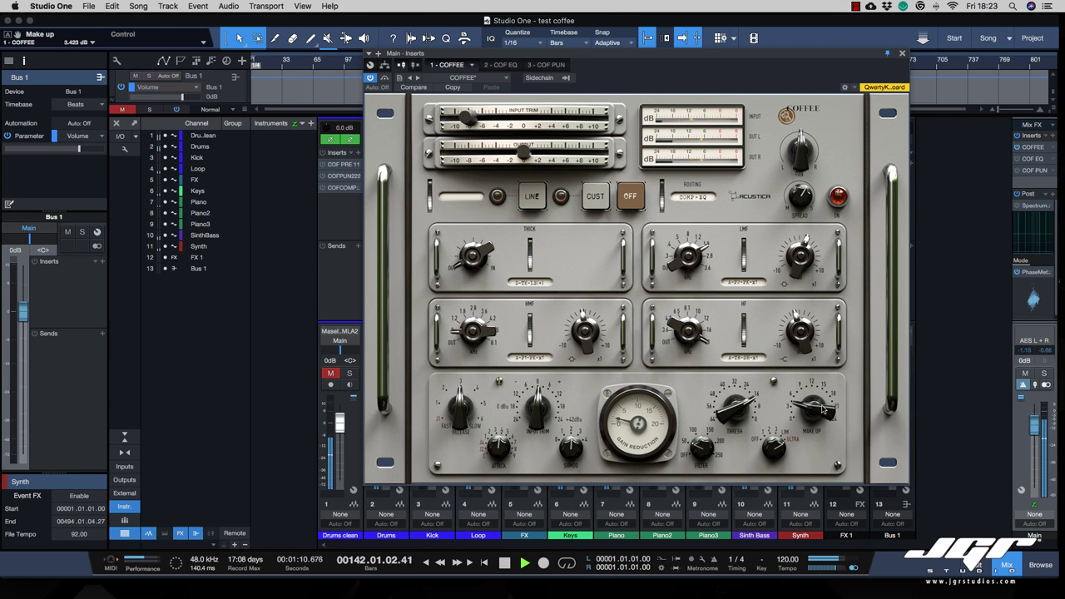
pyautogui.moveTo(733, 413); pyautogui.dragTo(731, 413)
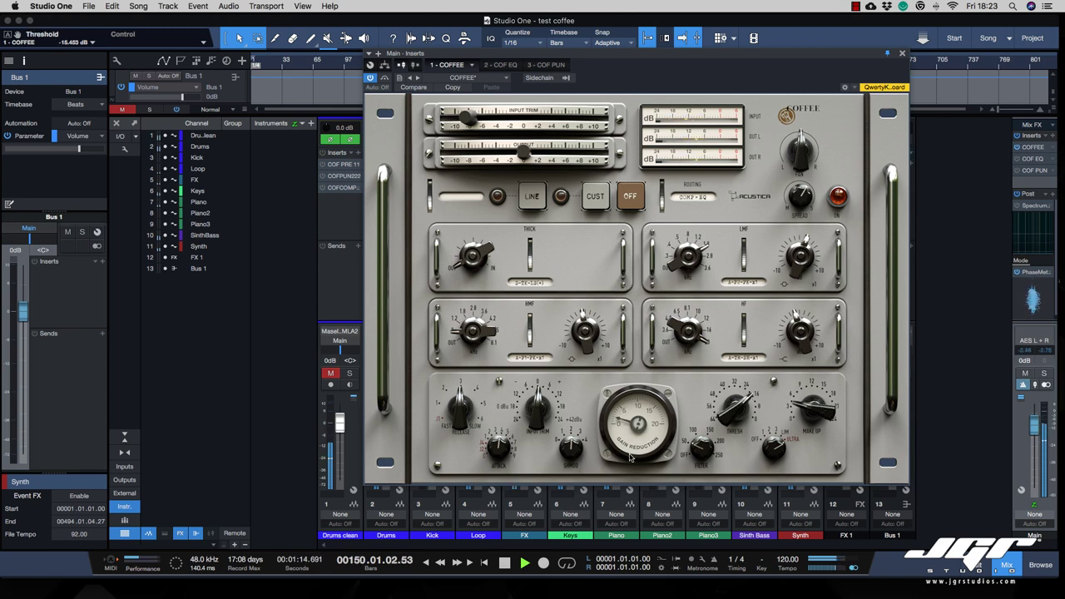
pyautogui.click(572, 456)
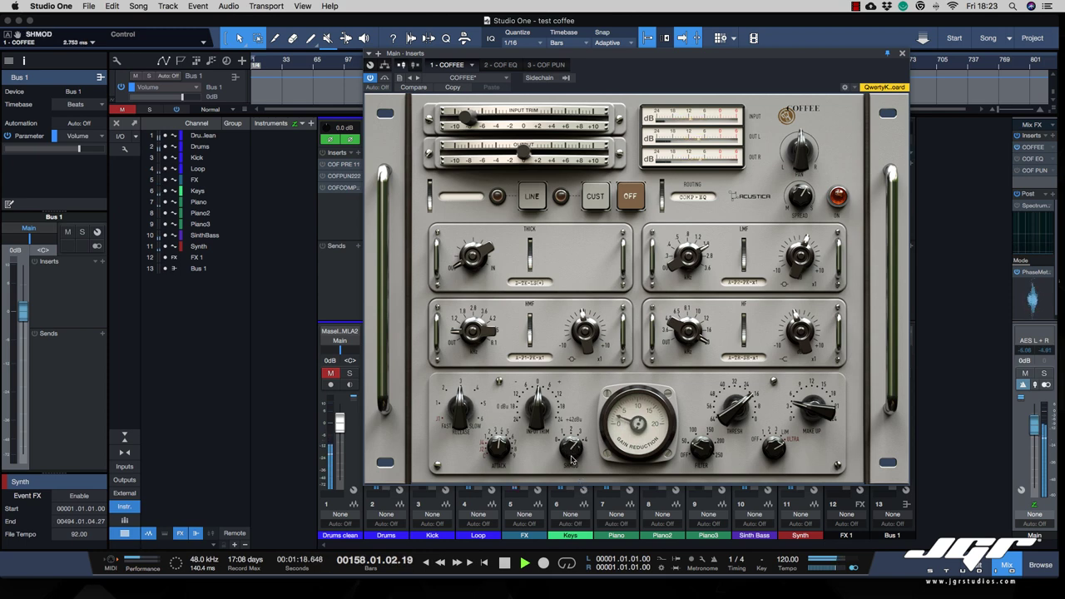
pyautogui.press('space')
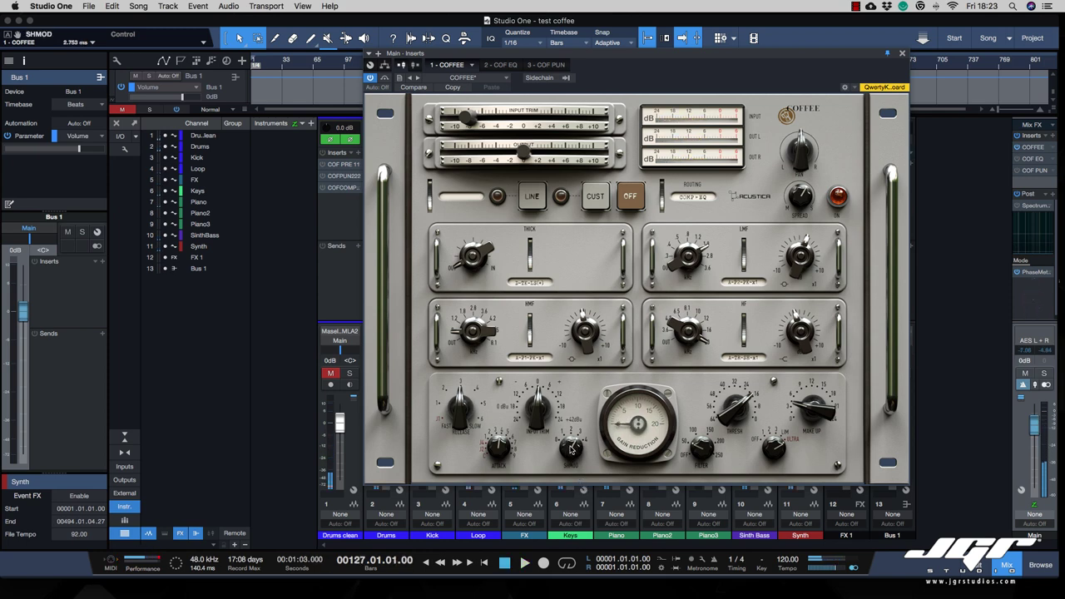
# Restart playback and adjust the input trim of the compressor section in the Main channel's COFFEE
pyautogui.press('space')
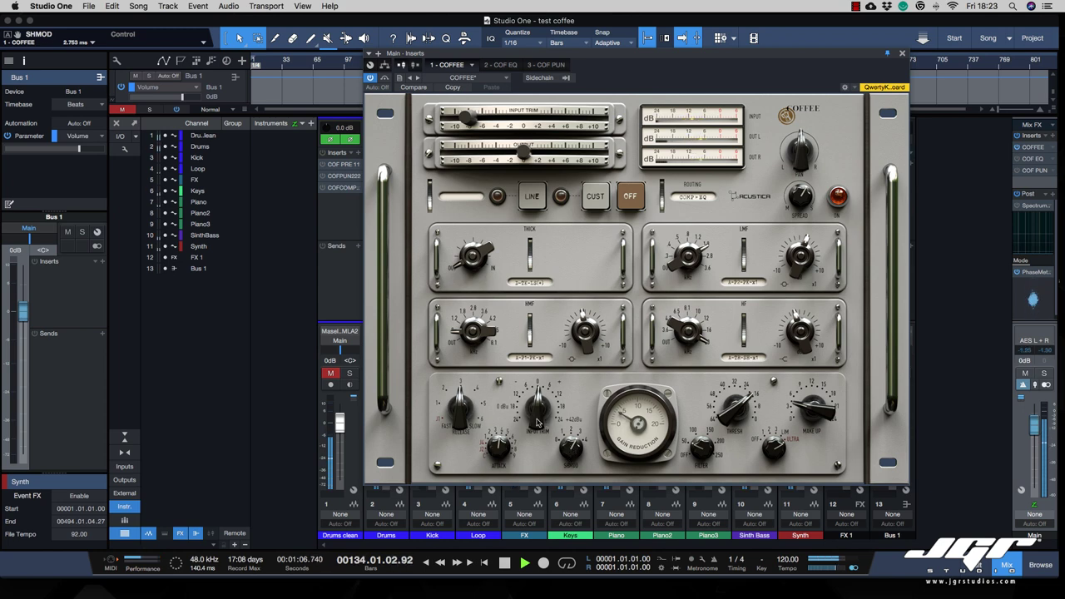
pyautogui.moveTo(538, 423); pyautogui.dragTo(539, 399)
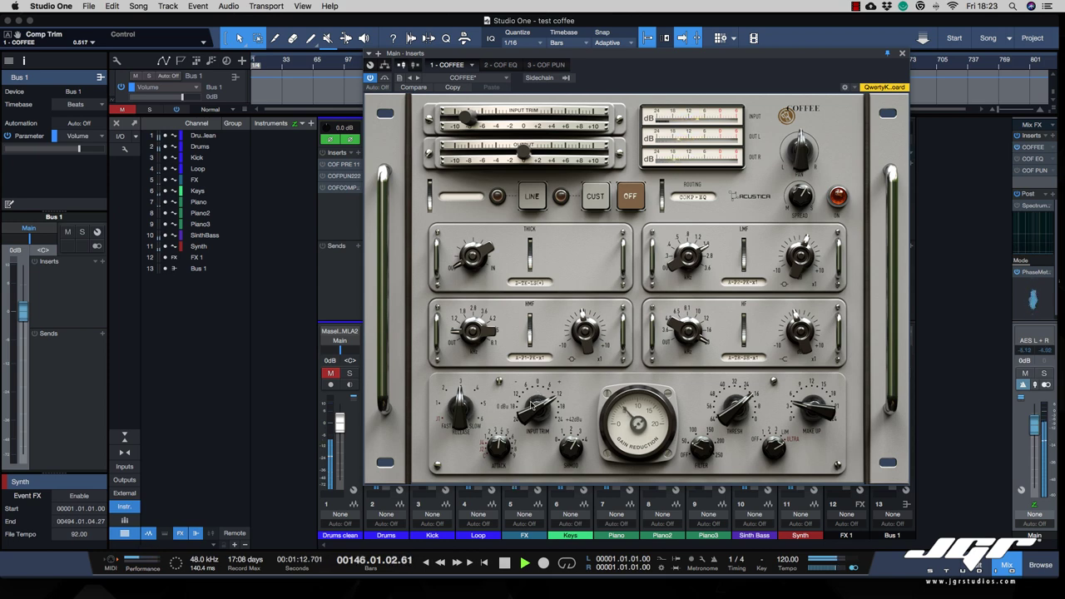
pyautogui.moveTo(538, 402); pyautogui.dragTo(536, 419)
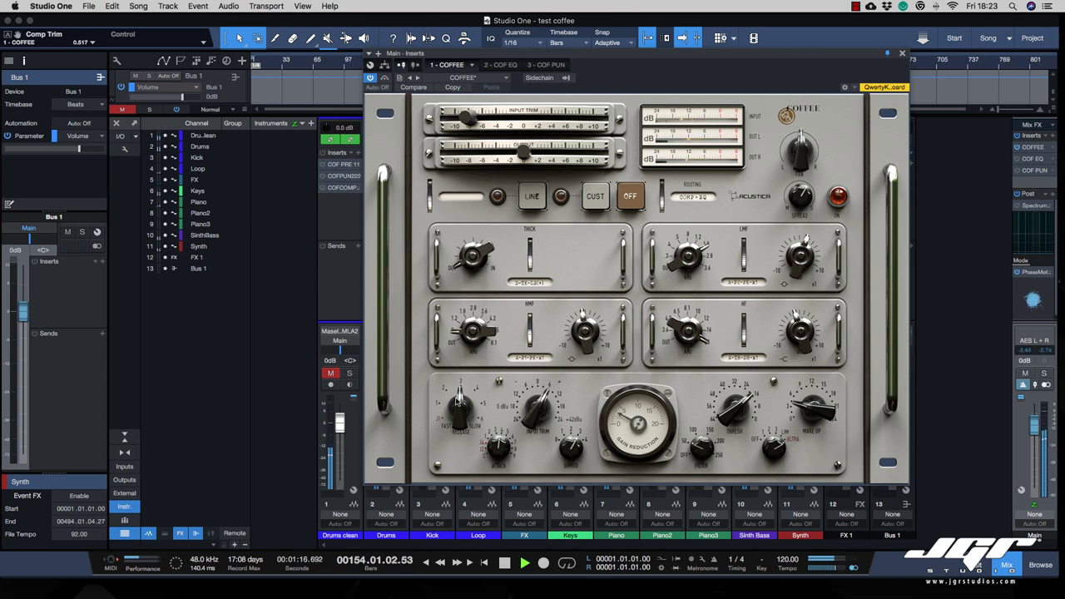
# Adjust the compressor release in Main's COFFEE and compare the mix with the plug-in bypassed and active during playback
pyautogui.moveTo(459, 399); pyautogui.dragTo(461, 410)
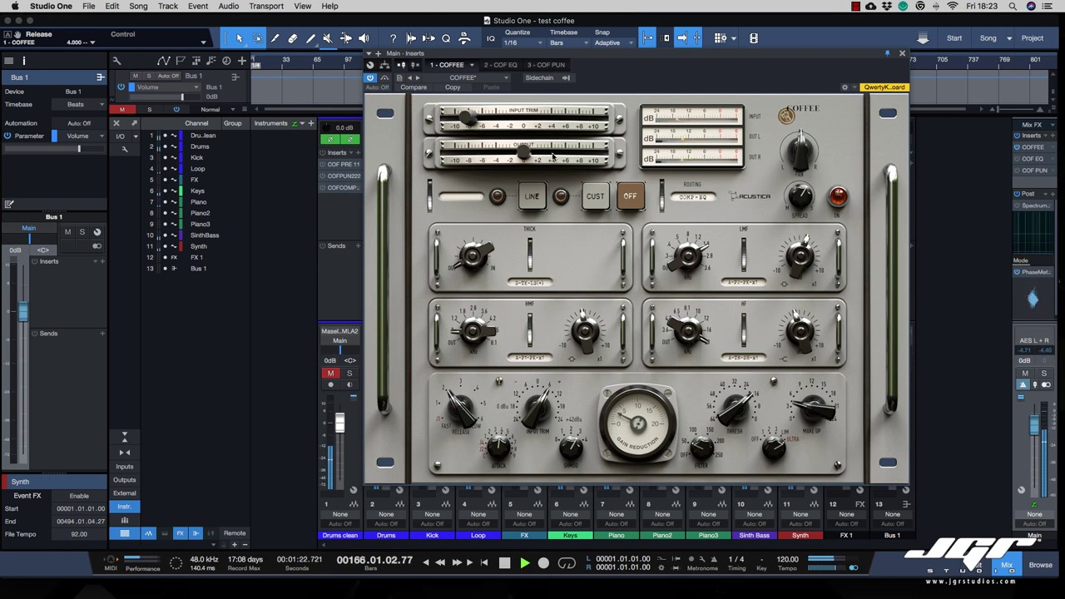
pyautogui.click(384, 77)
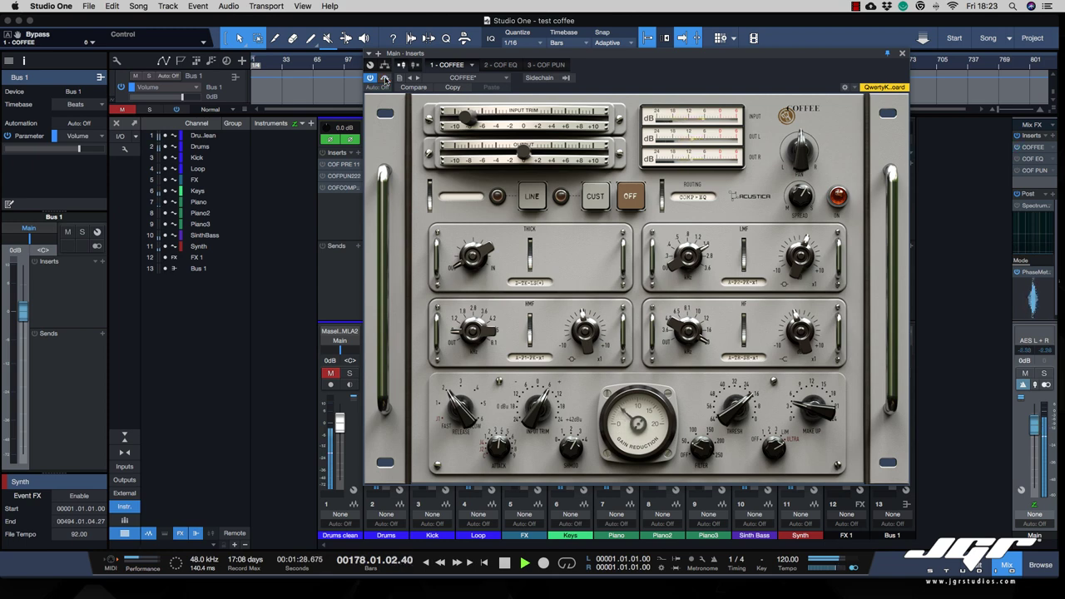
pyautogui.click(384, 78)
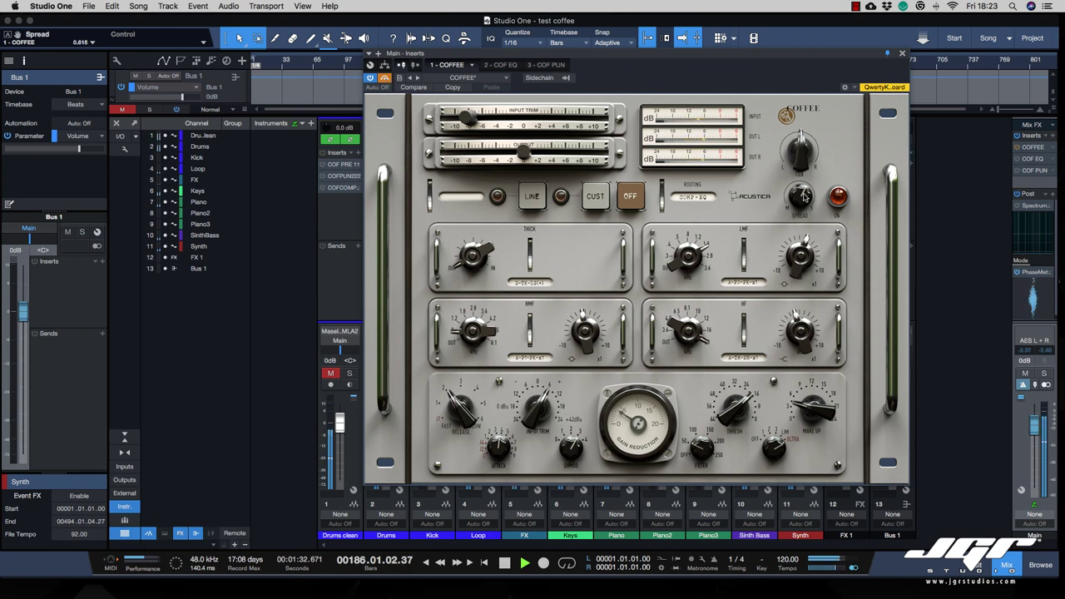
pyautogui.click(385, 78)
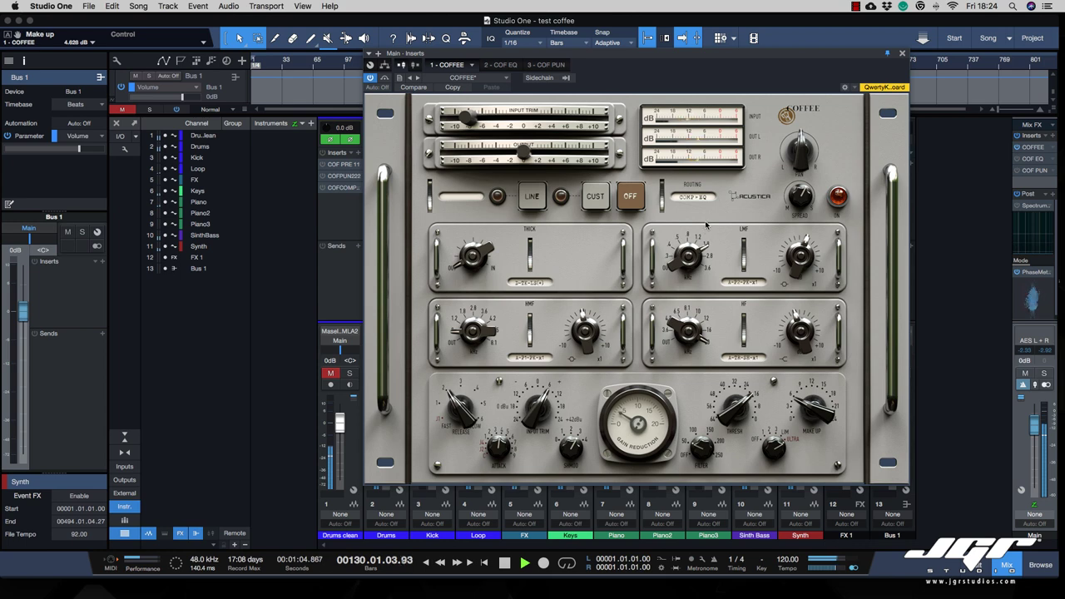
pyautogui.click(385, 78)
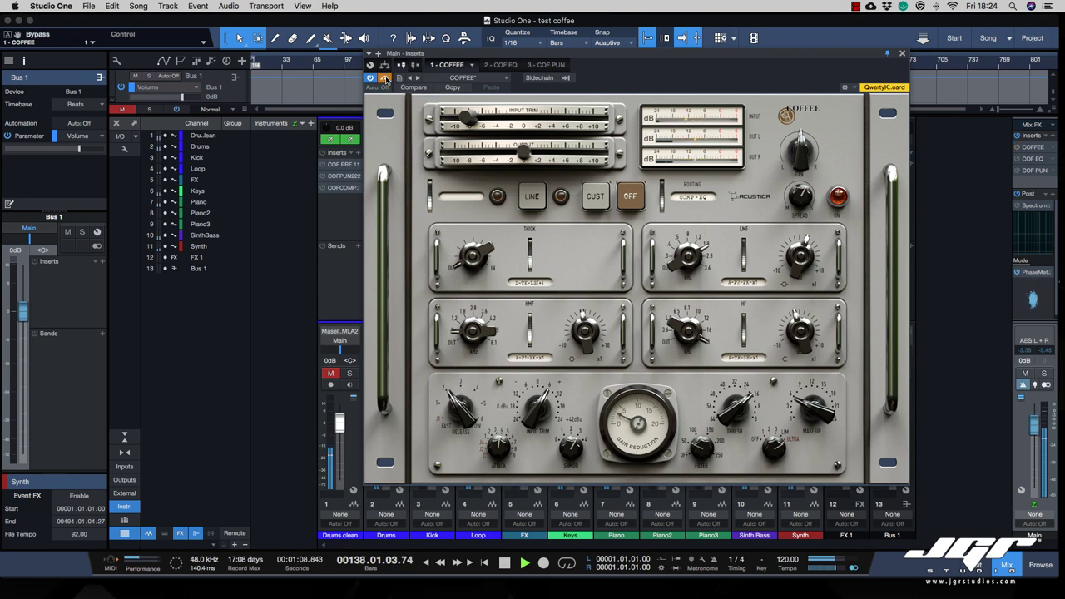
pyautogui.click(384, 78)
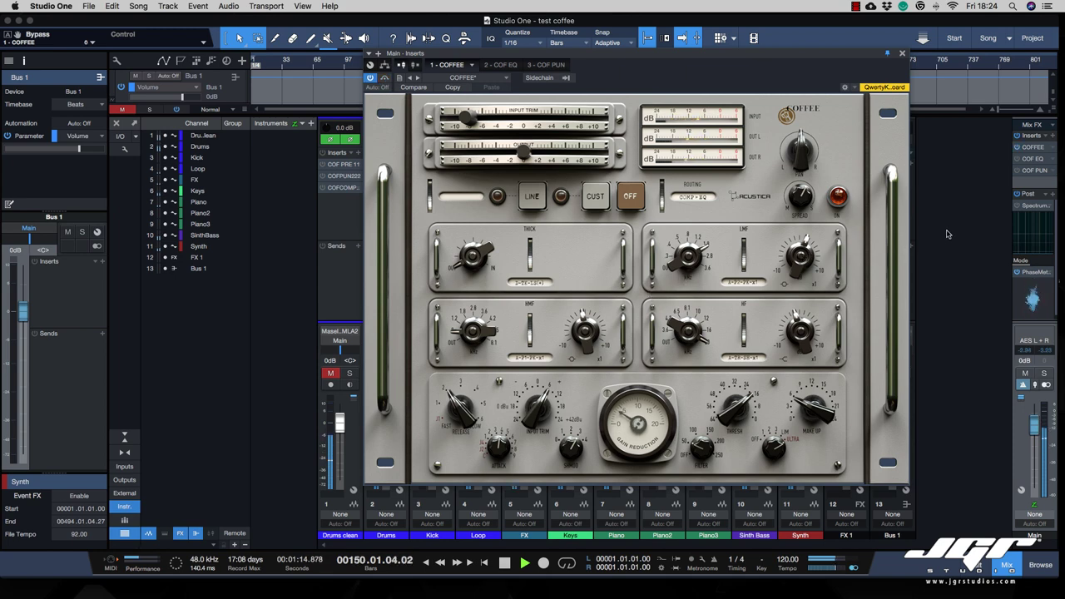
# Open the Main channel's COF PUN, set its low cut frequency to 150, raise the low boost and set the low boost frequency to 35
pyautogui.click(1034, 171)
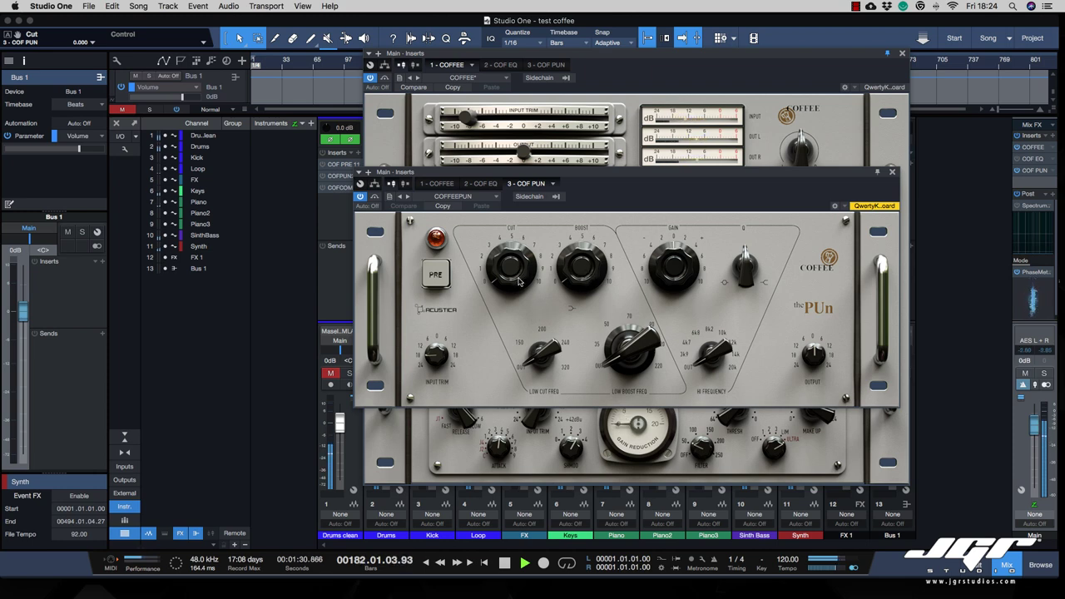
pyautogui.moveTo(540, 352); pyautogui.dragTo(540, 333)
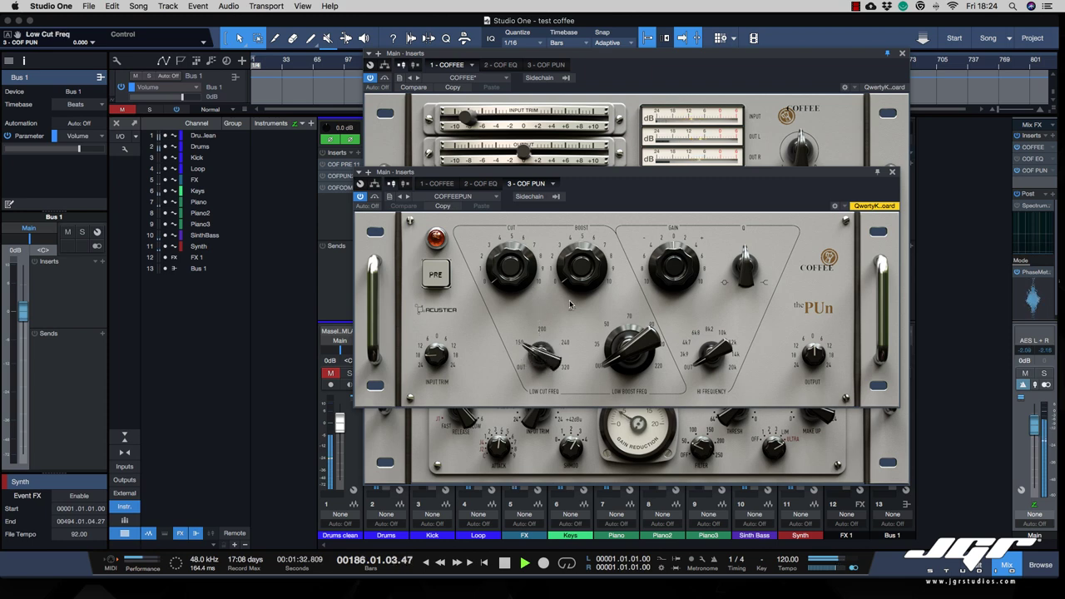
pyautogui.moveTo(582, 274); pyautogui.dragTo(582, 266)
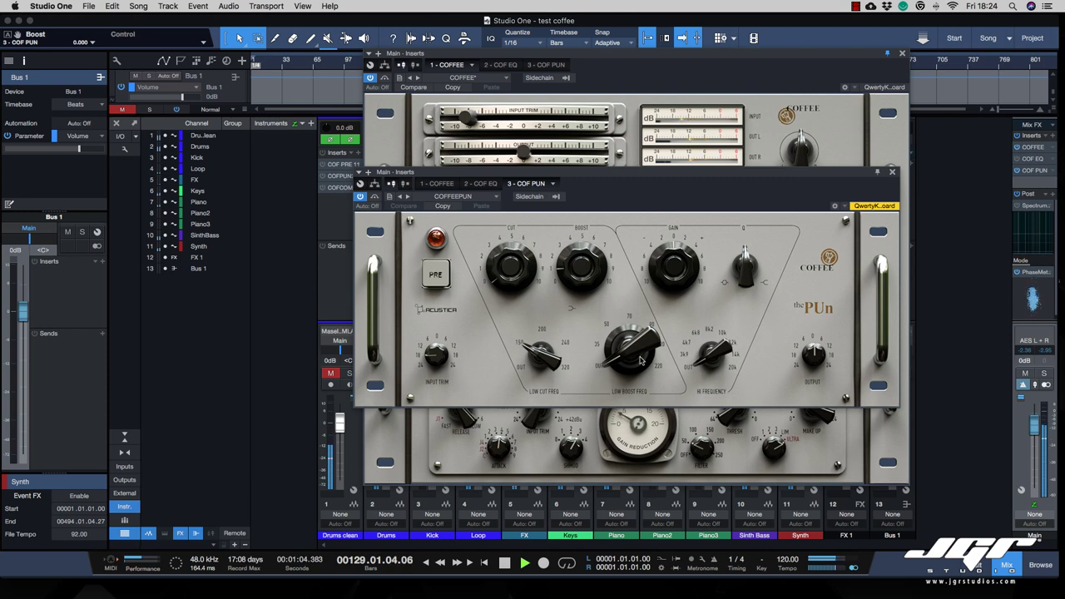
pyautogui.moveTo(641, 360); pyautogui.dragTo(630, 340)
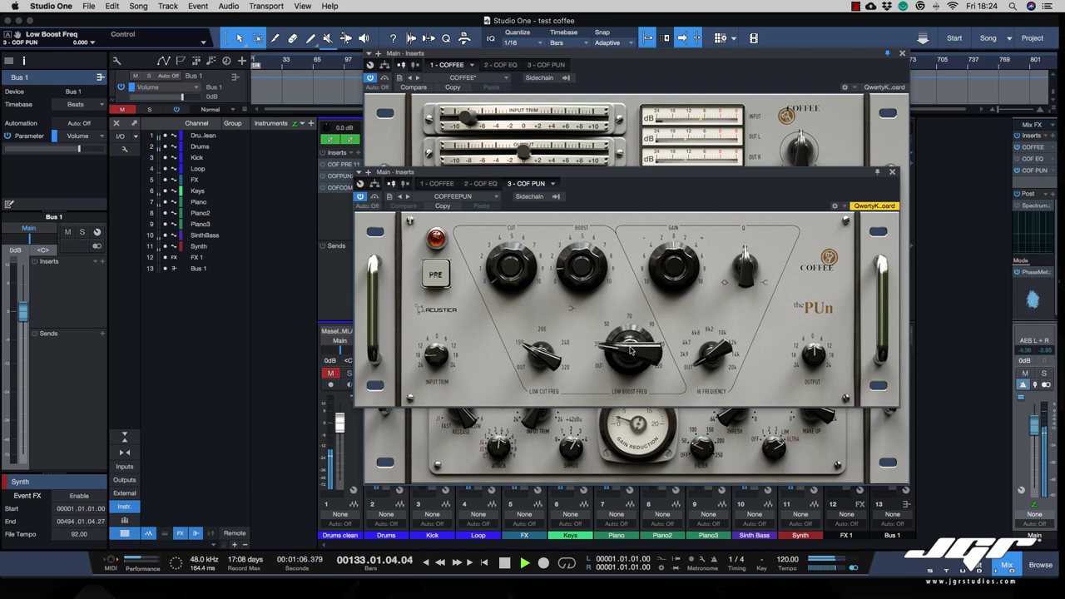
# Adjust COF PUN's high frequency, gain and Q, and compare the mix with the plug-in bypassed and active
pyautogui.moveTo(714, 364); pyautogui.dragTo(680, 257)
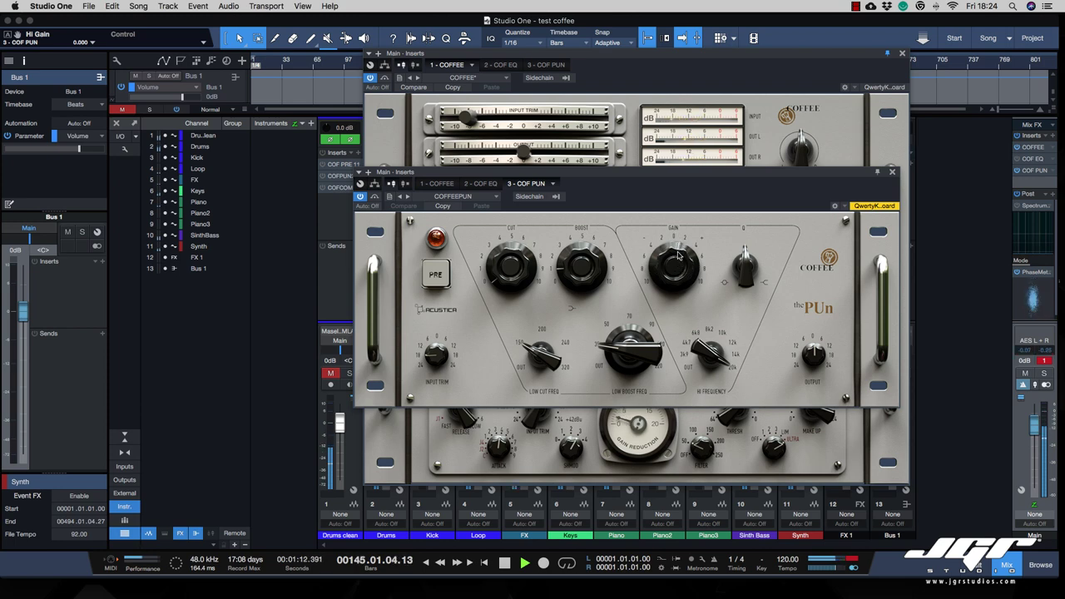
pyautogui.moveTo(748, 283); pyautogui.dragTo(749, 292)
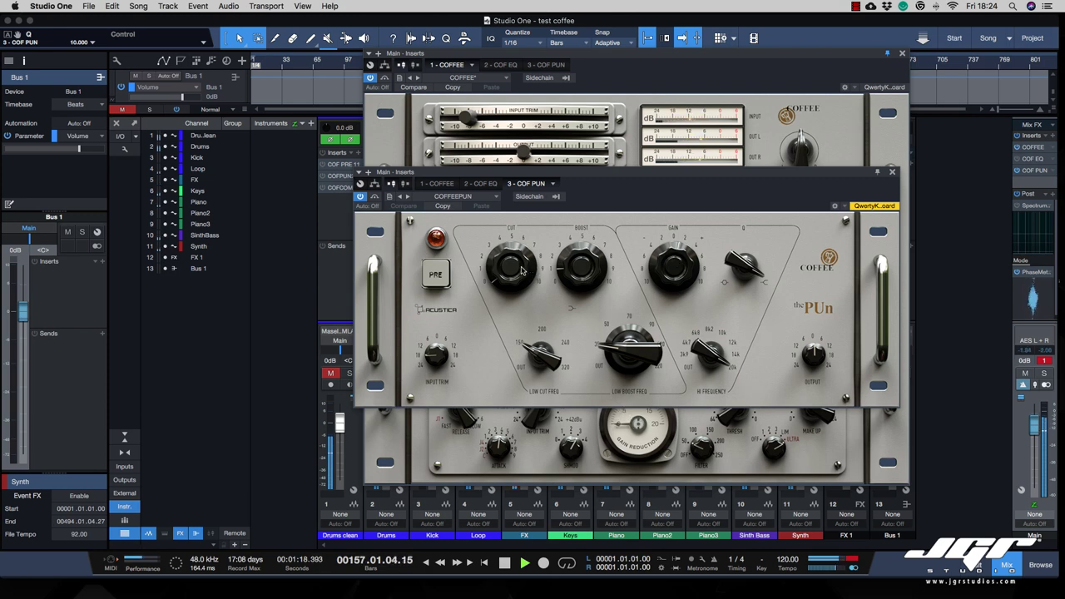
pyautogui.click(374, 198)
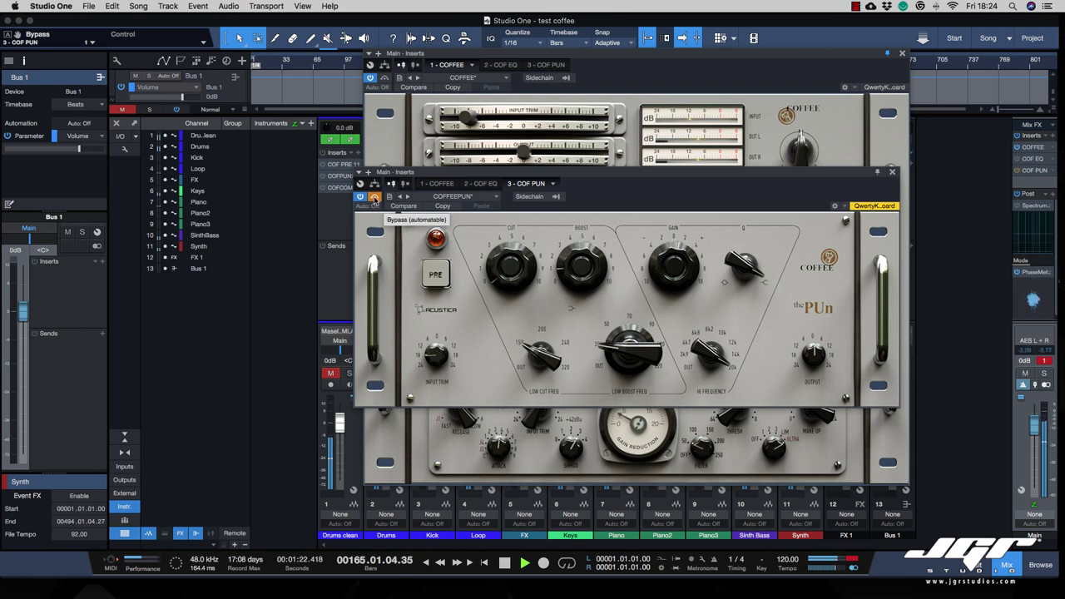
pyautogui.click(374, 198)
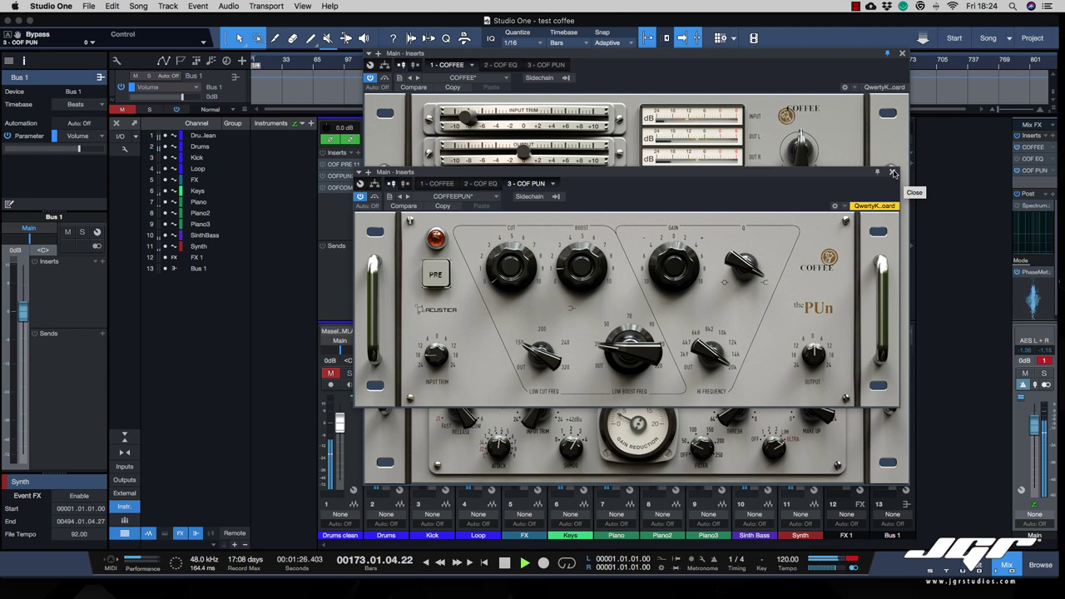
# Show Main's COF EQ in a repositioned insert window and enable its high-pass filter at 20 Hz
pyautogui.click(1031, 159)
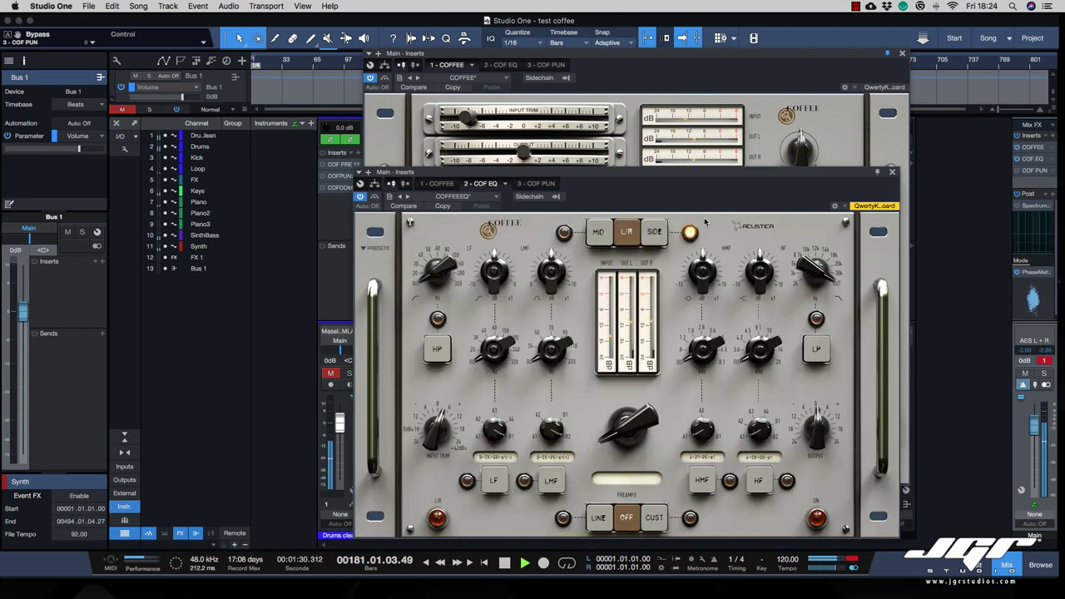
pyautogui.moveTo(695, 174); pyautogui.dragTo(674, 63)
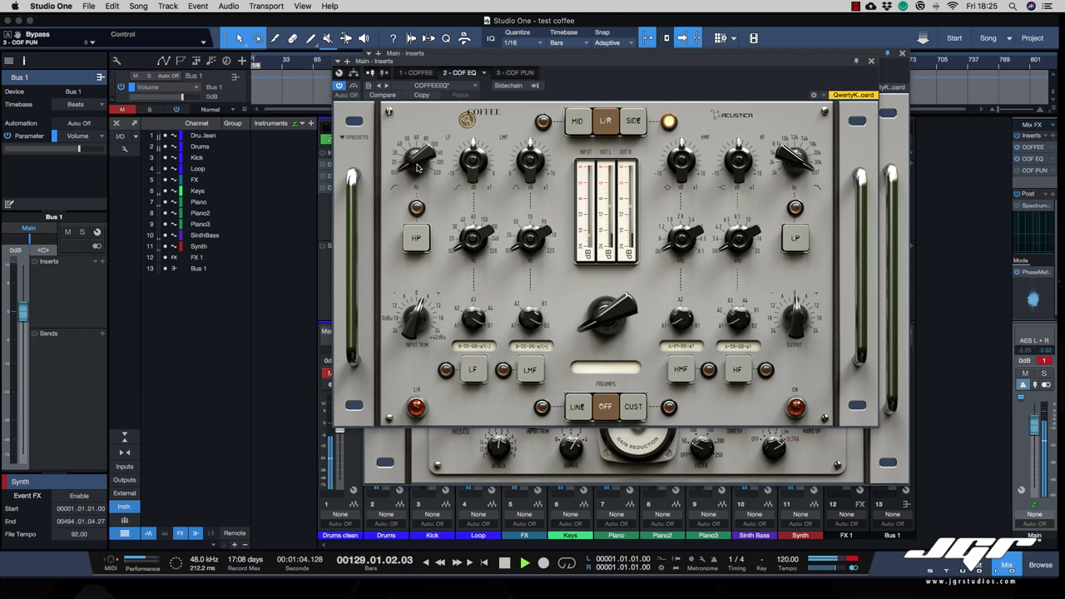
pyautogui.click(420, 243)
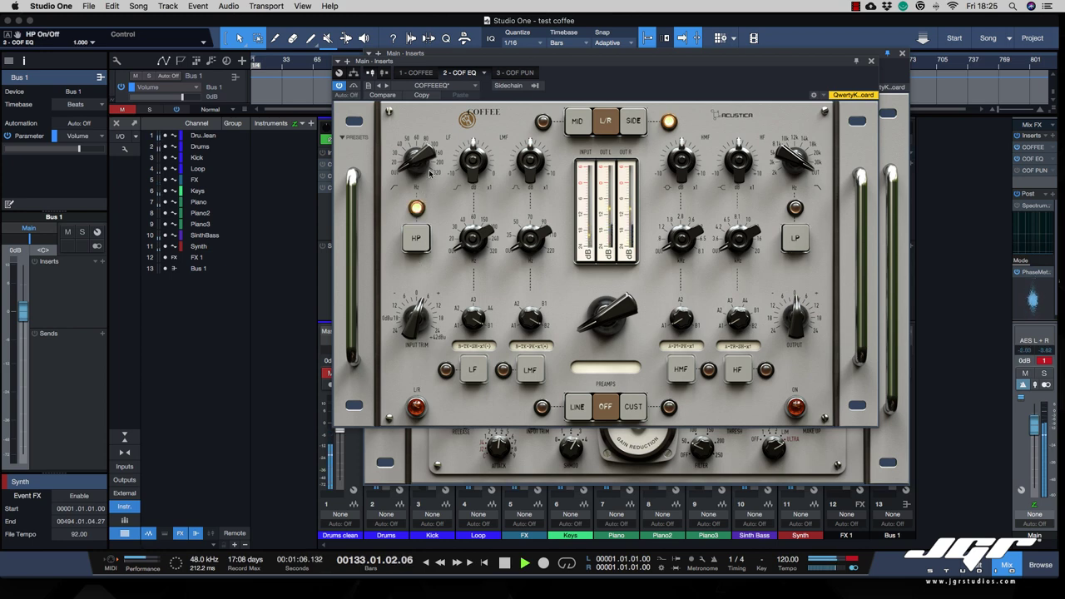
pyautogui.moveTo(428, 169); pyautogui.dragTo(420, 212)
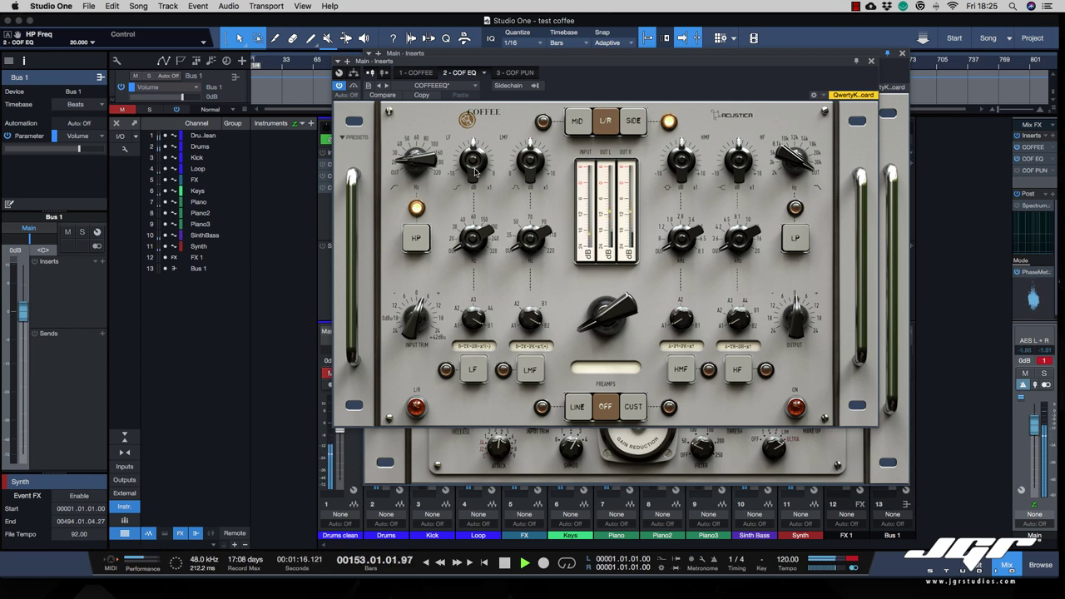
# Reposition the COF EQ window, resume playback and adjust the LF band's frequency and gain
pyautogui.moveTo(466, 64); pyautogui.dragTo(515, 99)
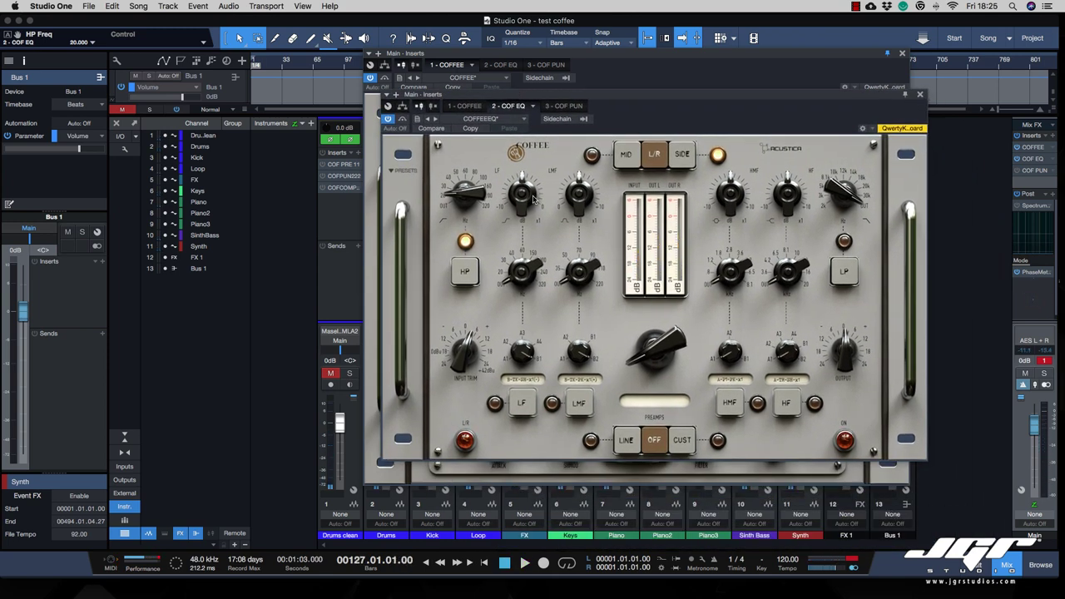
pyautogui.press('space')
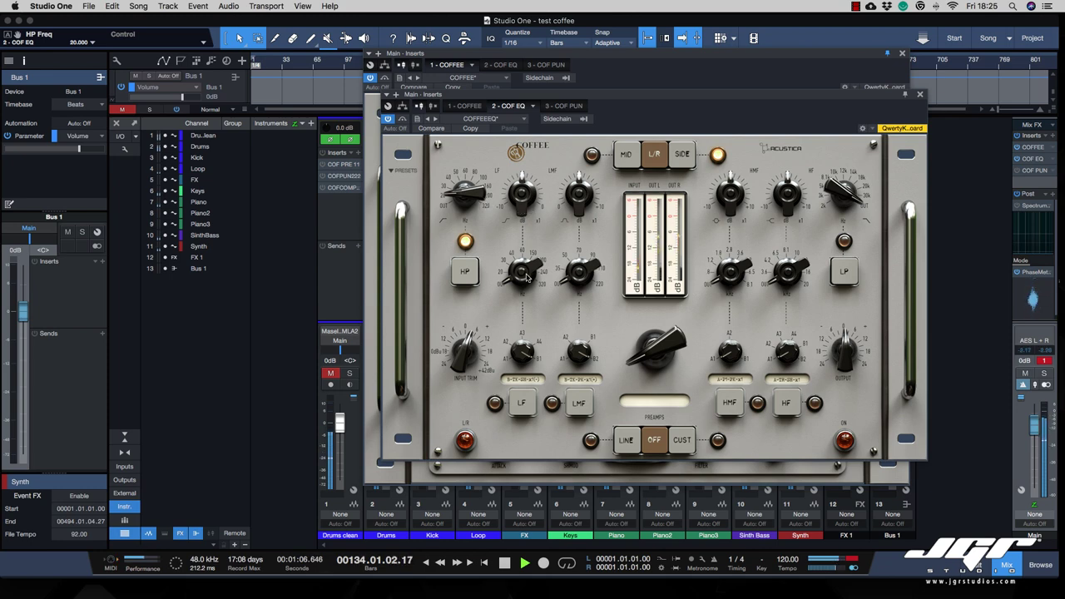
pyautogui.moveTo(527, 278); pyautogui.dragTo(526, 265)
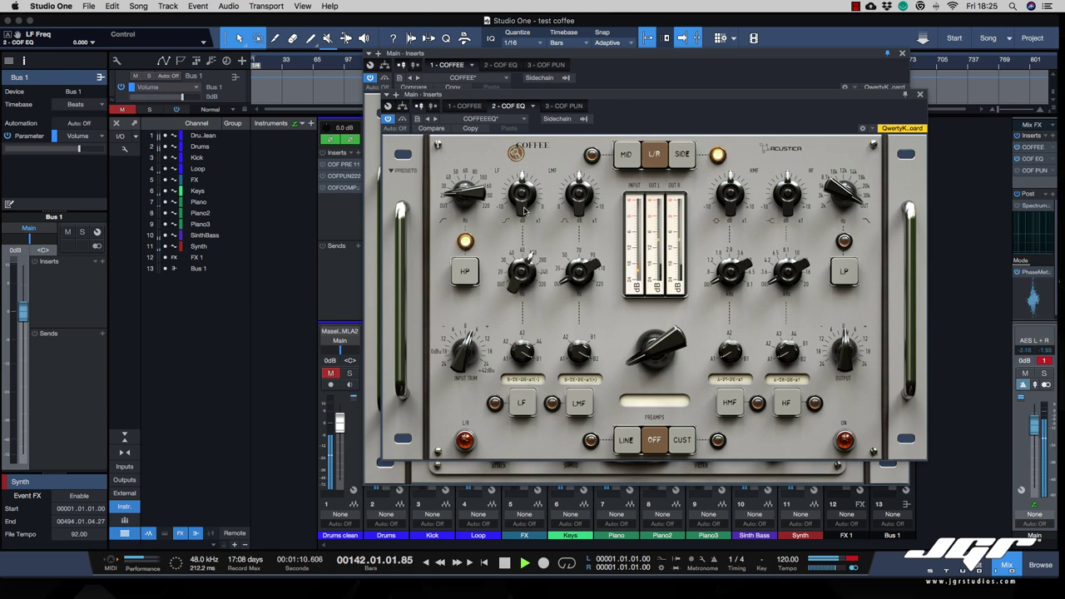
pyautogui.moveTo(524, 210); pyautogui.dragTo(522, 200)
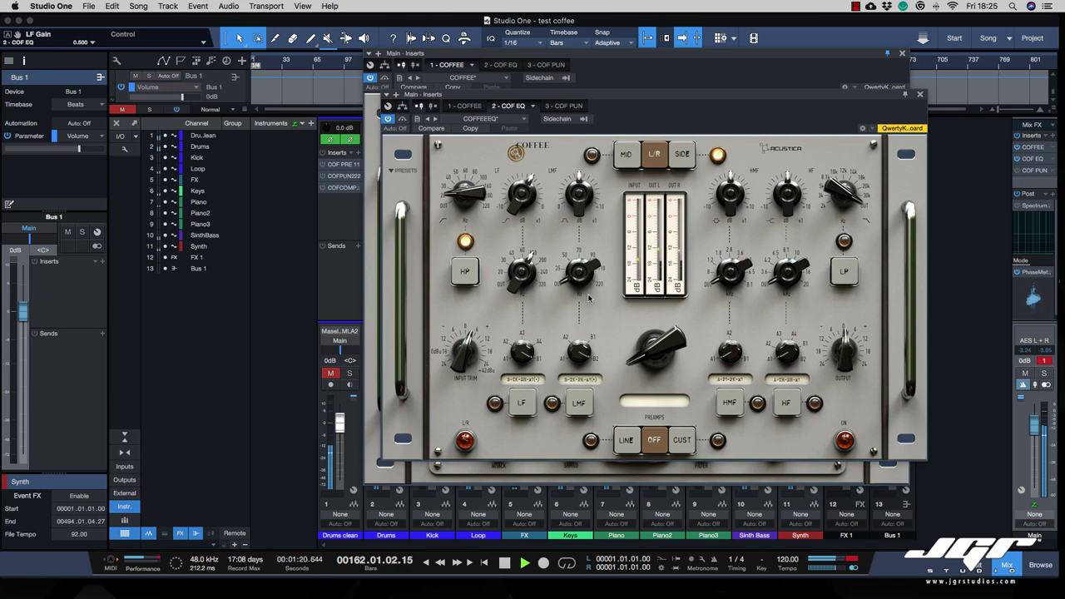
# Adjust the COF EQ's LMF frequency and gain, and readjust the LF band's frequency
pyautogui.moveTo(579, 280); pyautogui.dragTo(579, 273)
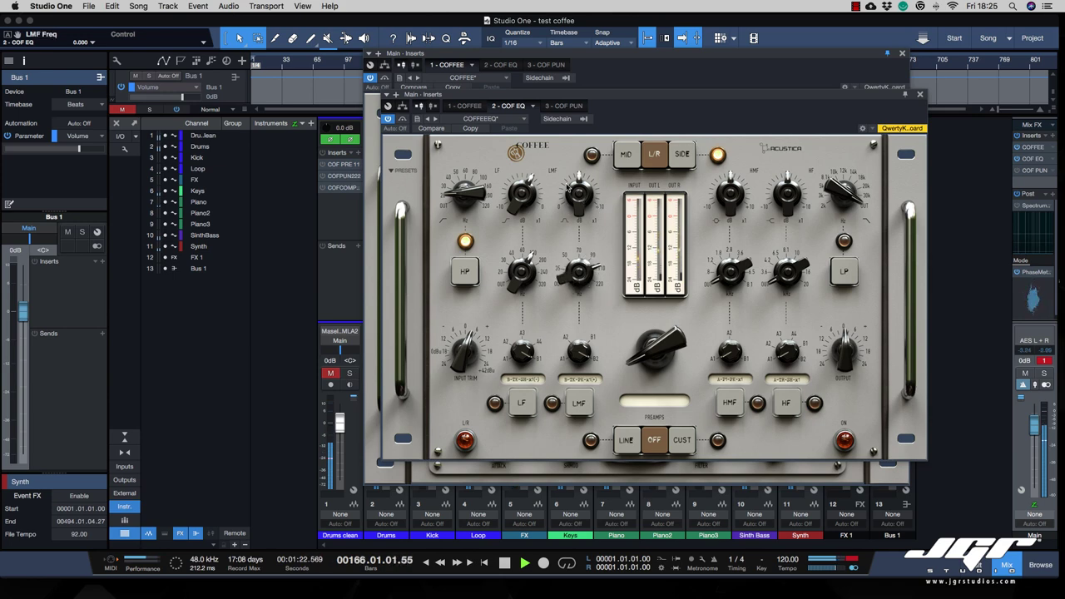
pyautogui.click(577, 271)
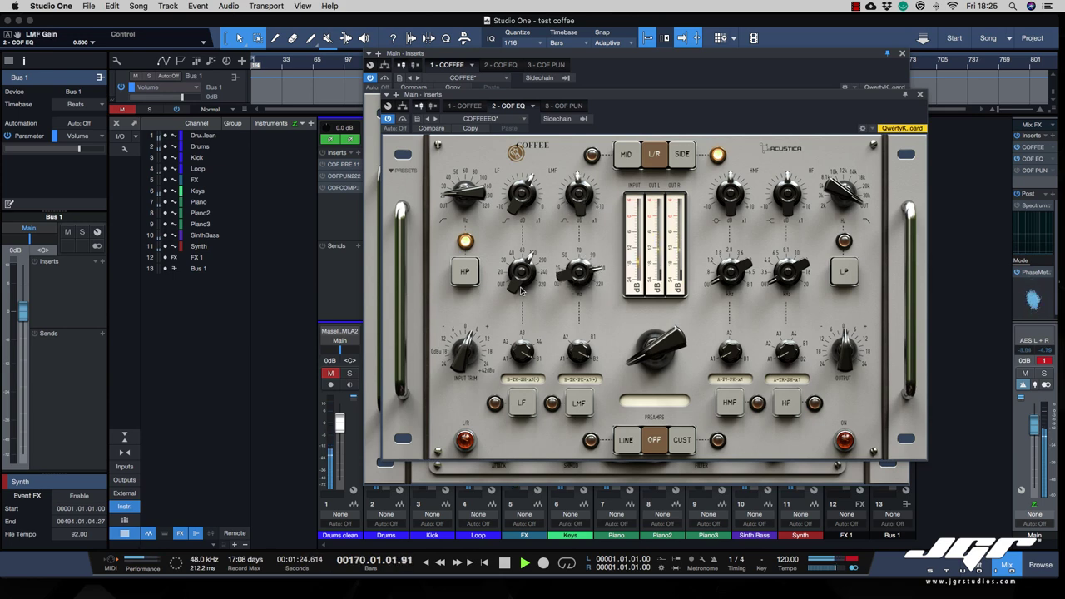
pyautogui.moveTo(522, 290); pyautogui.dragTo(522, 264)
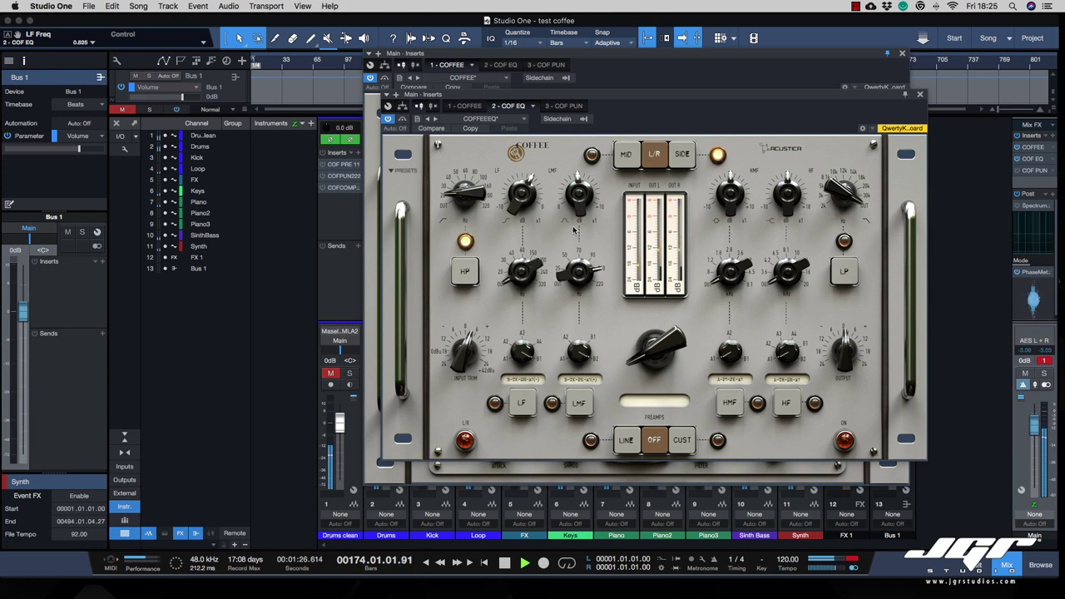
pyautogui.moveTo(578, 186); pyautogui.dragTo(575, 188)
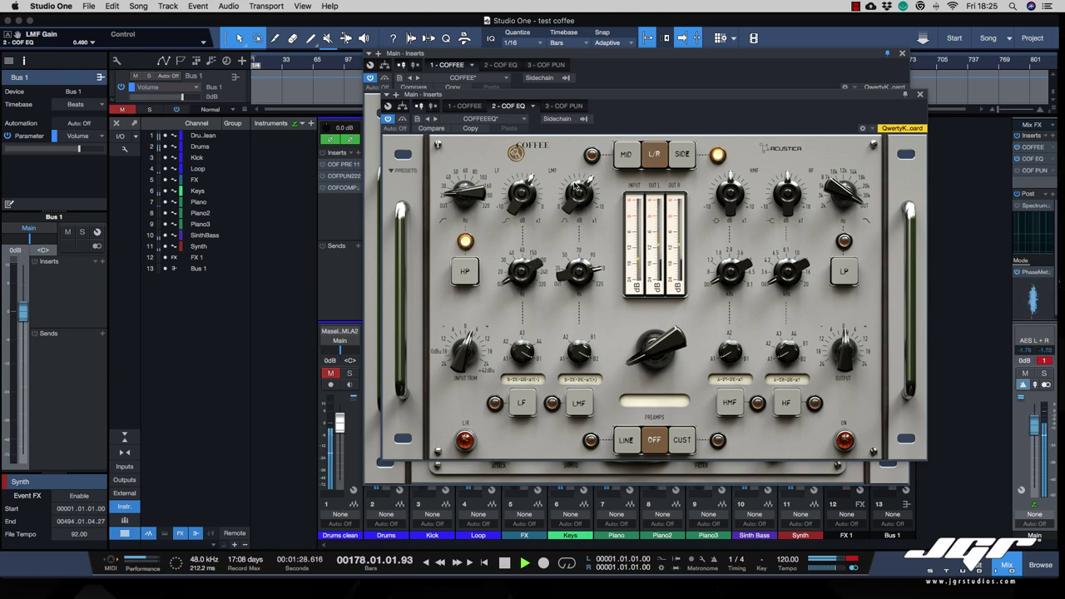
# Restart playback, switch the COF EQ encoding to MID and change the LMF gain
pyautogui.press('space')
pyautogui.press('space')
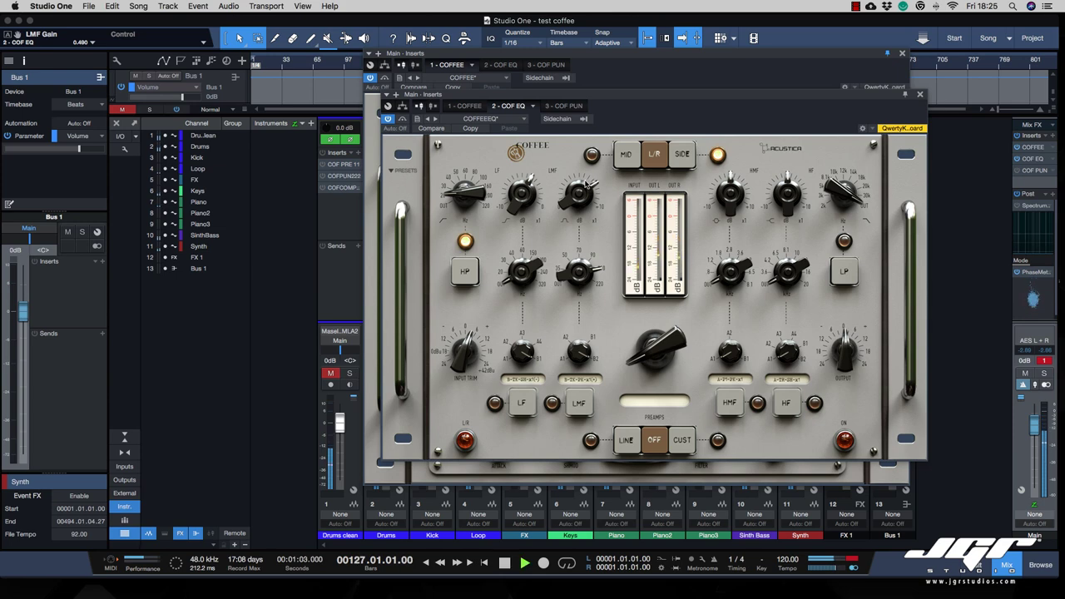
pyautogui.click(626, 154)
pyautogui.moveTo(577, 204); pyautogui.dragTo(577, 191)
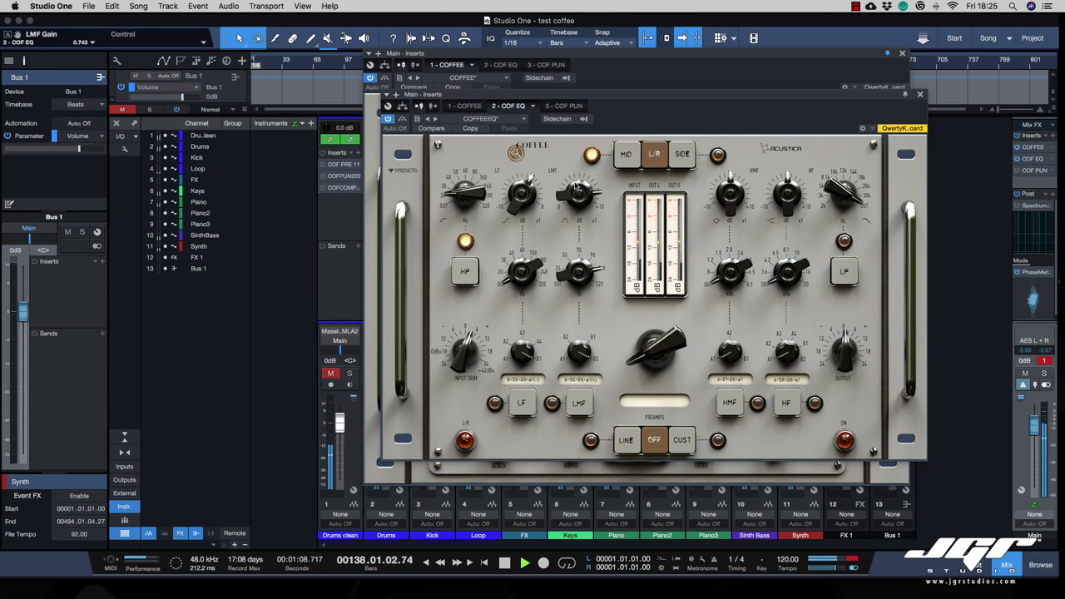
# Switch the COF EQ encoding to SIDE and adjust the HMF frequency and HF gain
pyautogui.click(687, 164)
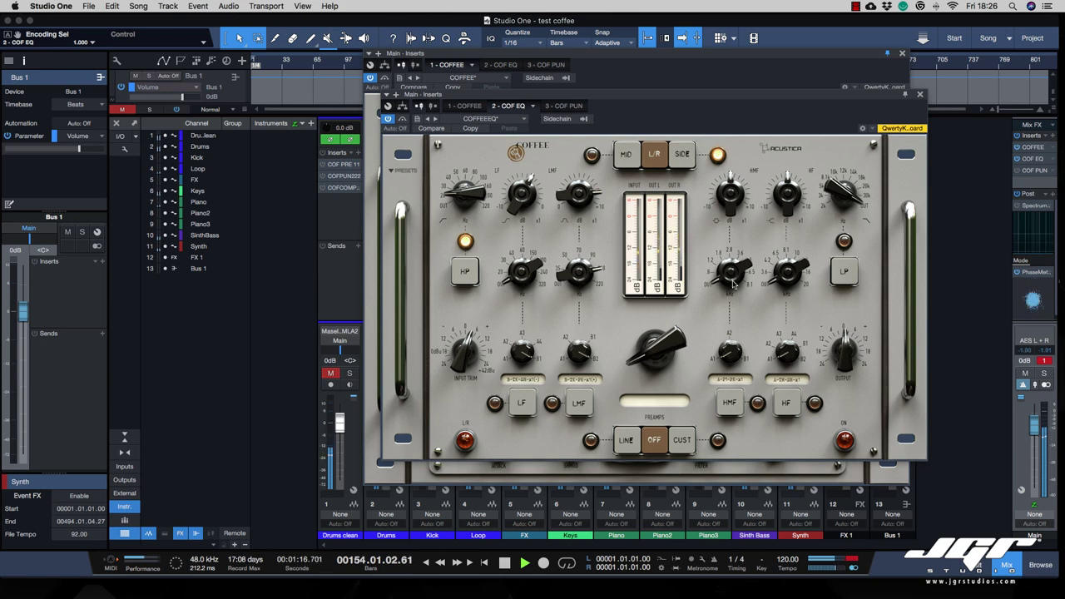
pyautogui.moveTo(734, 284); pyautogui.dragTo(735, 269)
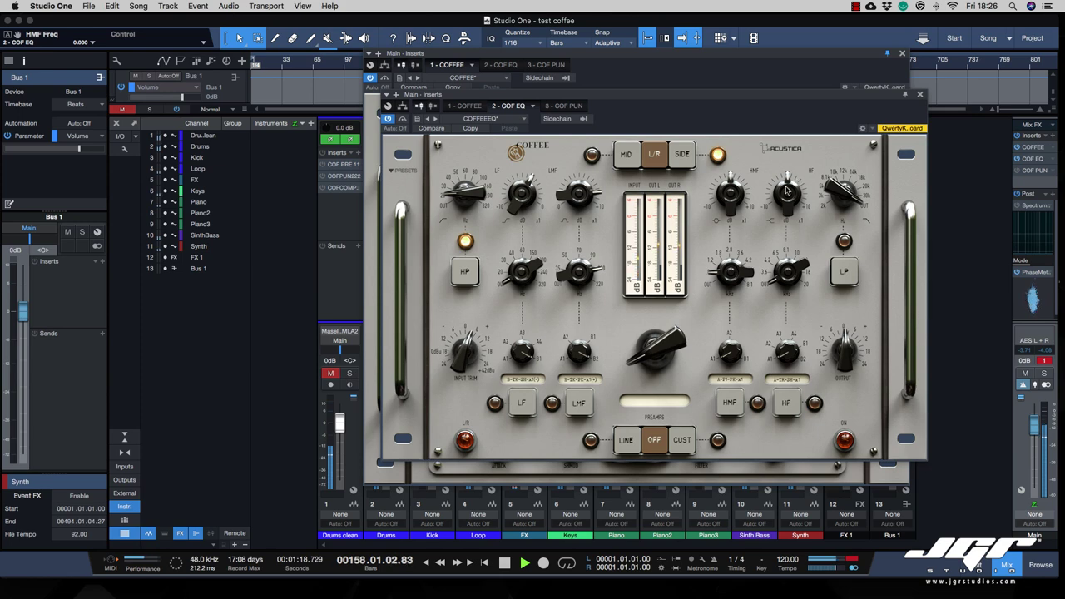
pyautogui.scroll(-4, 787, 190)
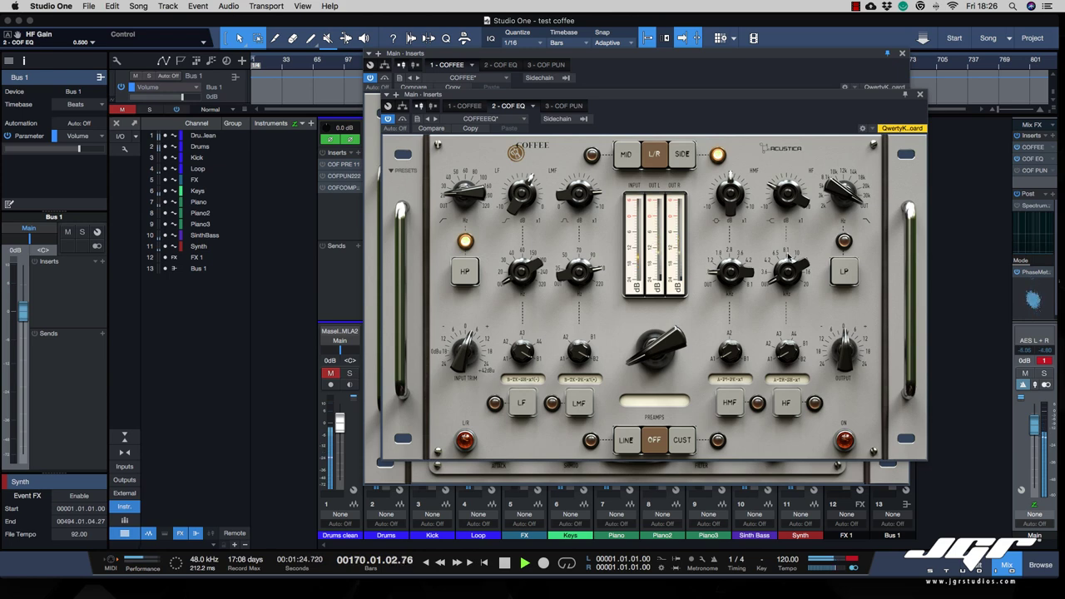
# Audition the COF EQ low-pass filter by toggling it on and off, and switch the encoding to MID
pyautogui.click(846, 281)
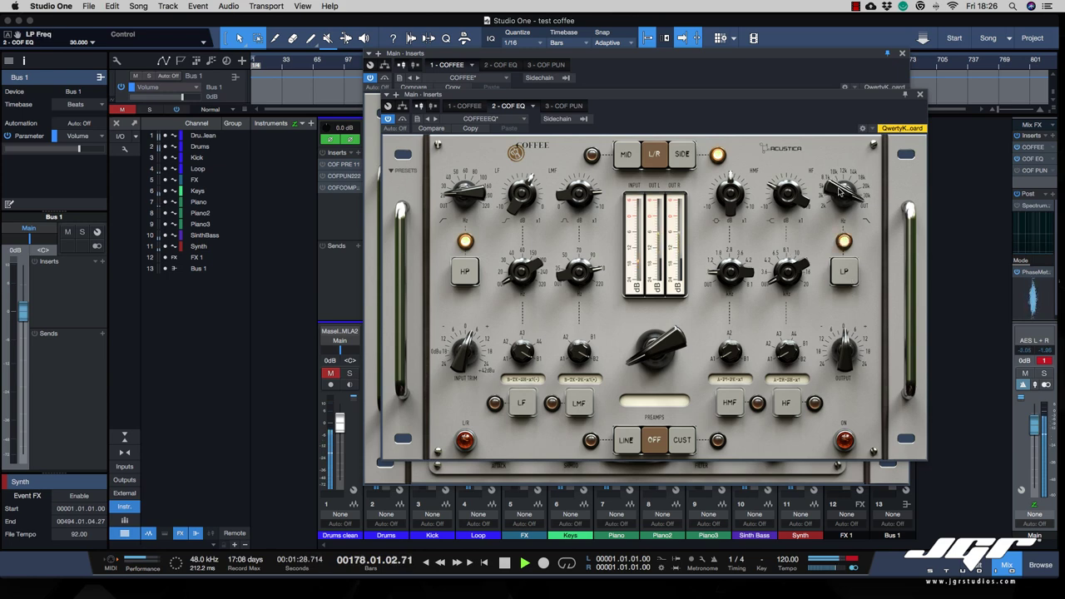
pyautogui.click(848, 281)
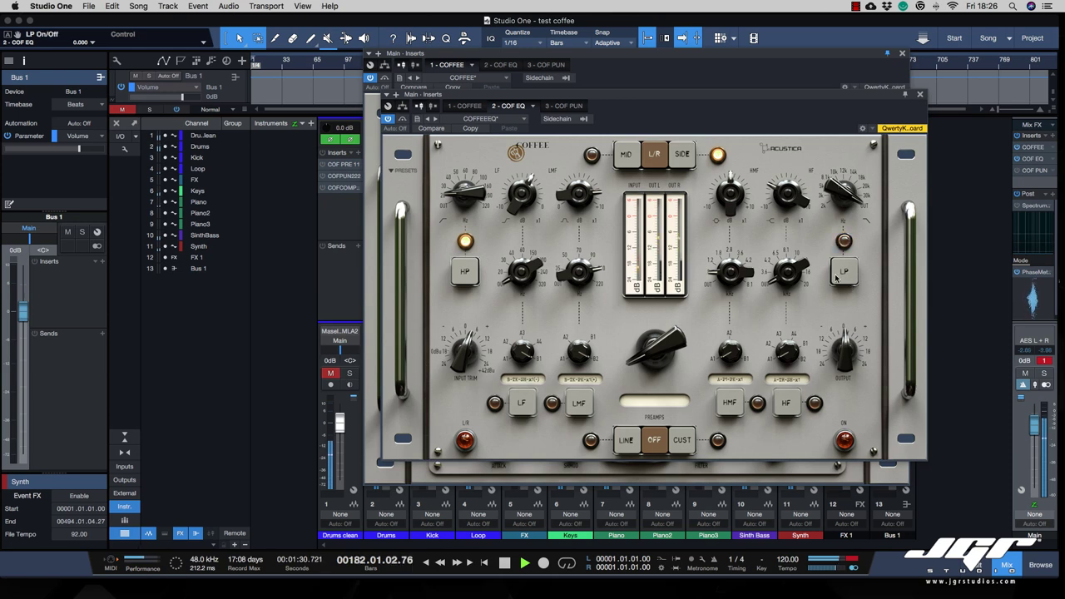
pyautogui.click(625, 154)
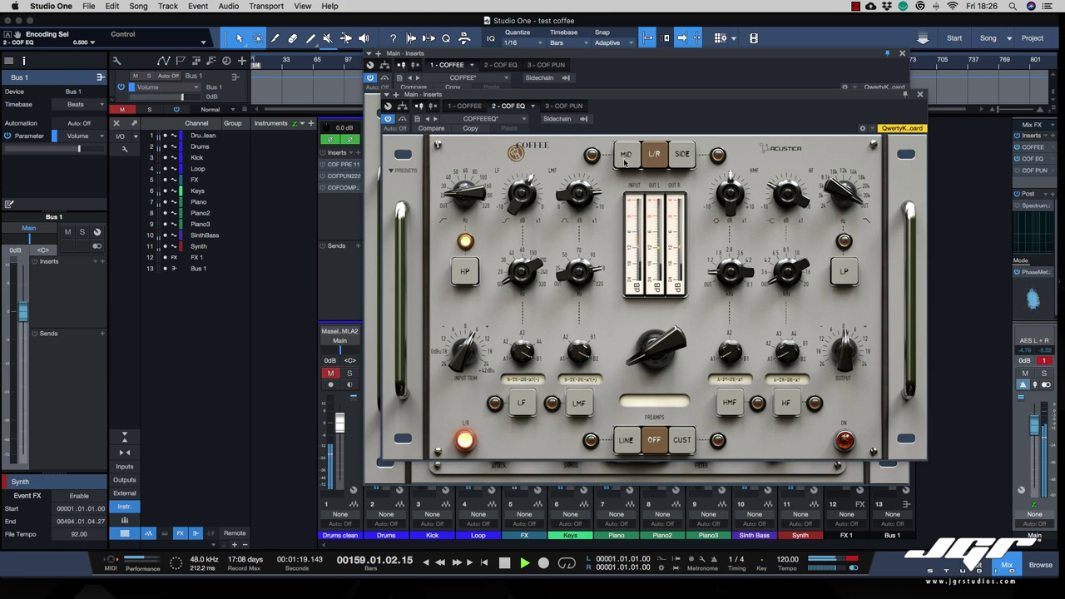
pyautogui.click(625, 157)
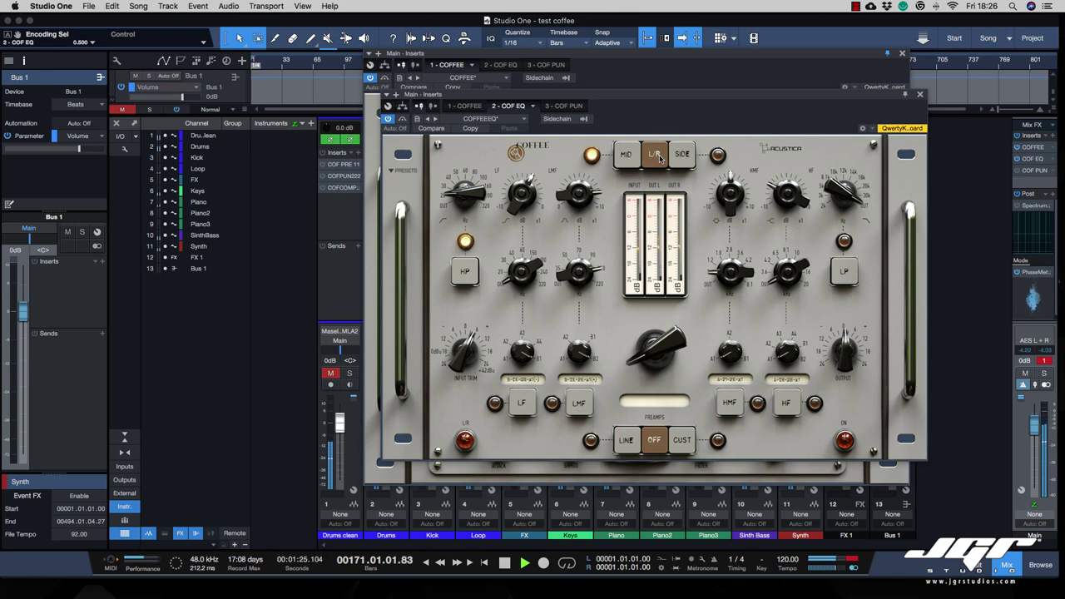
# Compare the COF EQ's L/R, MID and SIDE encodings, leave it on SIDE and adjust the HF gain
pyautogui.click(657, 157)
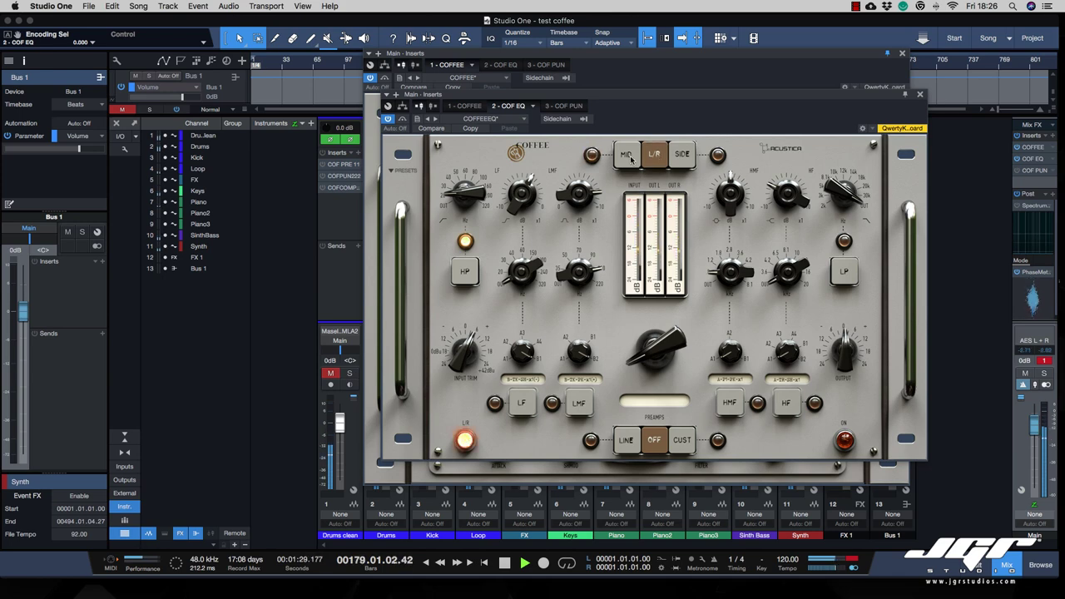
pyautogui.click(628, 155)
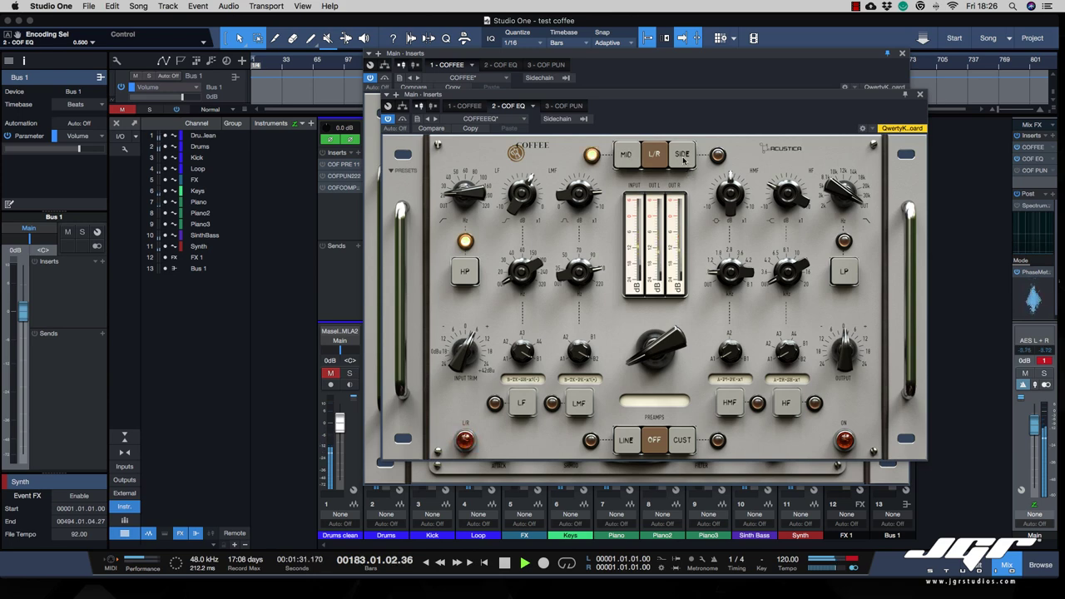
pyautogui.click(685, 163)
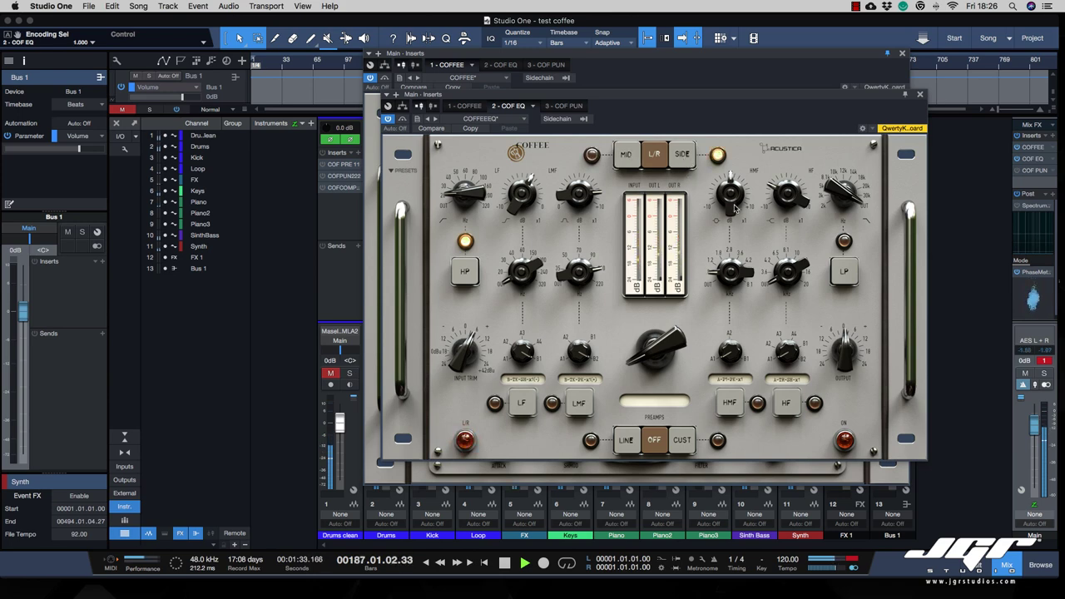
pyautogui.moveTo(733, 210); pyautogui.dragTo(787, 194)
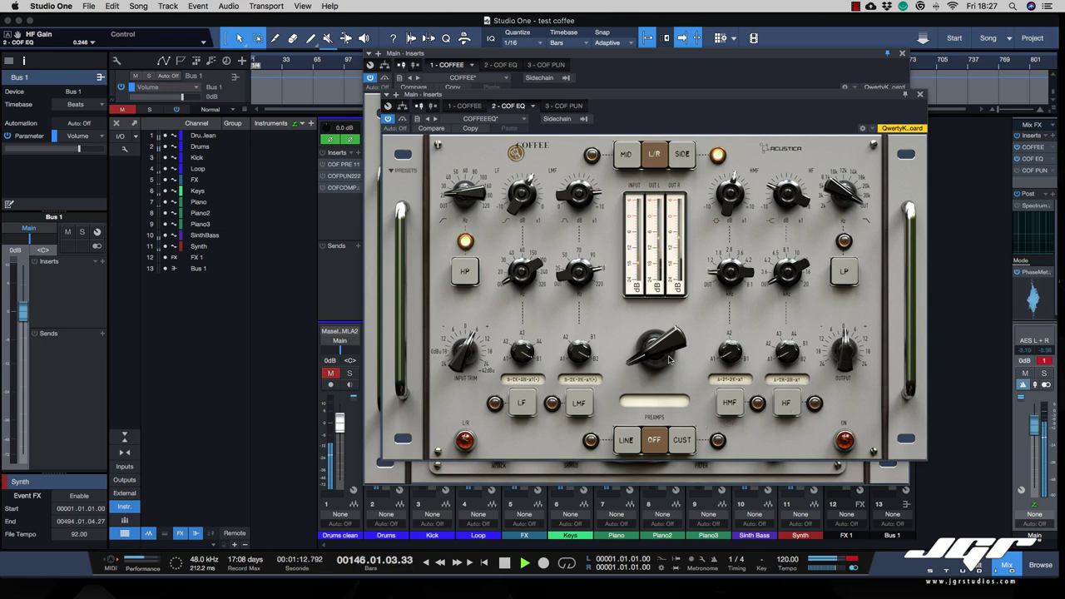
# Stop playback, turn on the COF EQ preamp in LINE mode, change its preamp selection and resume playback
pyautogui.press('space')
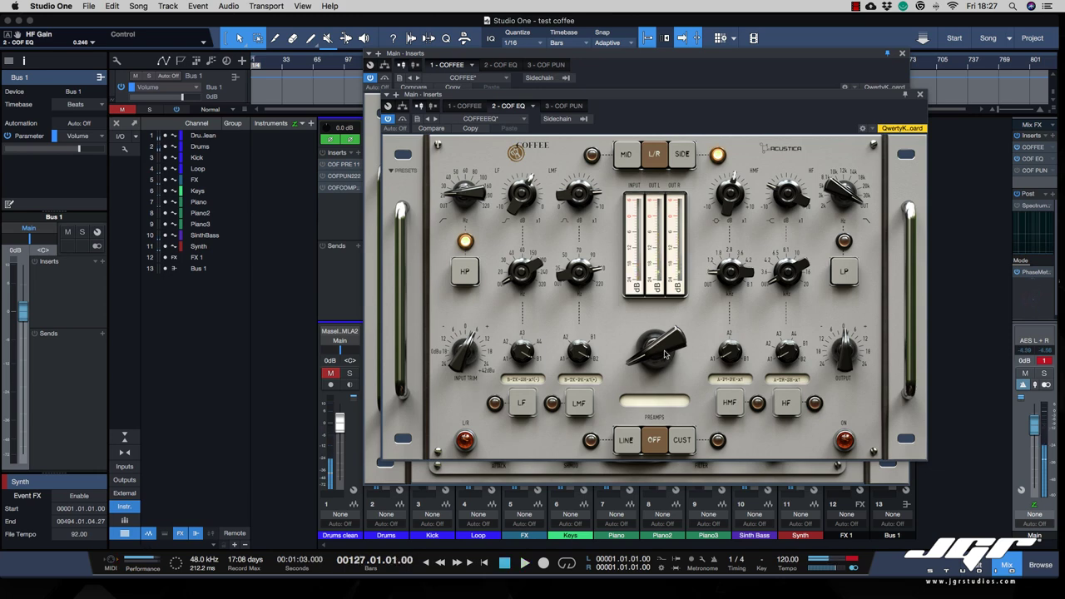
pyautogui.click(654, 352)
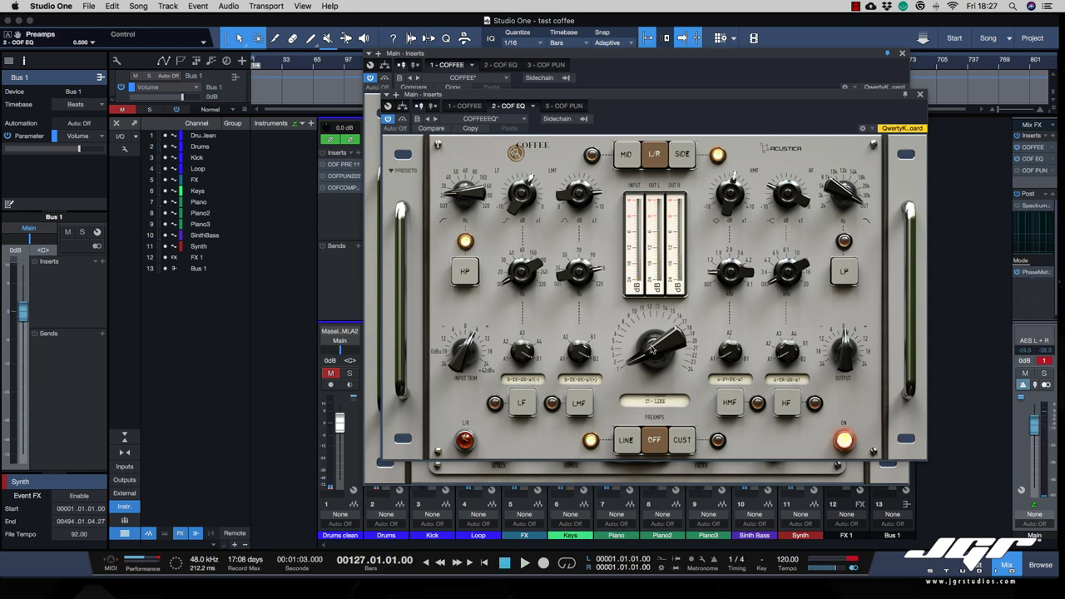
pyautogui.moveTo(654, 353); pyautogui.dragTo(654, 339)
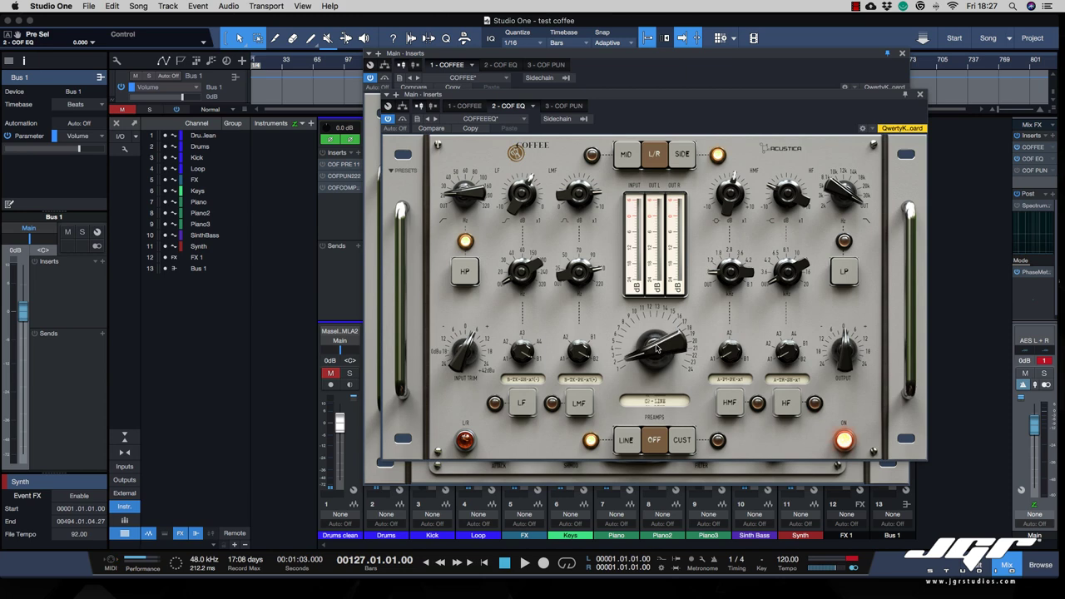
pyautogui.press('space')
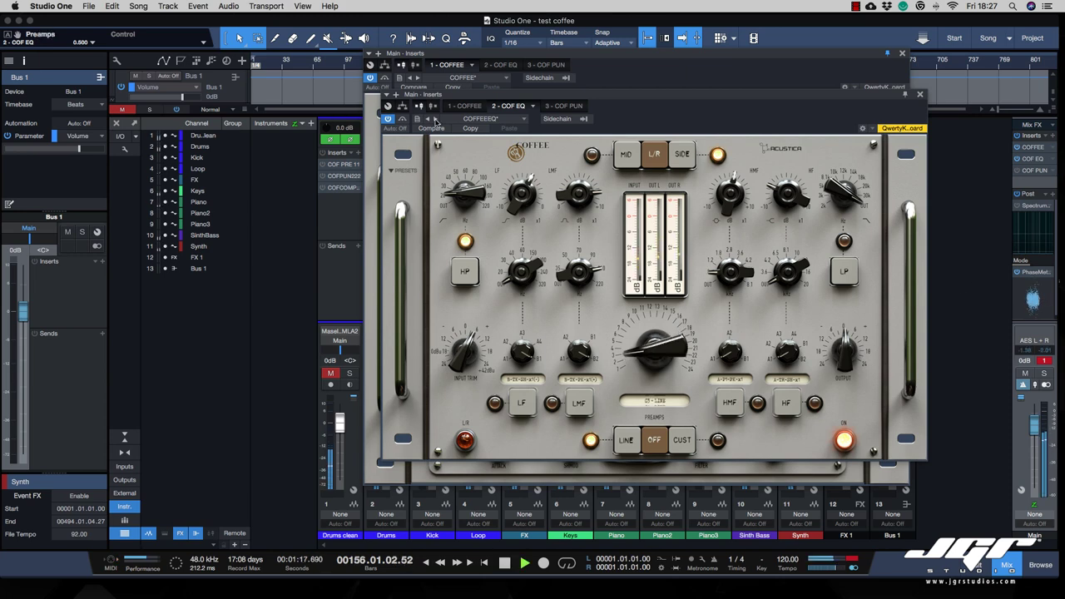
# Replay the song, compare it with the COF EQ bypassed and active, and close the COF EQ window to reveal COFFEE
pyautogui.press('space')
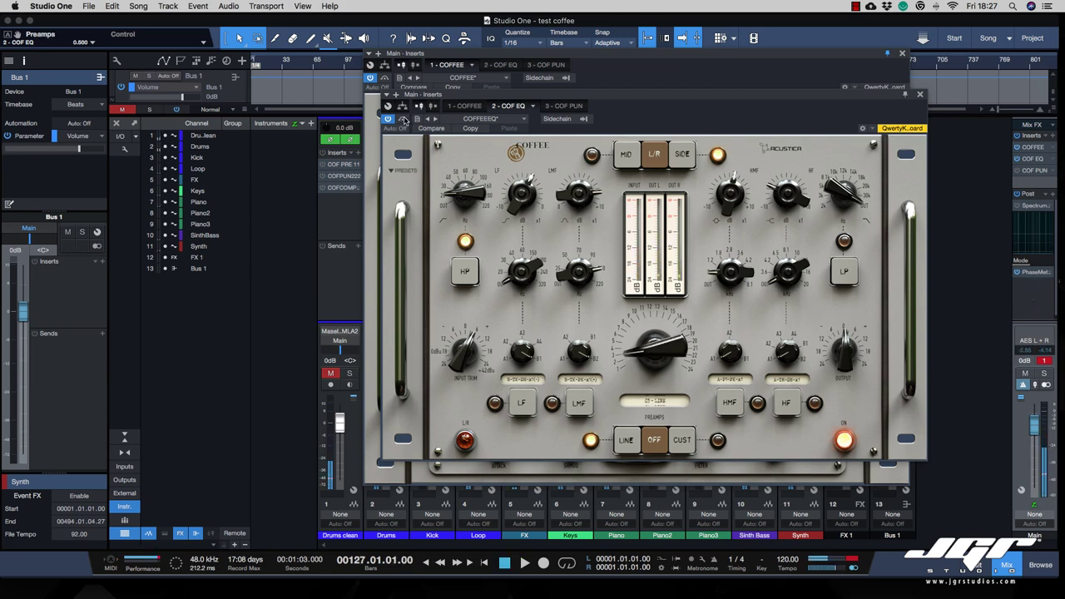
pyautogui.press('space')
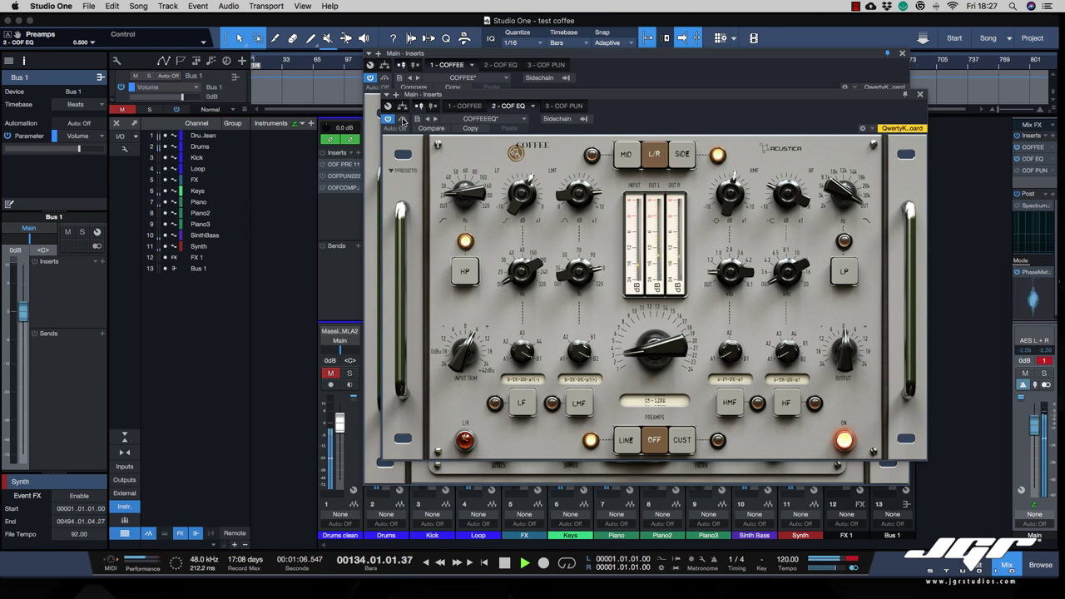
pyautogui.click(403, 120)
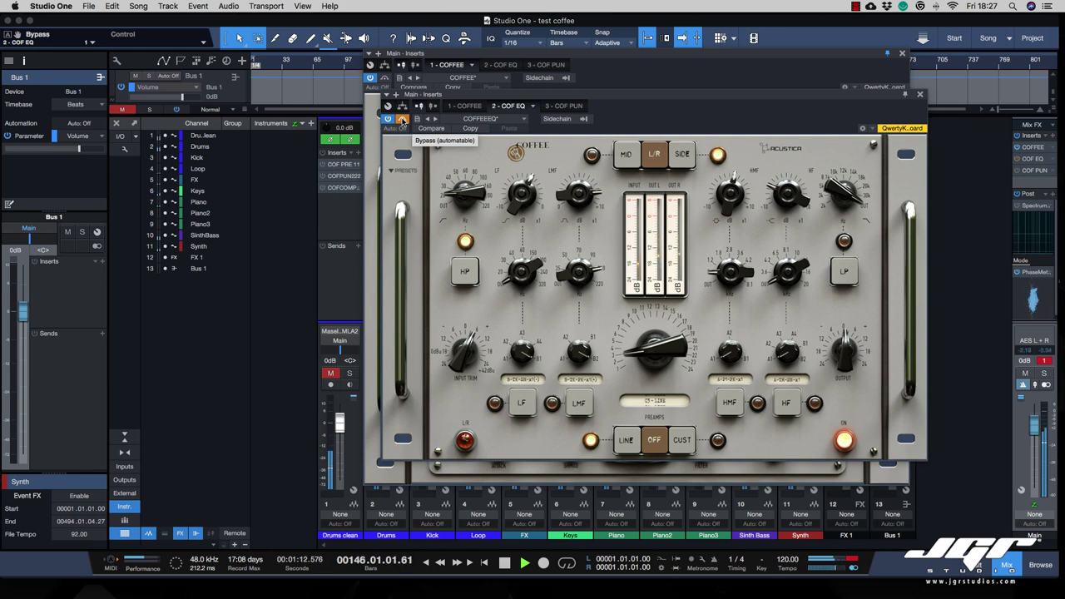
pyautogui.click(403, 119)
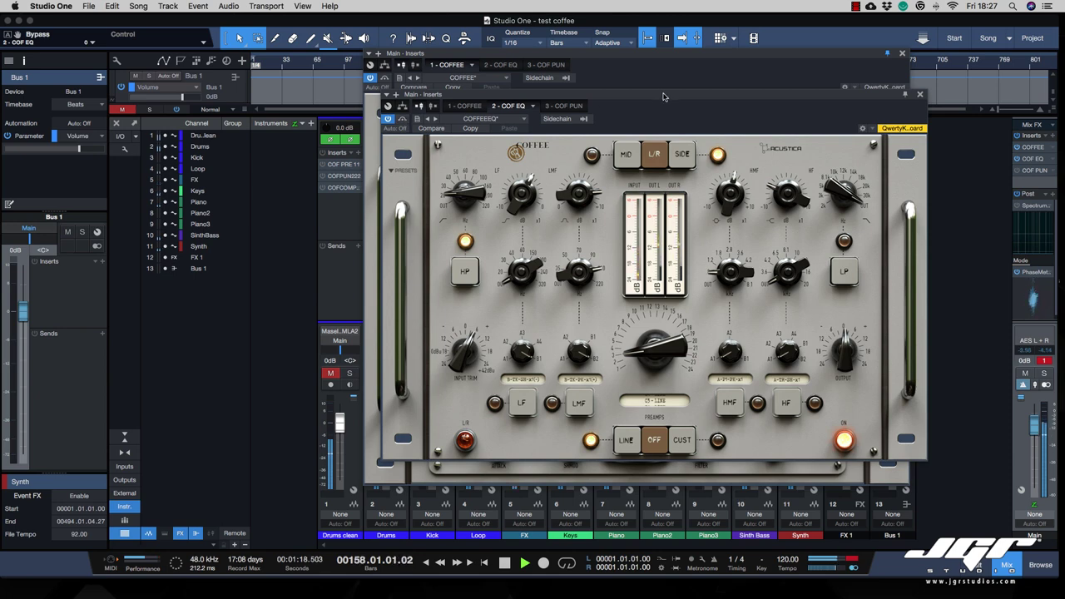
pyautogui.moveTo(663, 97); pyautogui.dragTo(721, 131)
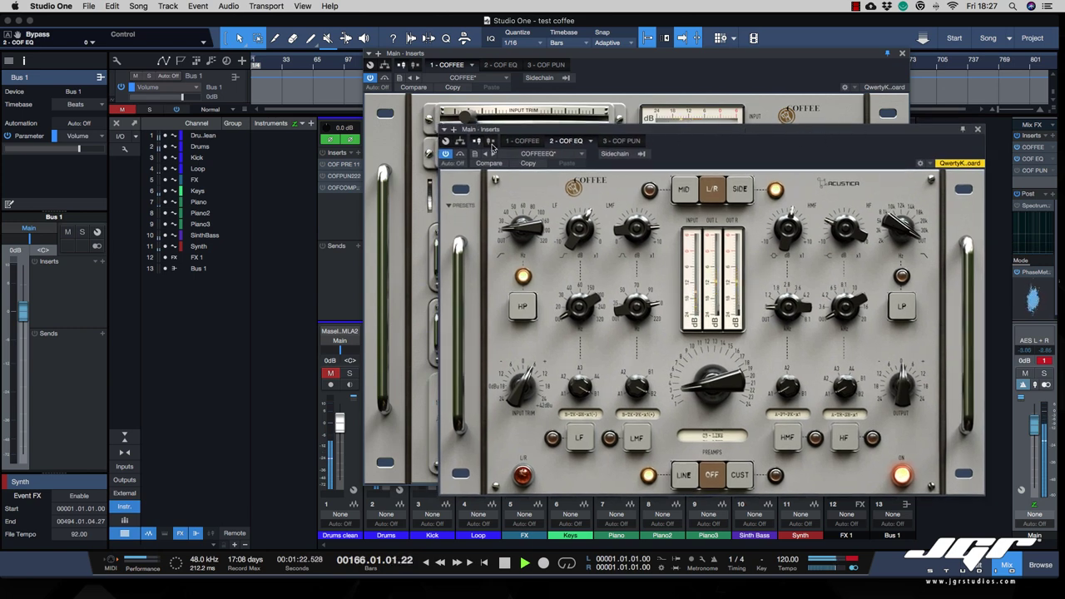
pyautogui.click(978, 130)
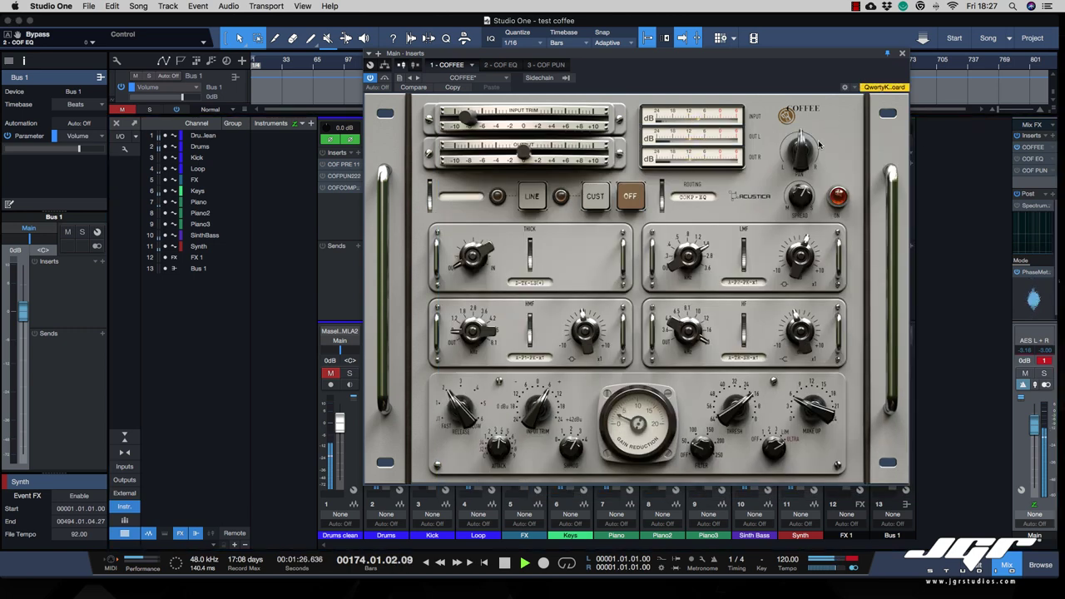